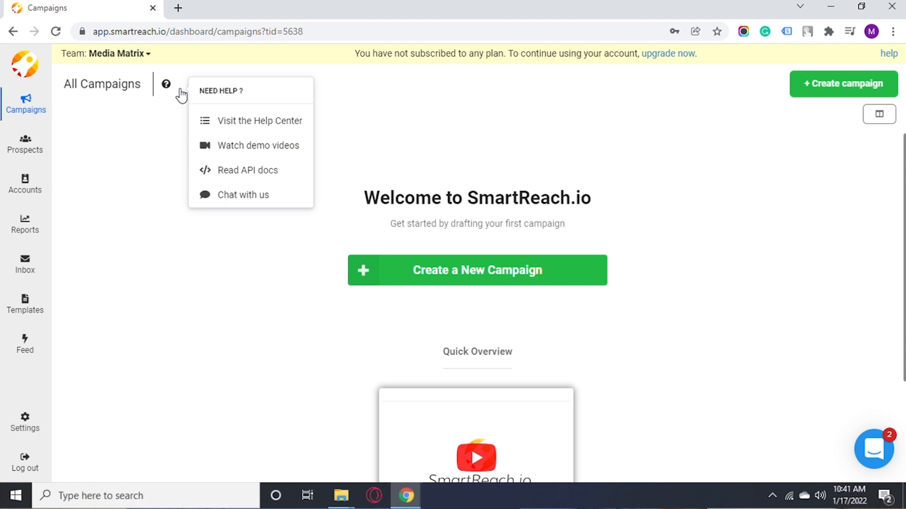
Open the SmartReach.io Help Center in a new tab from the All Campaigns help icon.
left_click(228, 124)
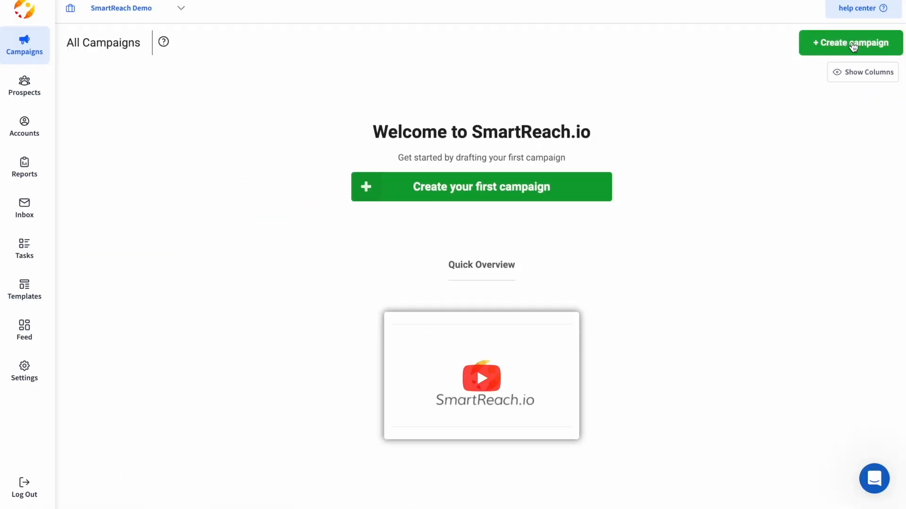
Create an email campaign named 'Demo Campaign' owned by another team member.
left_click(542, 188)
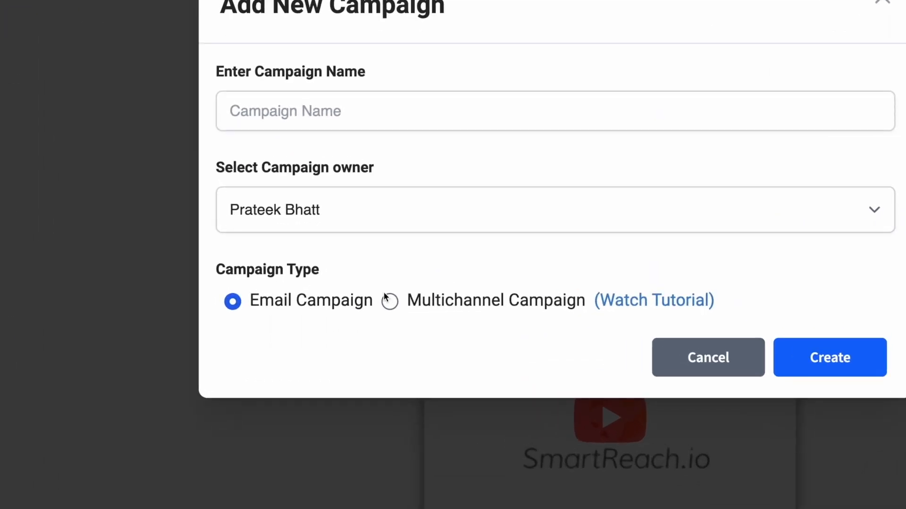
left_click(388, 300)
left_click(235, 301)
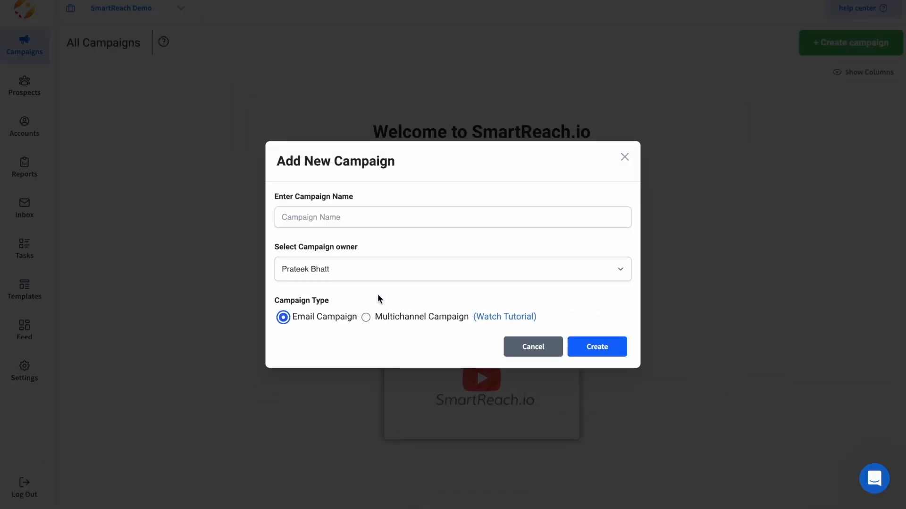
left_click(392, 114)
type("Demo Campaign")
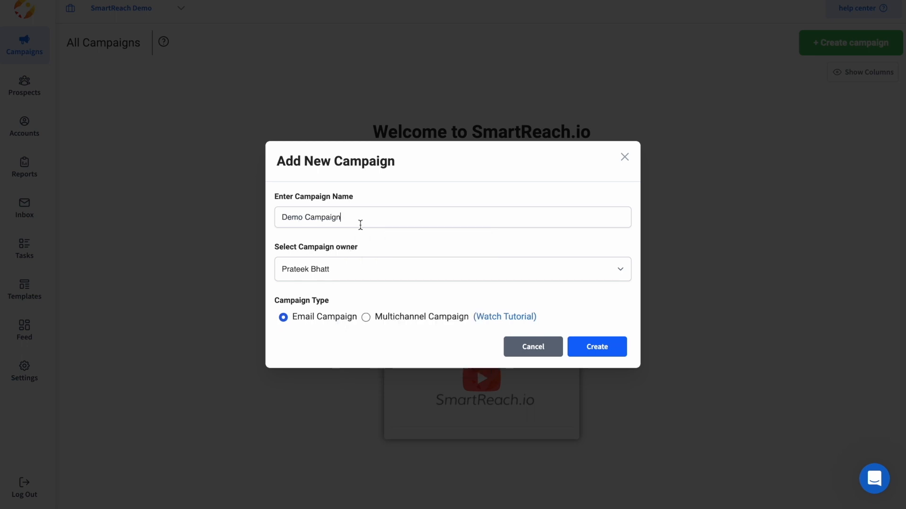
left_click(416, 262)
left_click(367, 284)
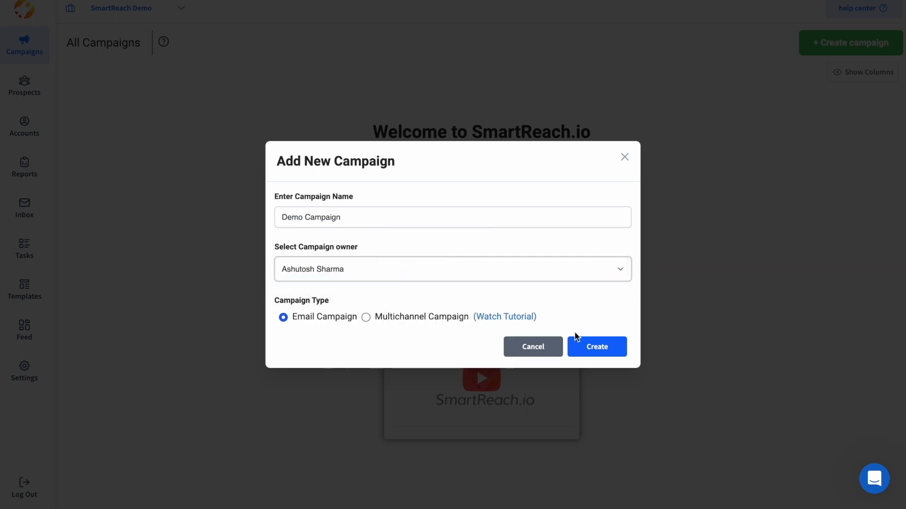
left_click(608, 351)
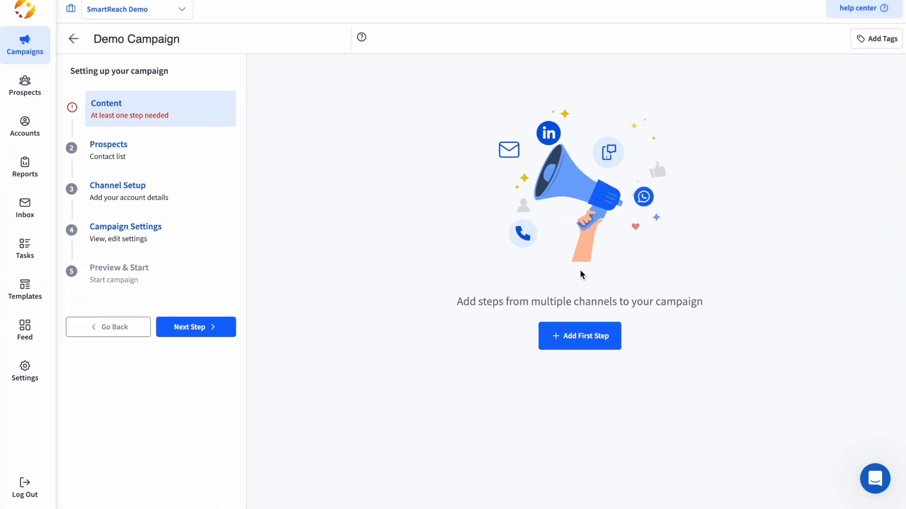
Add the campaign's first step as an email with a suggested subject line.
left_click(578, 340)
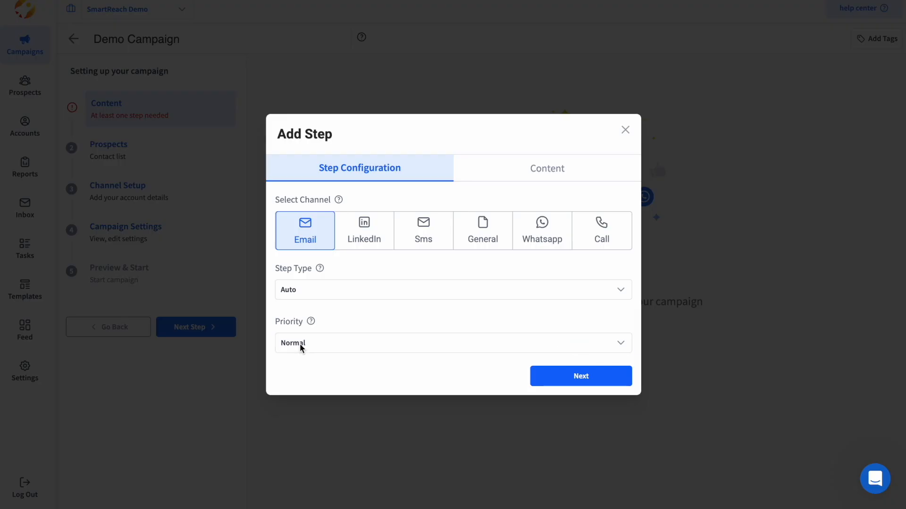
left_click(313, 237)
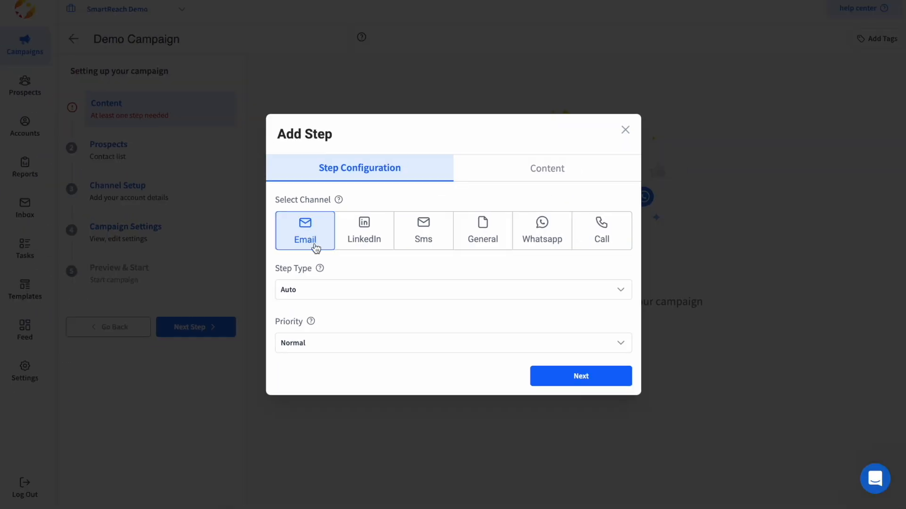
left_click(552, 382)
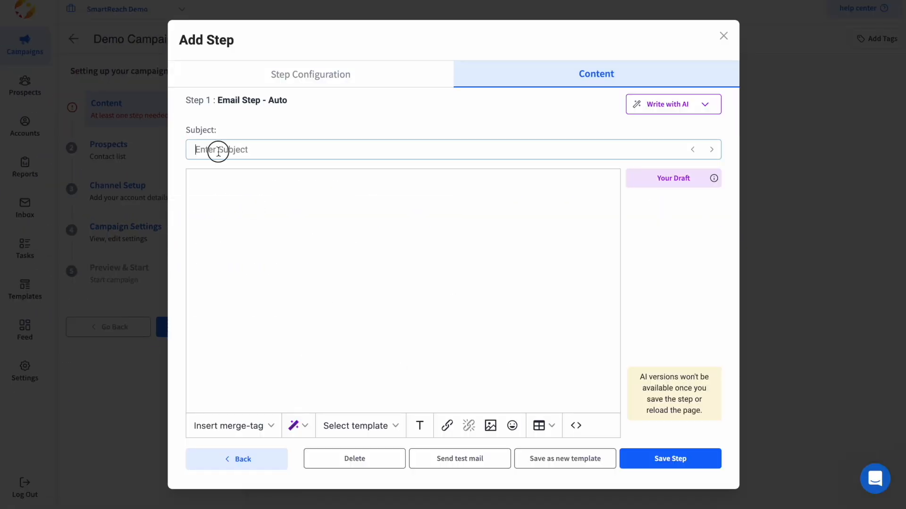
left_click(285, 178)
Append the {{company}} merge tag to the subject, alongside the greeting's {{first_name}} tag.
left_click(216, 189)
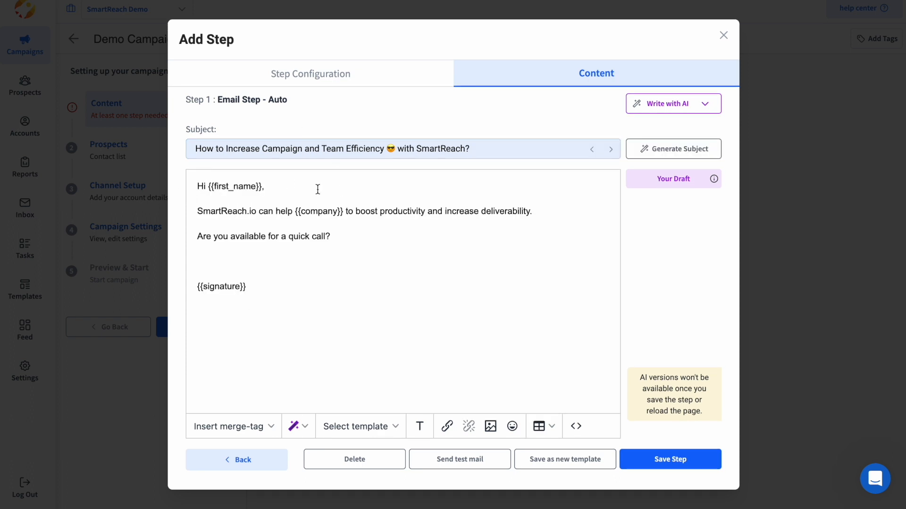
left_click_drag(262, 188, 210, 188)
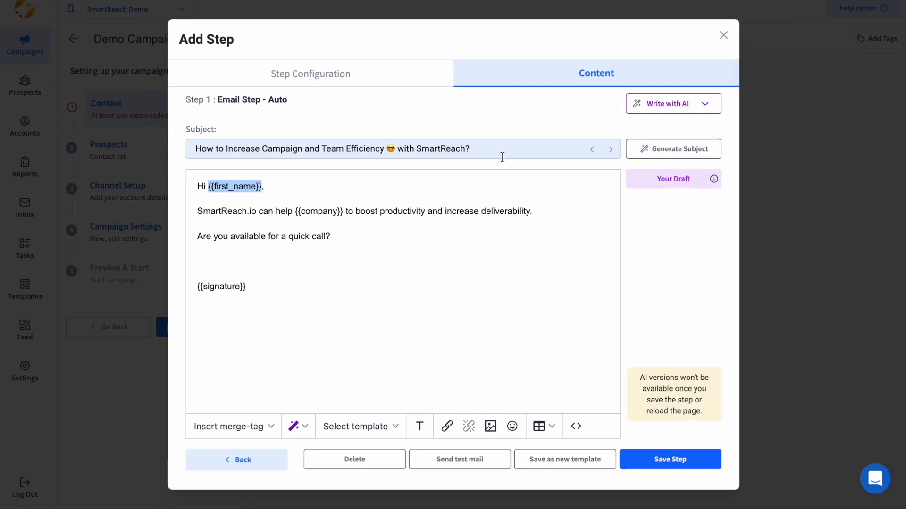
left_click(233, 428)
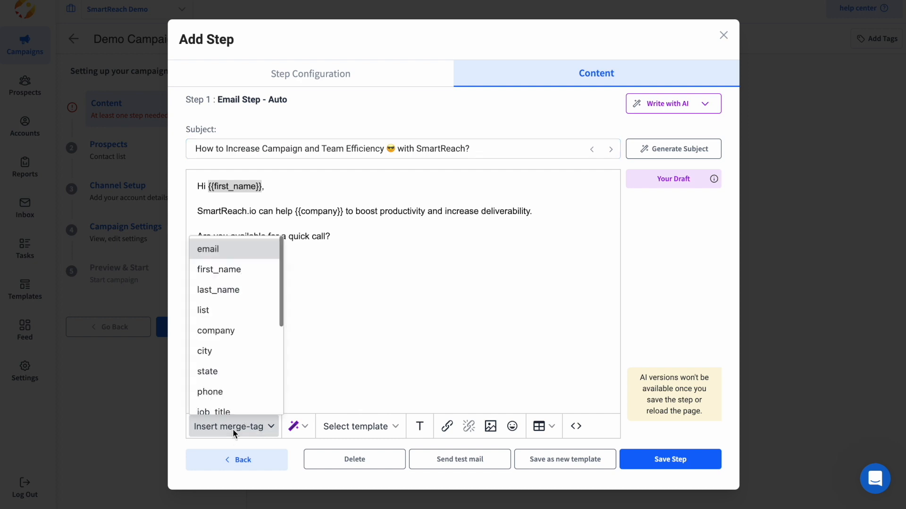
left_click(233, 324)
left_click(530, 152)
left_click_drag(529, 152, 471, 152)
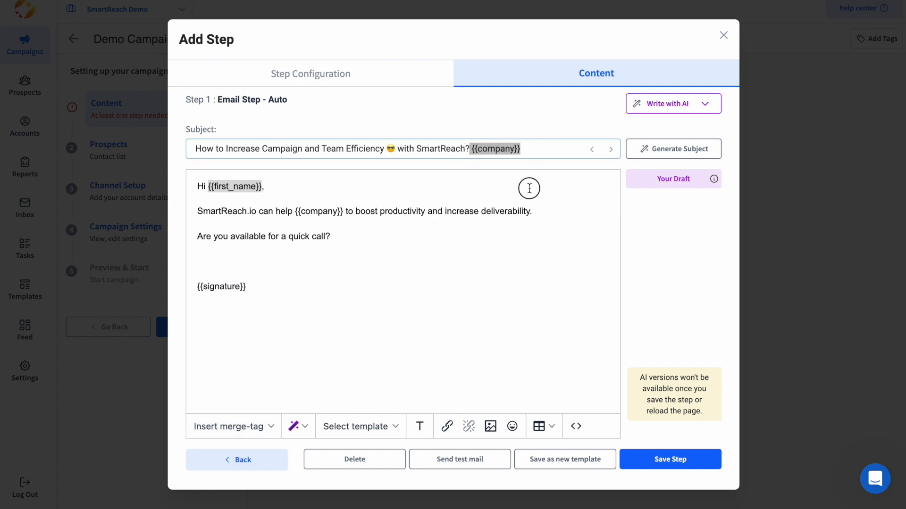
left_click(202, 168)
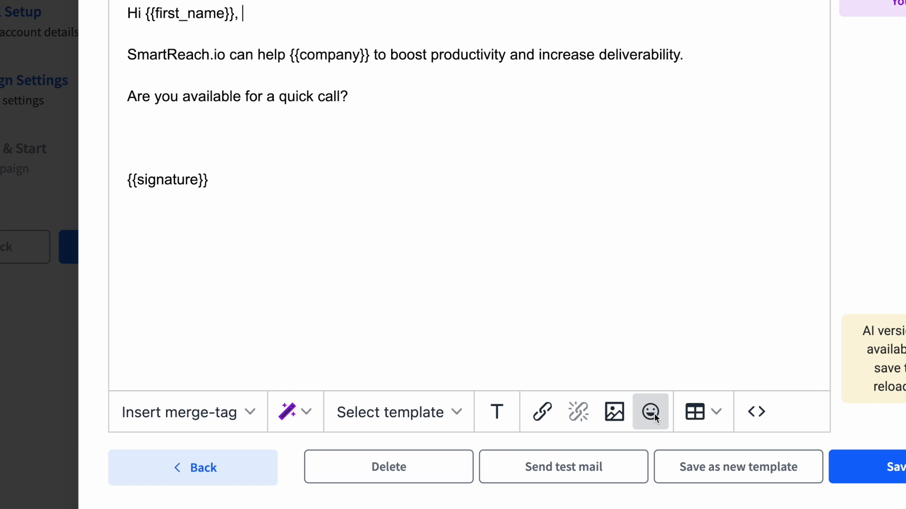
left_click(715, 413)
left_click(711, 412)
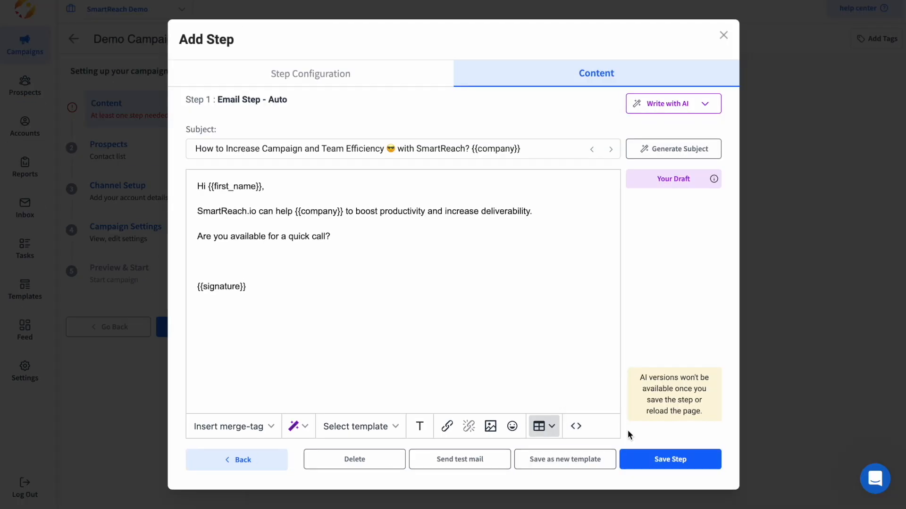
Check the body's HTML source and remove the blank line above the signature.
left_click(576, 427)
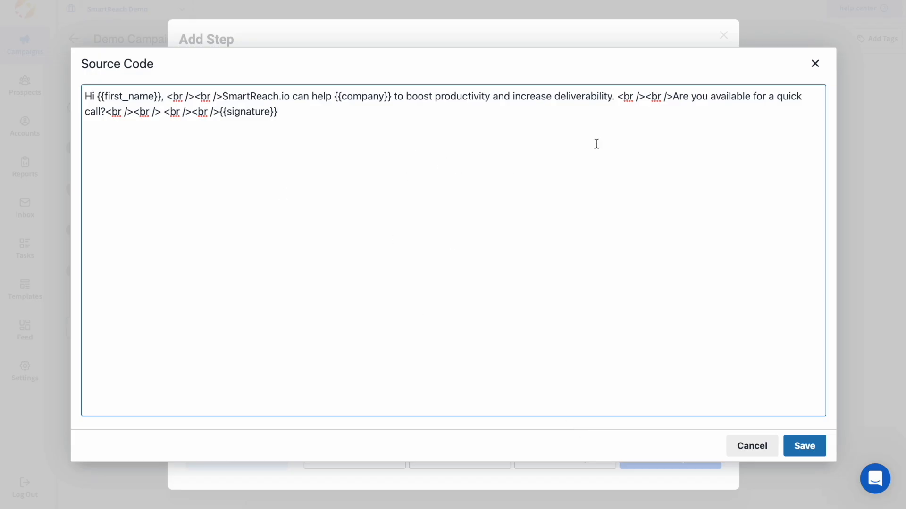
left_click(815, 64)
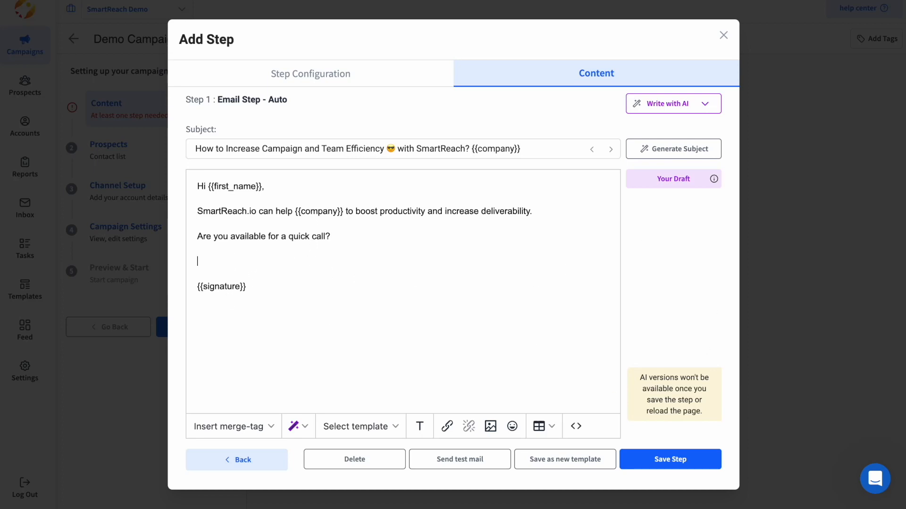
key("BackSpace")
key("BackSpace")
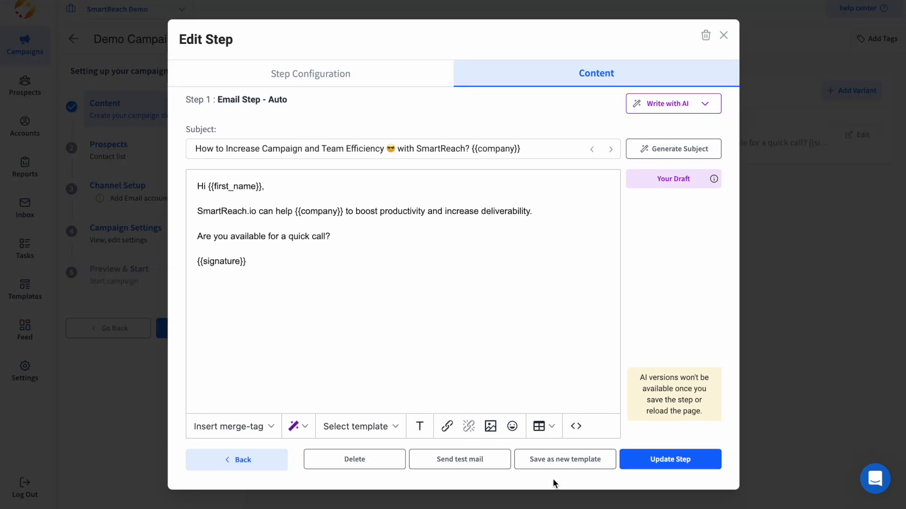
Replace the greeting Hi with {%spin%}Hey|Hi|Hello{%endspin%}.
double_click(202, 185)
type("{%spin%}Hey|Hi|Hello{%endspin%}")
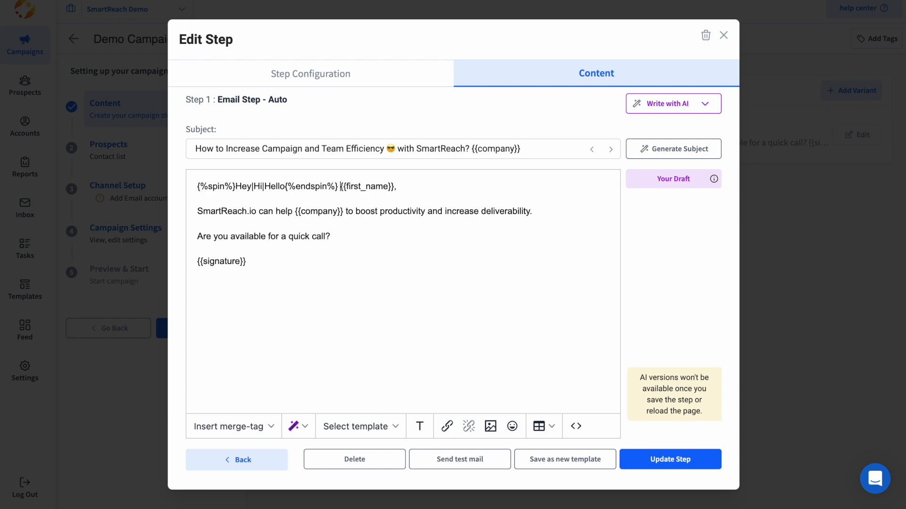
left_click_drag(337, 187, 193, 184)
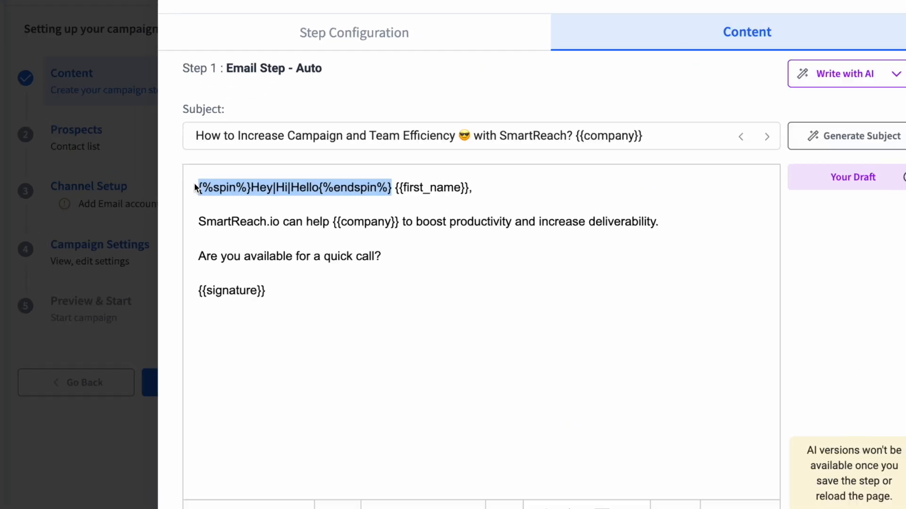
left_click(220, 205)
left_click_drag(273, 188, 198, 189)
left_click_drag(456, 188, 356, 189)
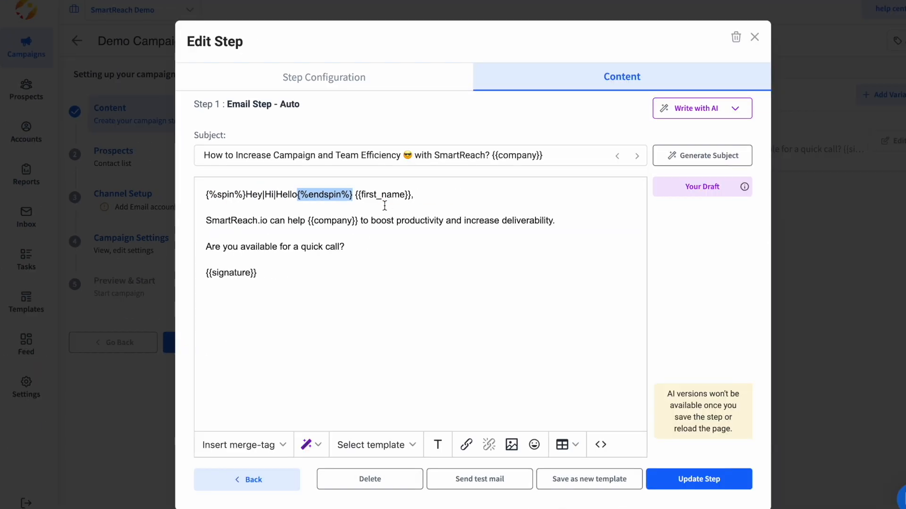
left_click(338, 260)
Wrap the quick-call question in spin tags with the alternative 'Can we talk soon?'.
left_click_drag(235, 187, 196, 186)
key("ctrl+c")
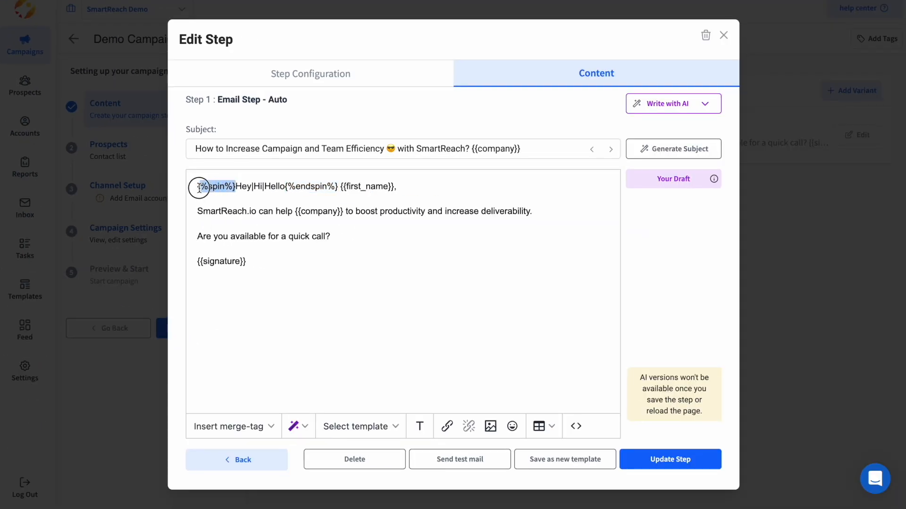
left_click(196, 236)
key("ctrl+v")
left_click(371, 237)
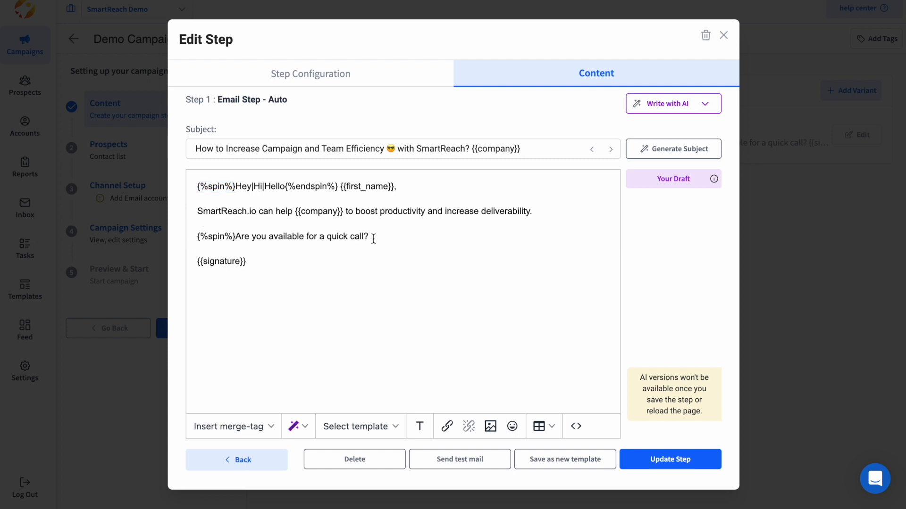
type("| Can we talk soo")
left_click_drag(338, 186, 285, 186)
key("ctrl+c")
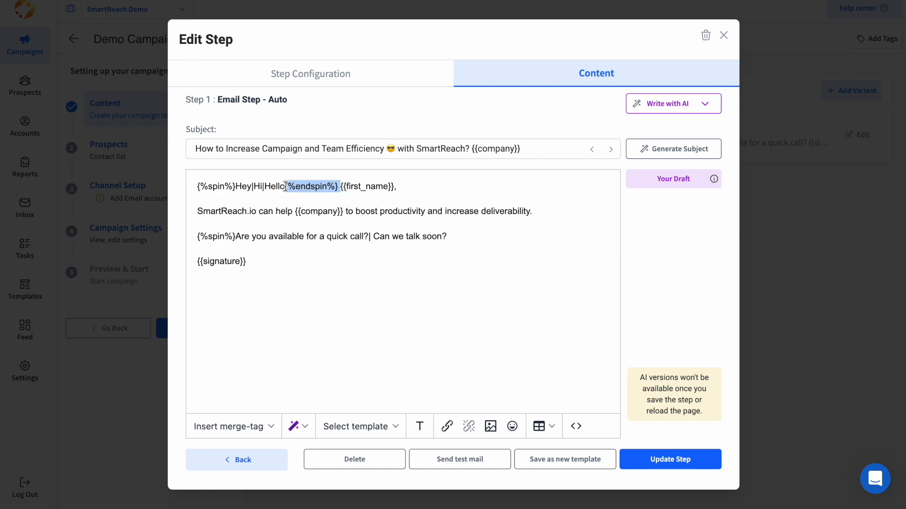
left_click(461, 235)
key("ctrl+v")
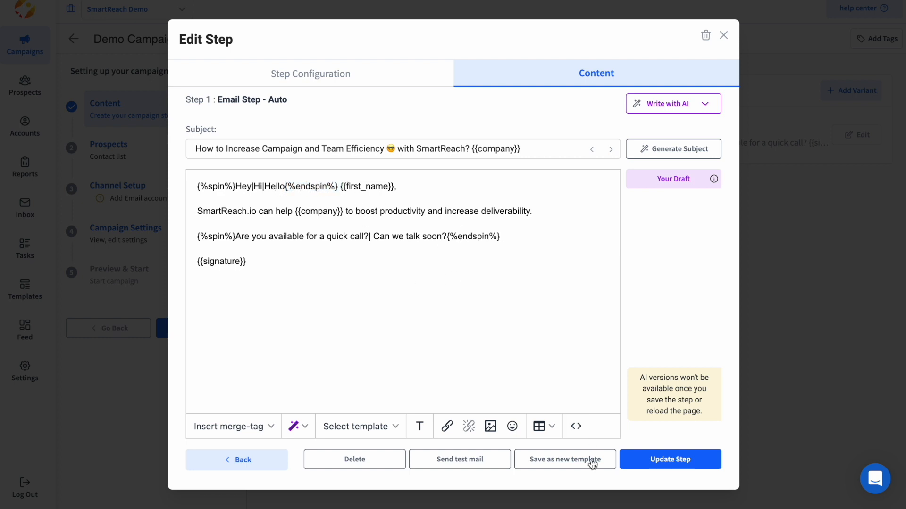
left_click(479, 329)
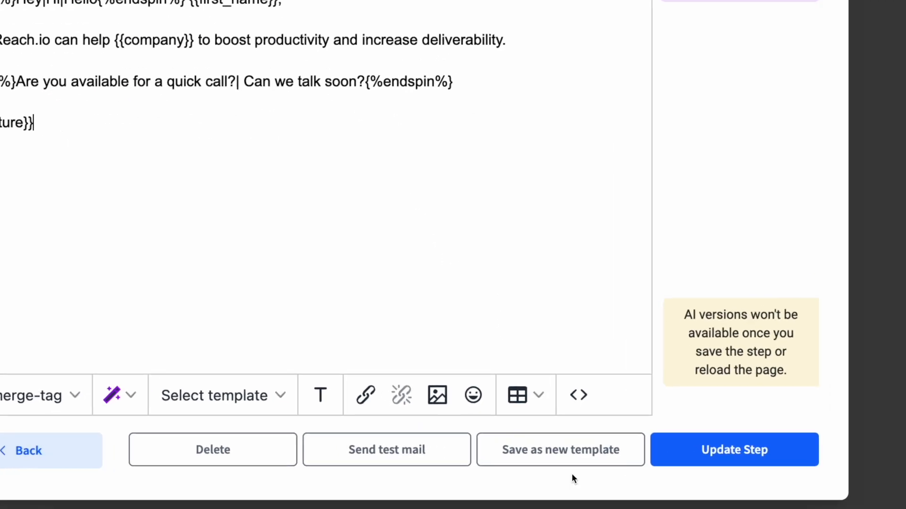
Save the email as a team-shared template named 'New template'.
left_click(563, 459)
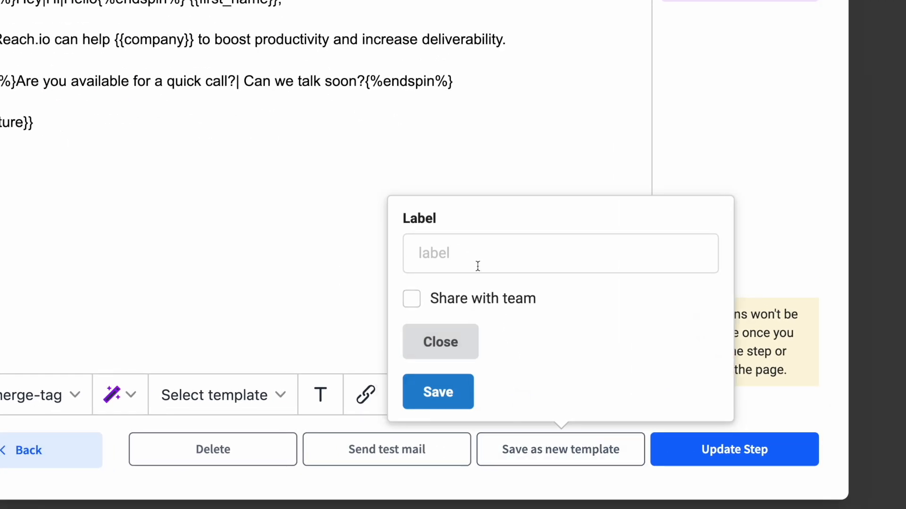
left_click(477, 244)
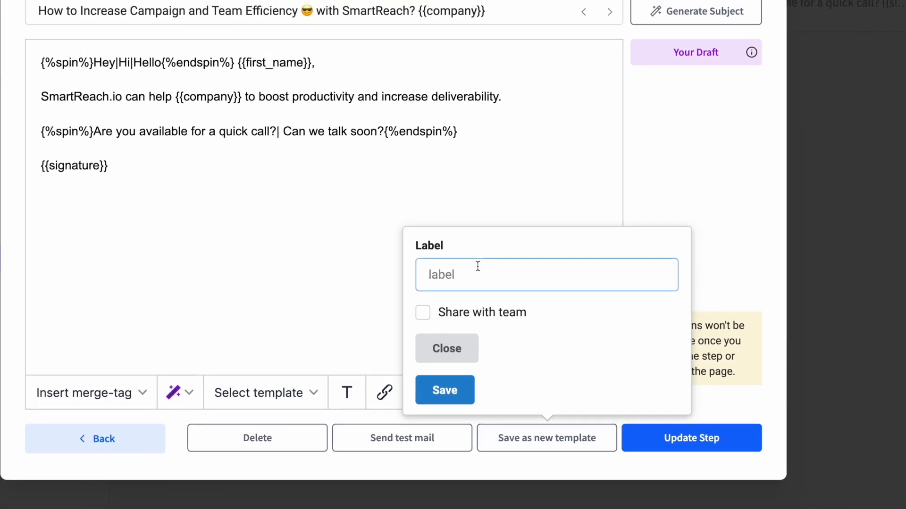
type("New tempa")
type("late")
left_click(431, 318)
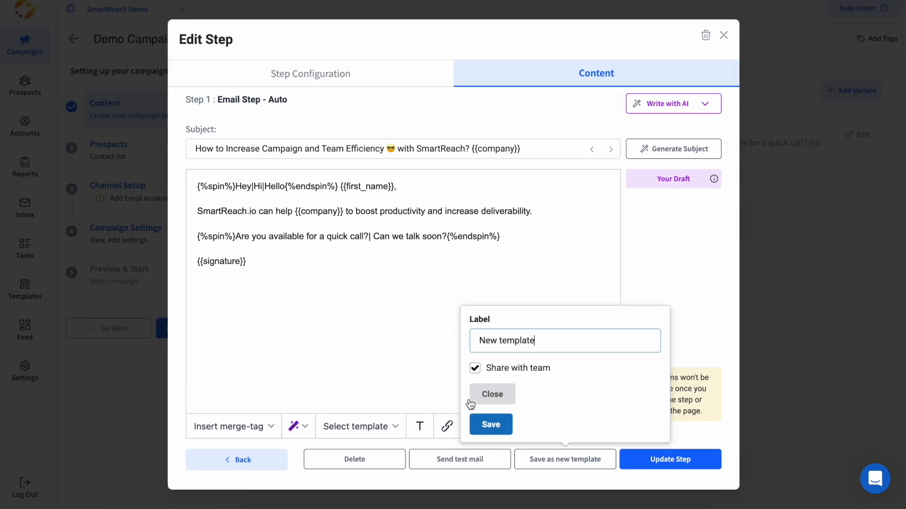
left_click(259, 307)
Open Write with AI on the Step 1 content and choose Generate Email From Prompt.
left_click(536, 86)
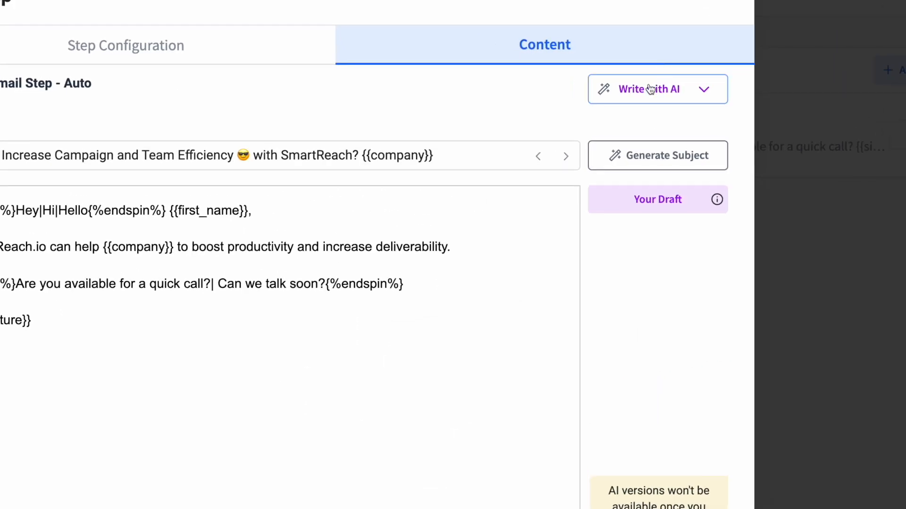
left_click(673, 102)
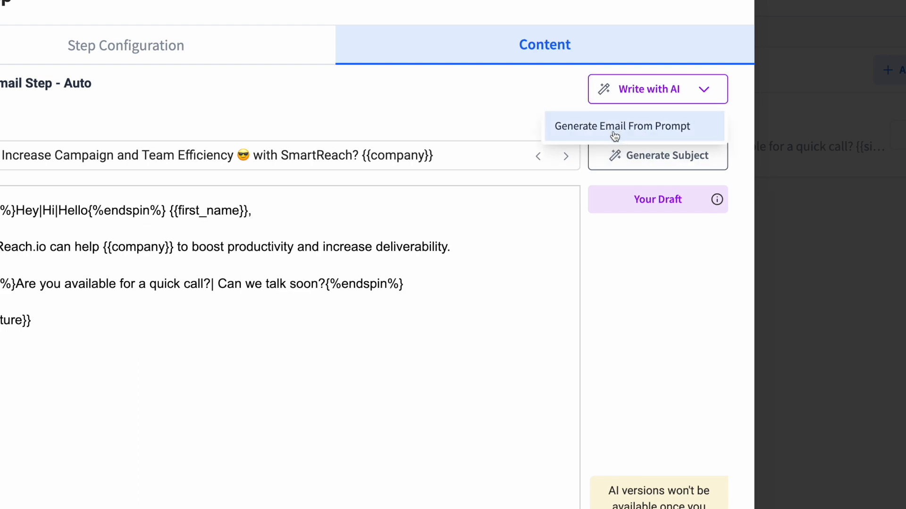
left_click(614, 135)
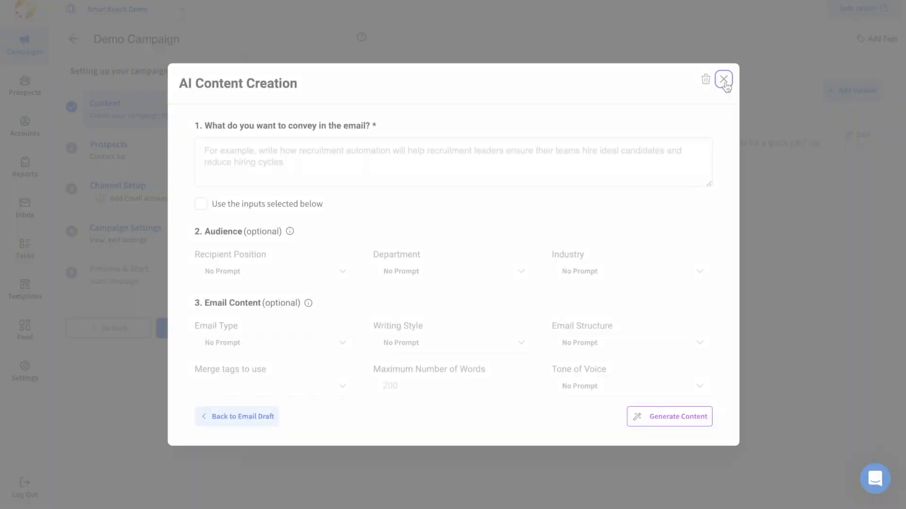
Add and save Step 2 waiting 3 days, with the body 'this is a follow up'.
left_click(724, 78)
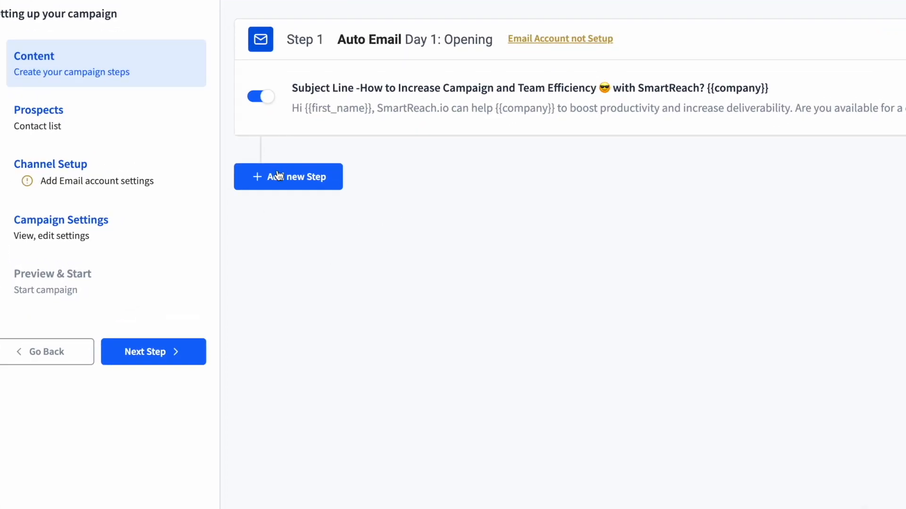
left_click(275, 175)
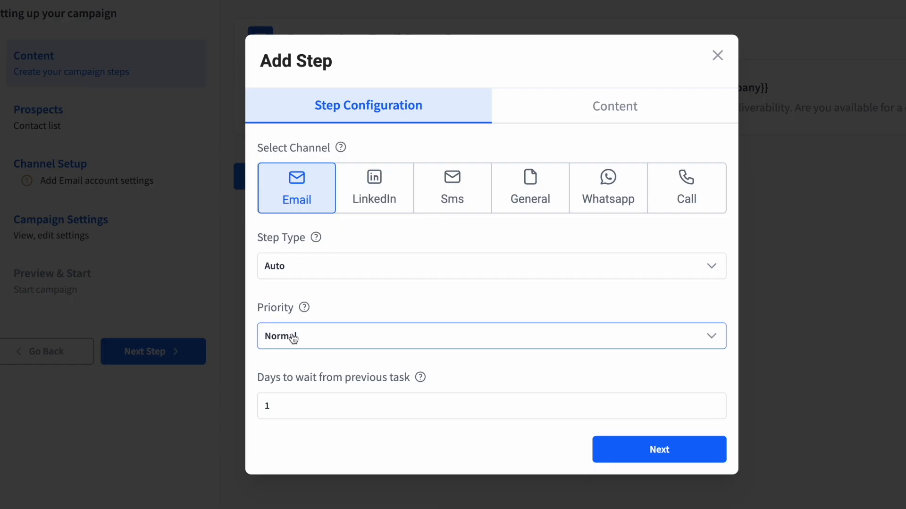
left_click(295, 410)
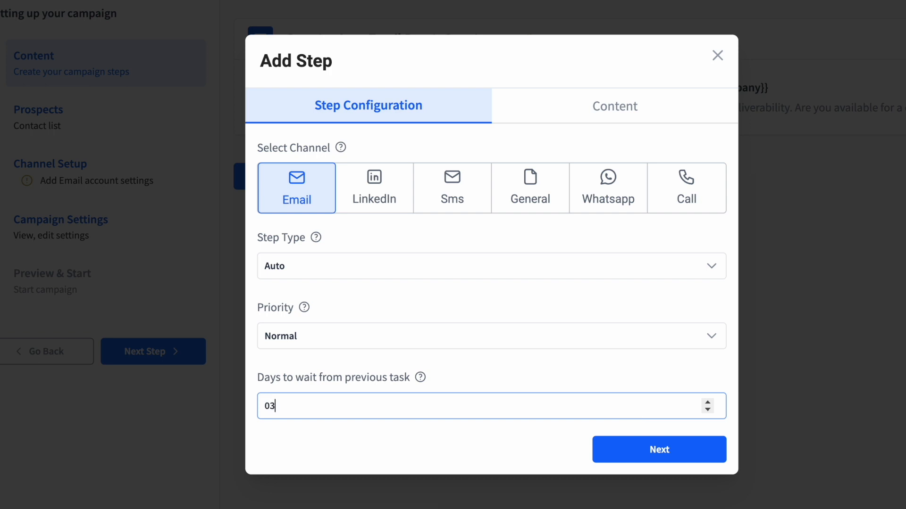
left_click(680, 448)
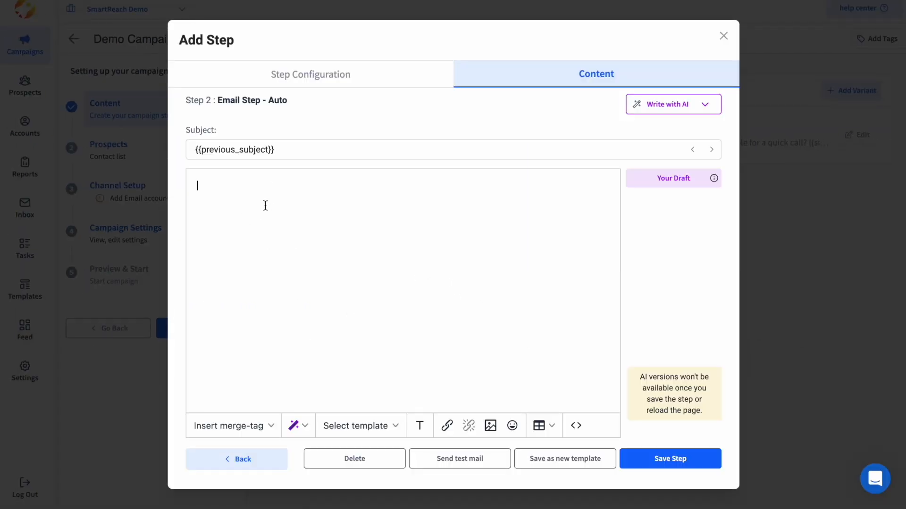
left_click(265, 205)
type("this is a follow up")
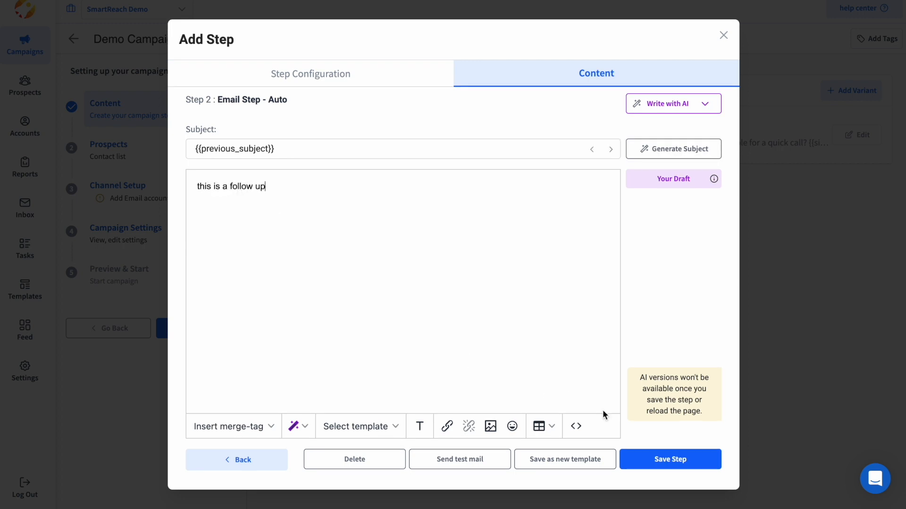
left_click(670, 459)
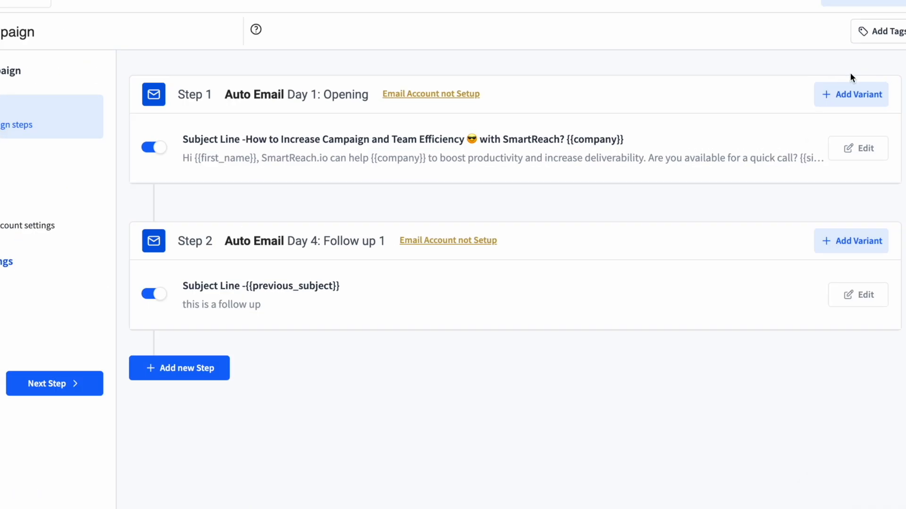
Save a Step 1 variant titled 'new variant of AB test', then reopen the original Step 1 email.
left_click(856, 96)
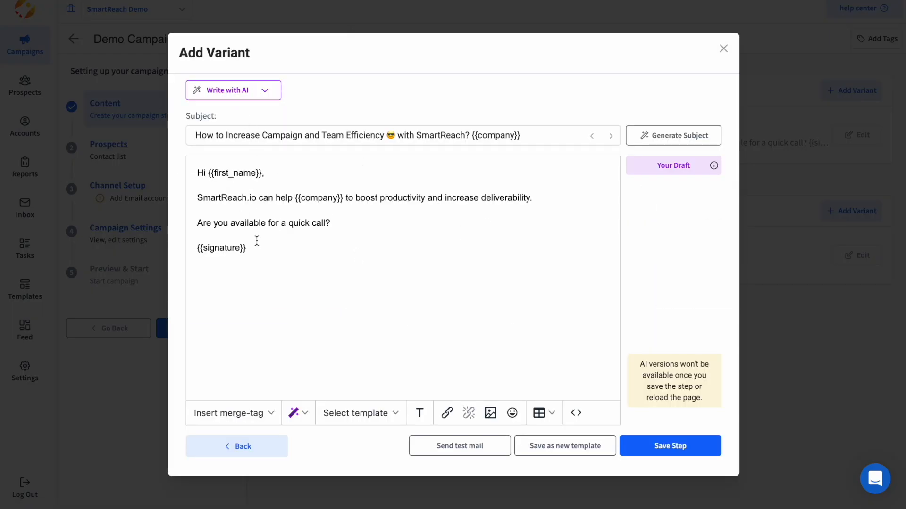
triple_click(539, 136)
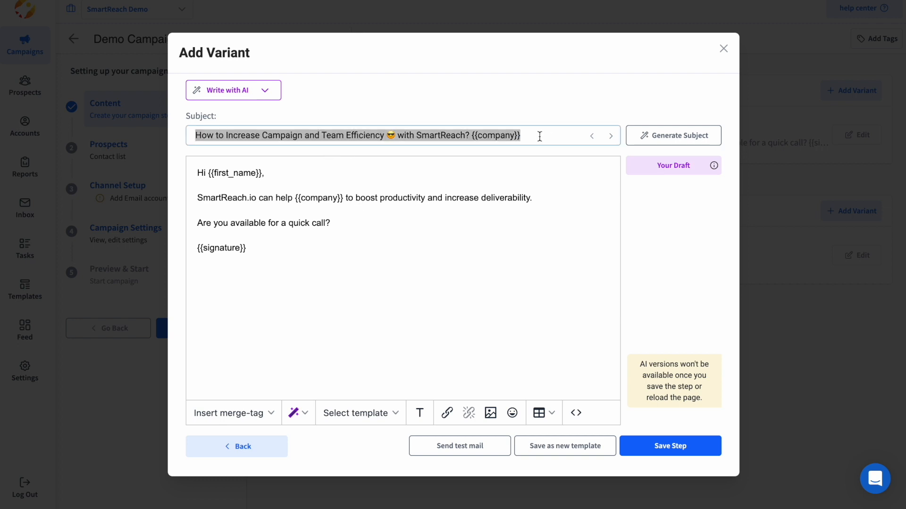
key("BackSpace")
type("new variant of AB test")
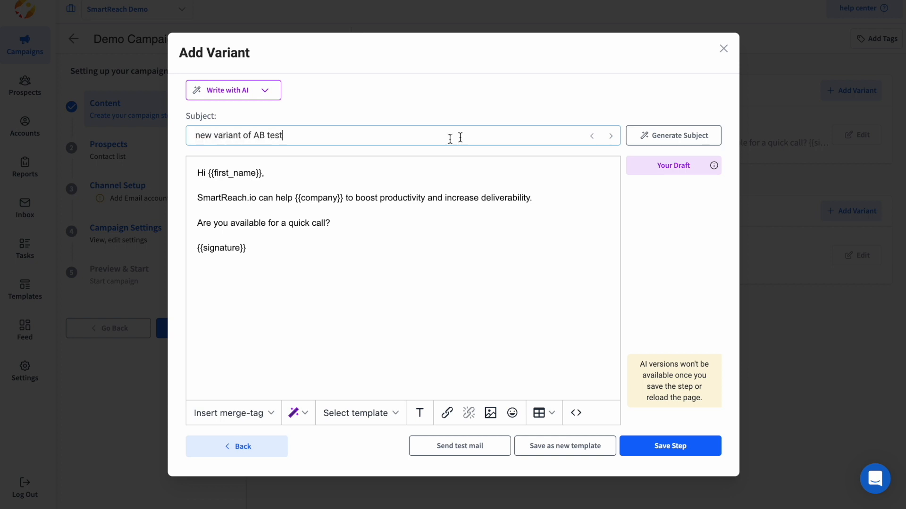
left_click(660, 443)
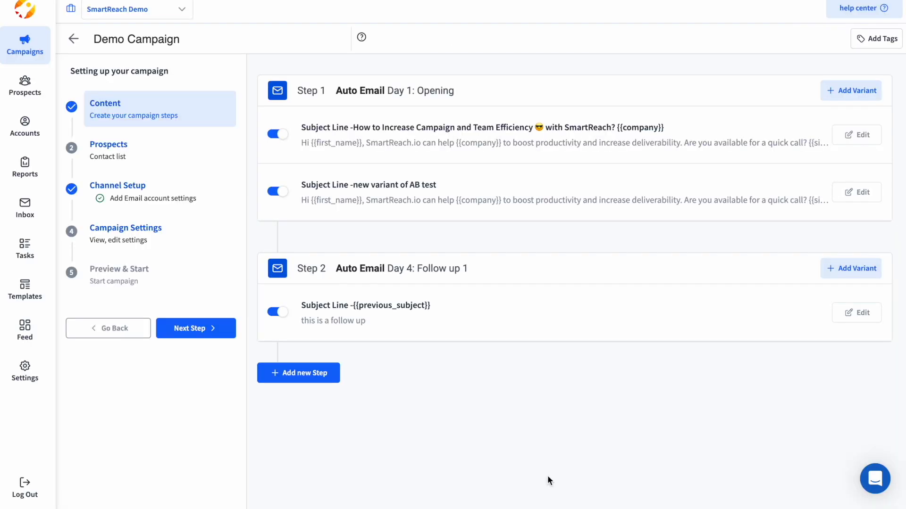
left_click(420, 133)
left_click(520, 202)
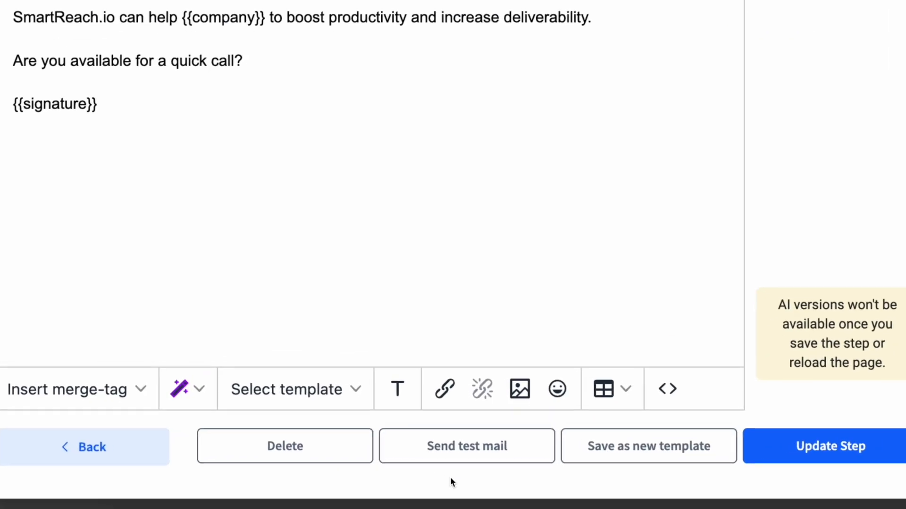
Send a test copy of the Step 1 email to the team's support address.
left_click(461, 461)
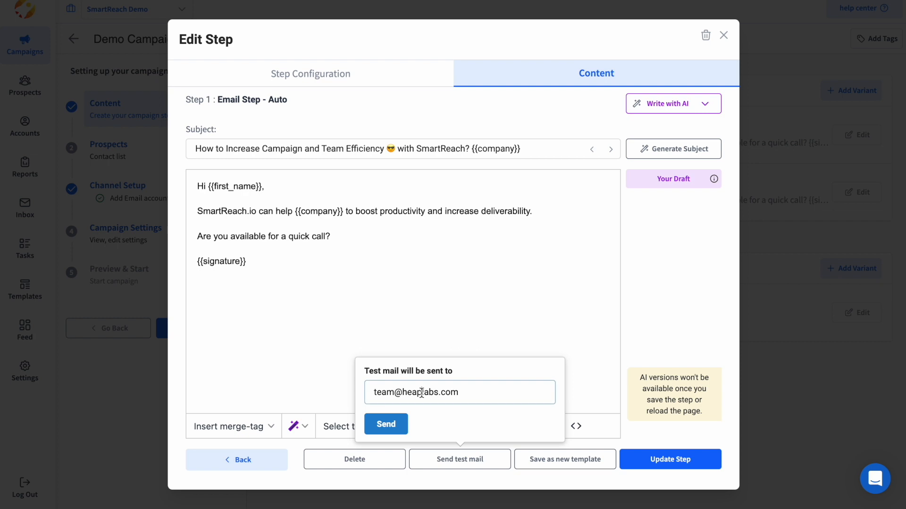
triple_click(422, 392)
key("BackSpace")
type("abc")
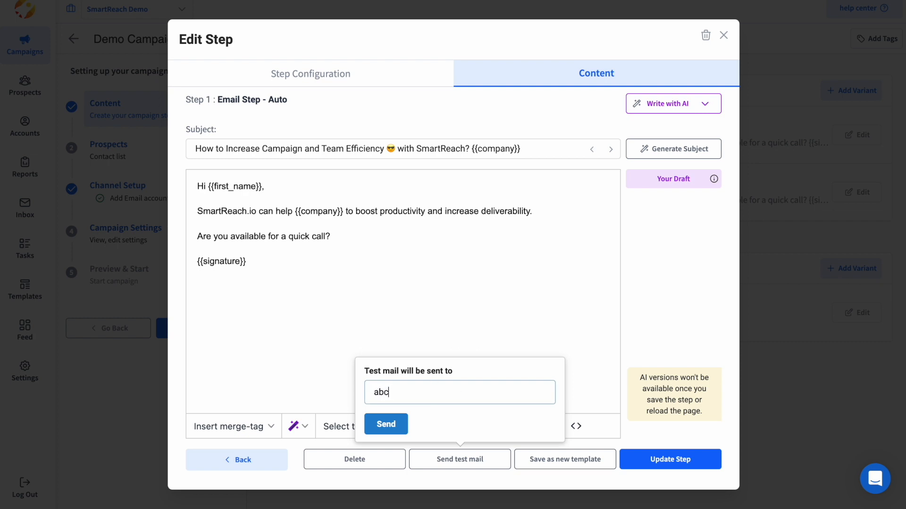
triple_click(429, 385)
left_click(379, 424)
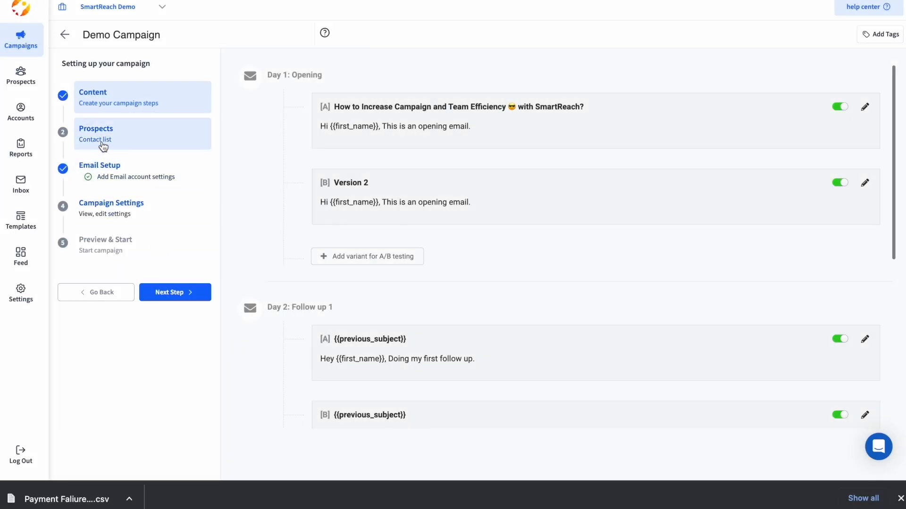
On the Prospects step, preview manual add, CSV upload and email finder, then watch the CRM sync demo.
left_click(99, 137)
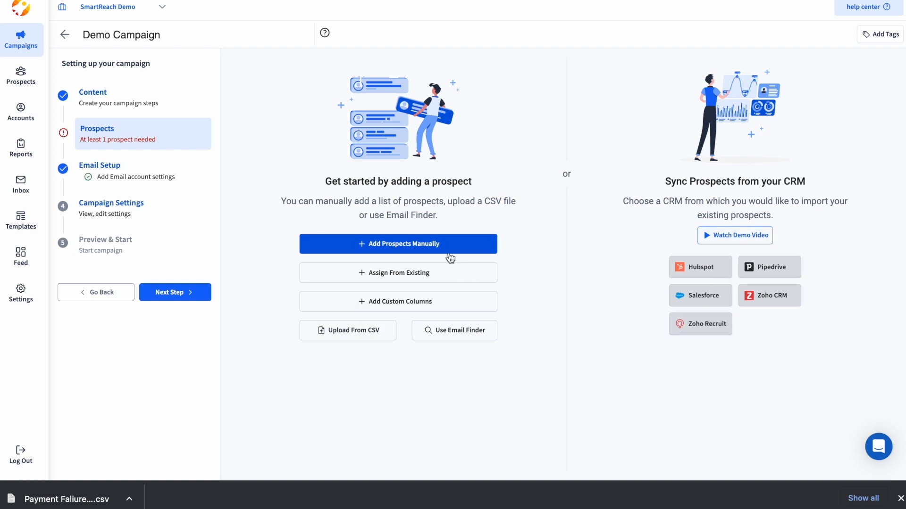
left_click(407, 247)
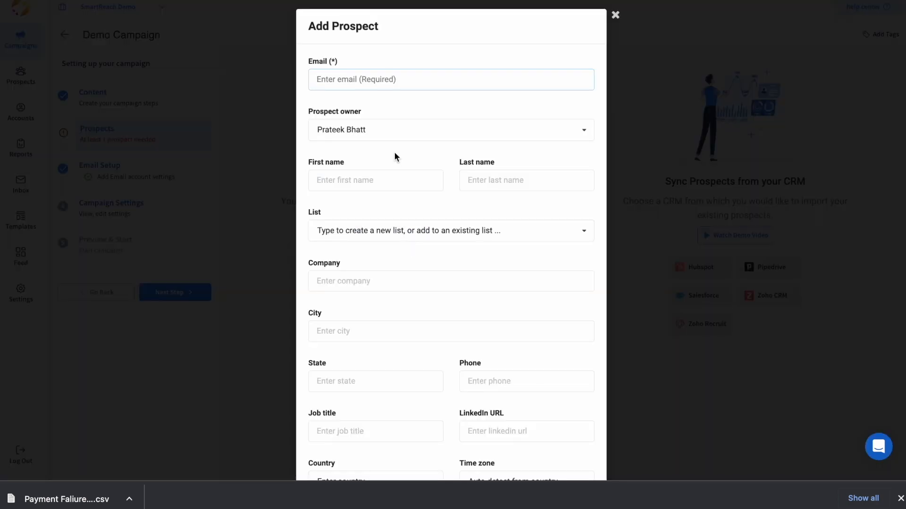
left_click(615, 16)
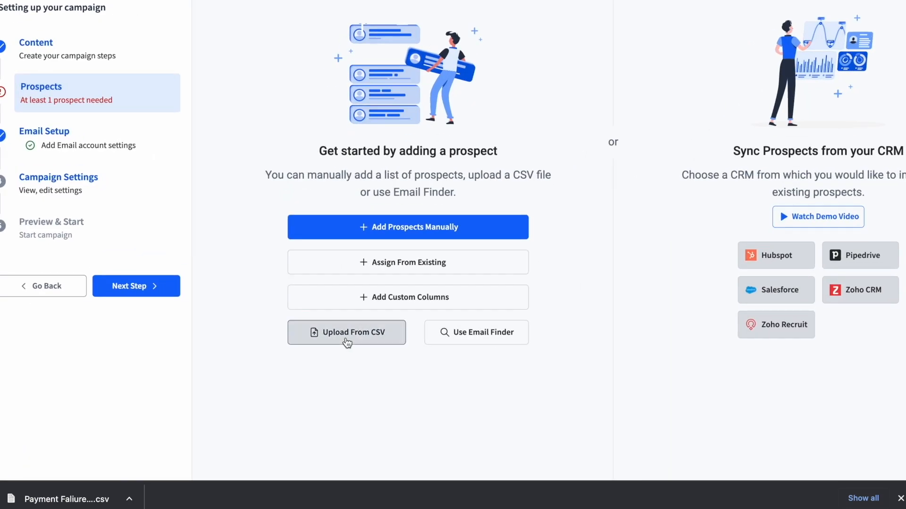
left_click(355, 329)
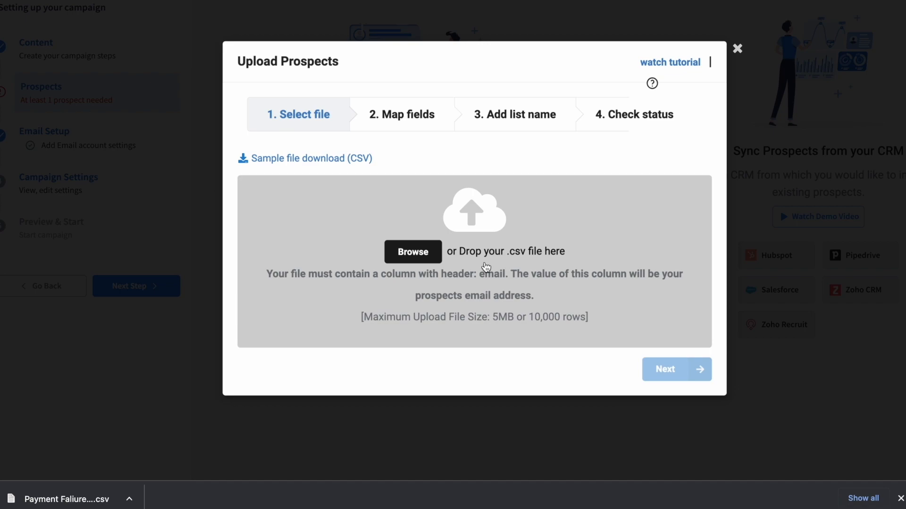
left_click(737, 49)
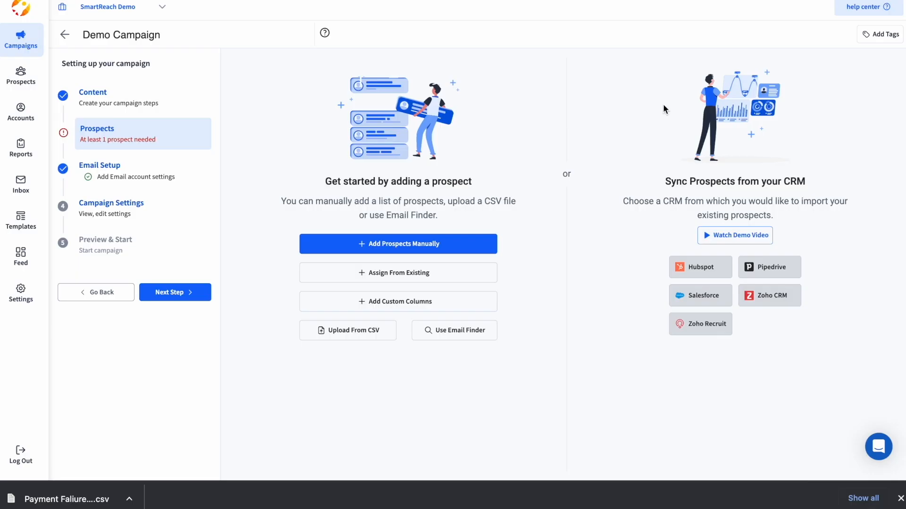
left_click(452, 333)
left_click_drag(375, 176, 307, 170)
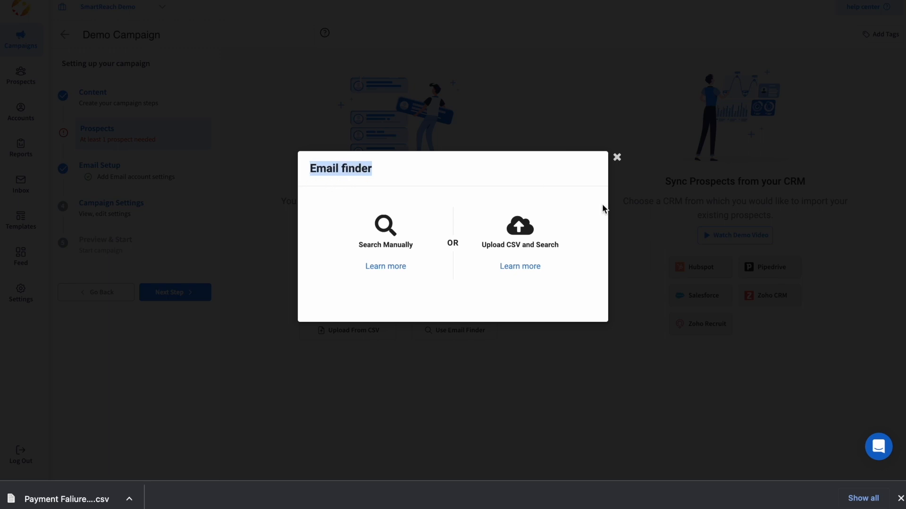
left_click(617, 158)
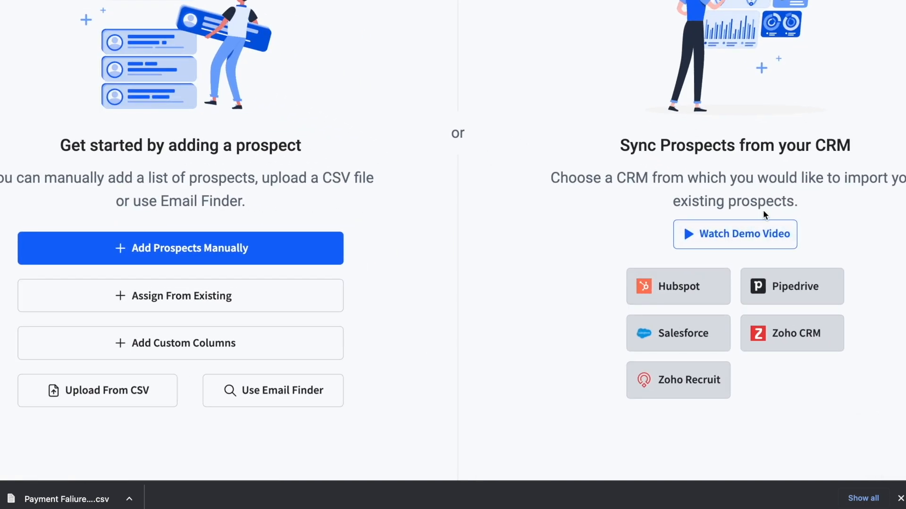
left_click(737, 236)
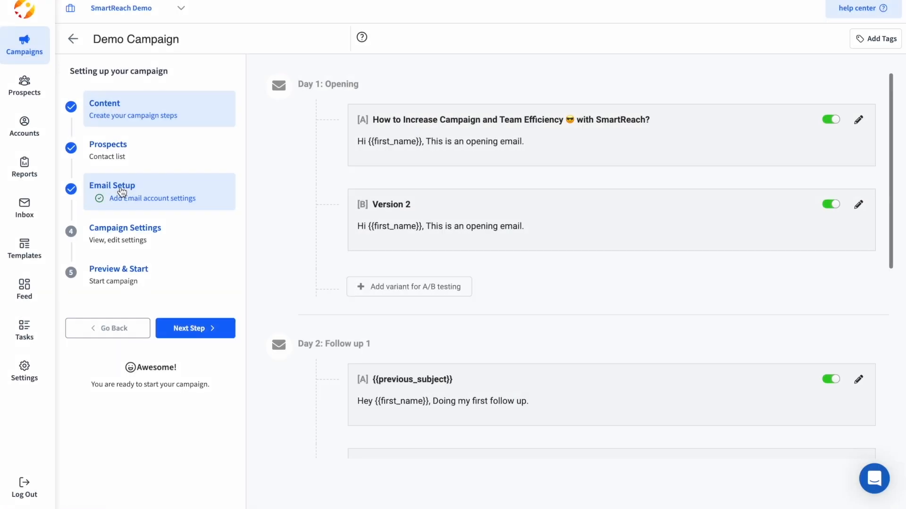
In Email Setup, explore adding a custom SMTP/IMAP sending account, then close the form.
left_click(122, 191)
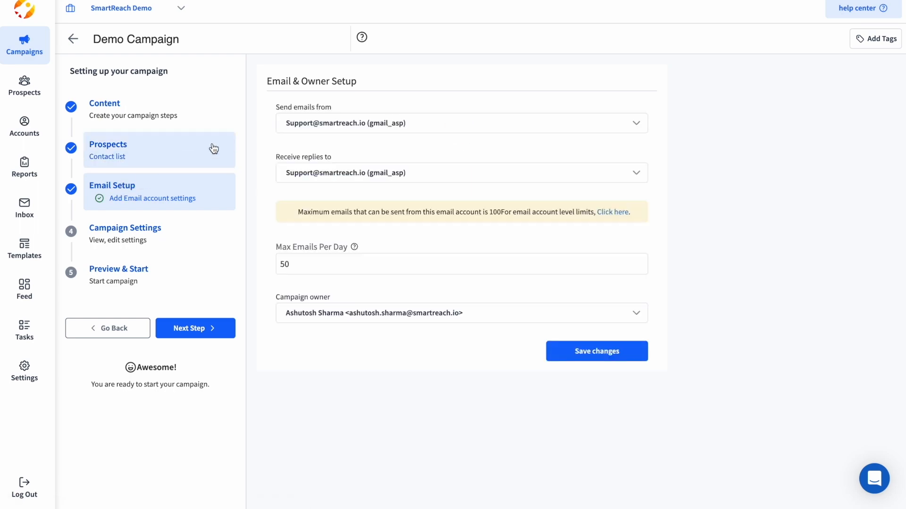
left_click(325, 123)
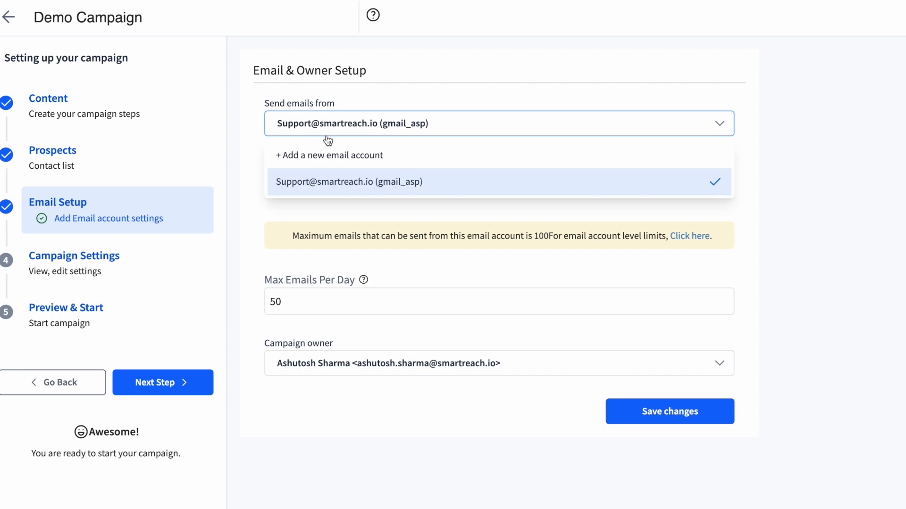
left_click(321, 155)
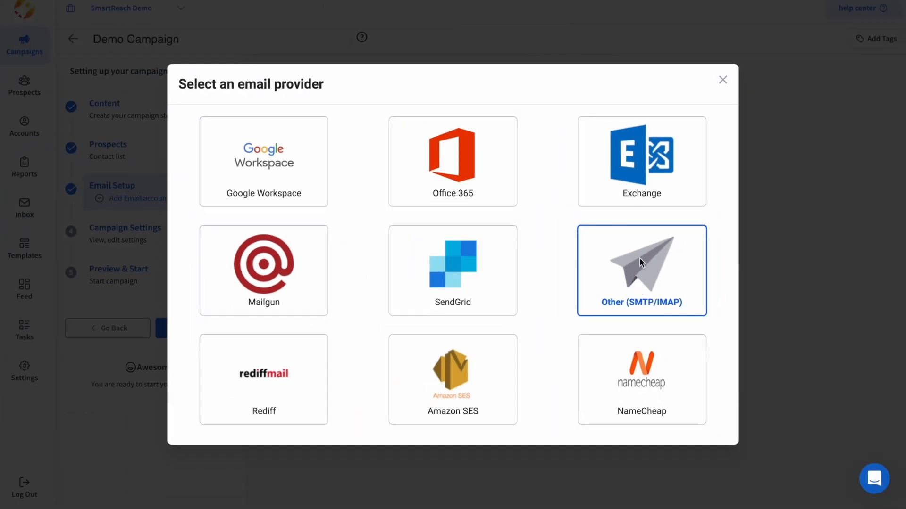
left_click(640, 259)
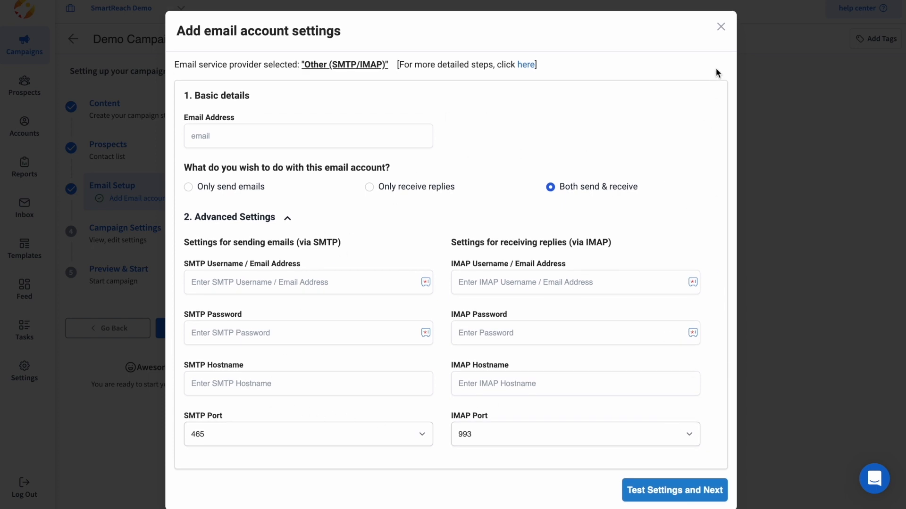
left_click(720, 27)
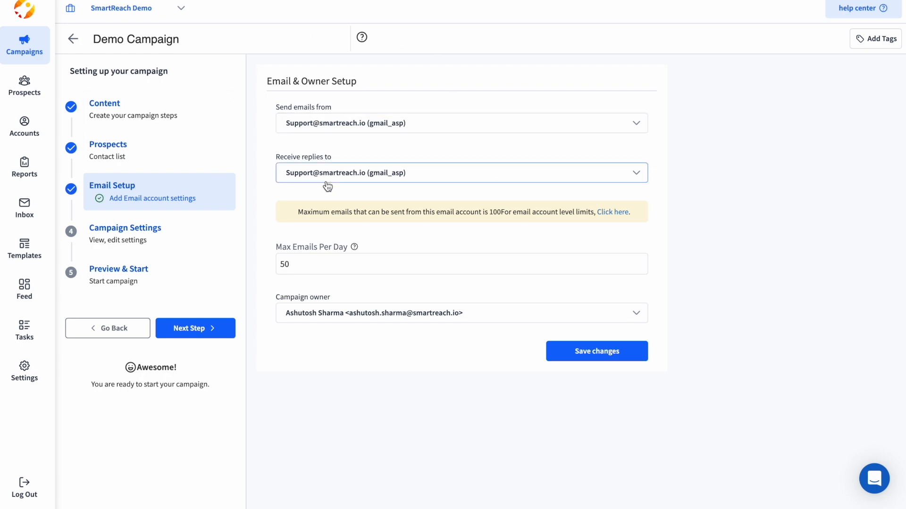
left_click_drag(263, 154, 345, 151)
Review the reply-to account options and save the setup with 50 max emails per day.
left_click(393, 153)
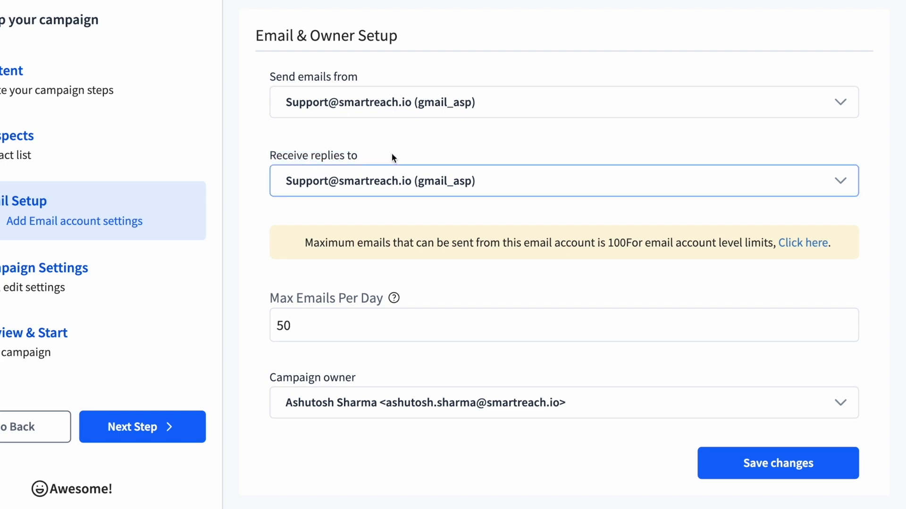
left_click(442, 189)
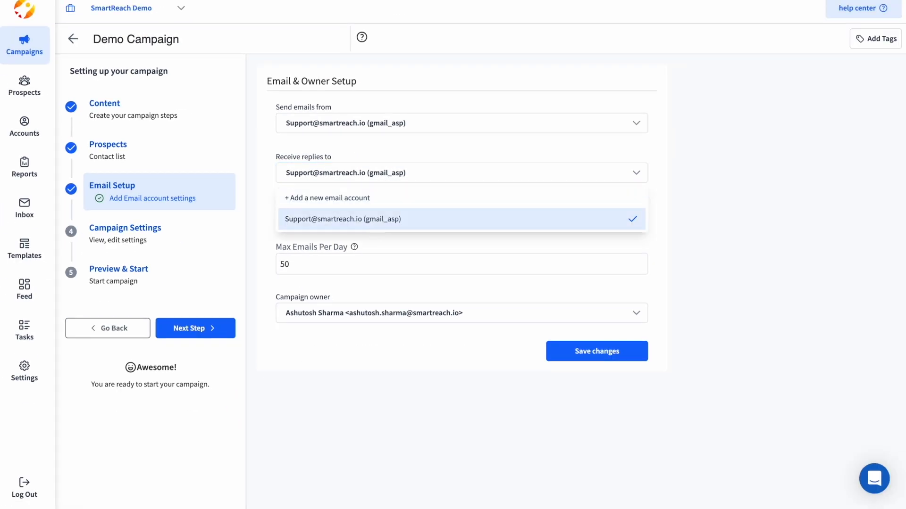
left_click(370, 204)
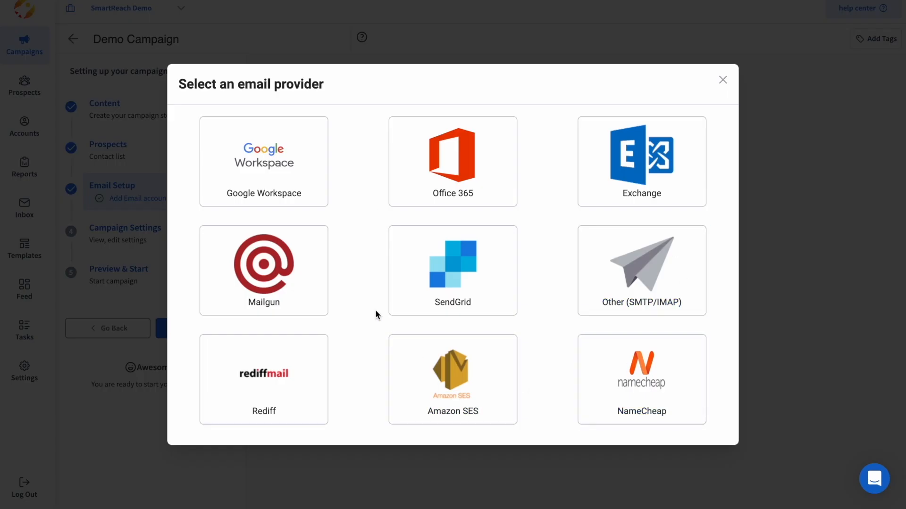
left_click(723, 80)
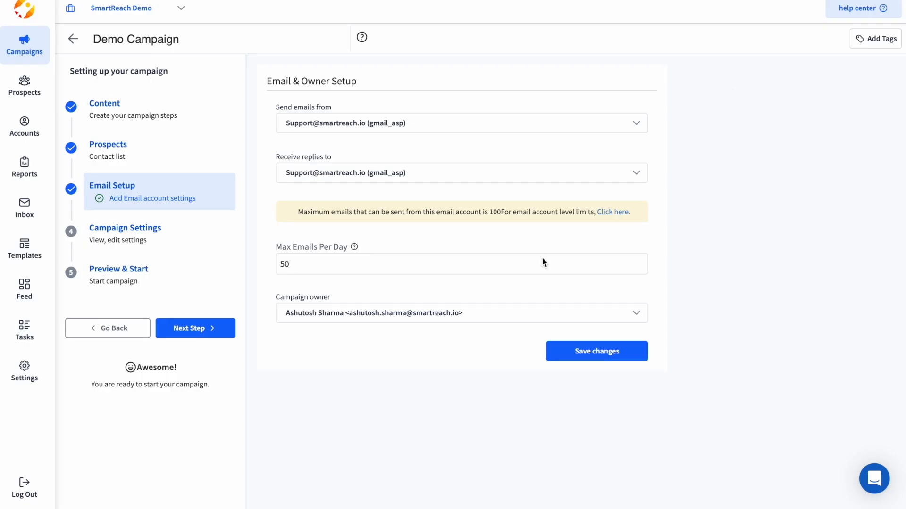
mouse_move(354, 247)
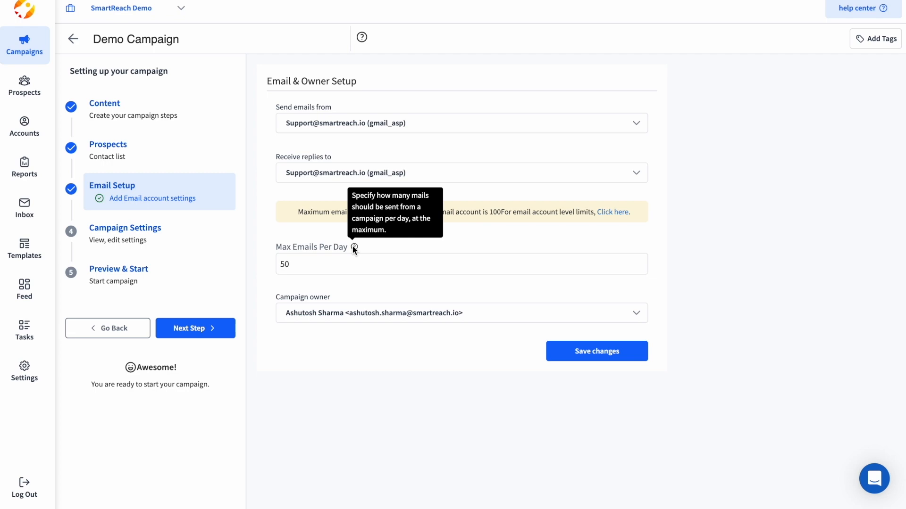
left_click(578, 360)
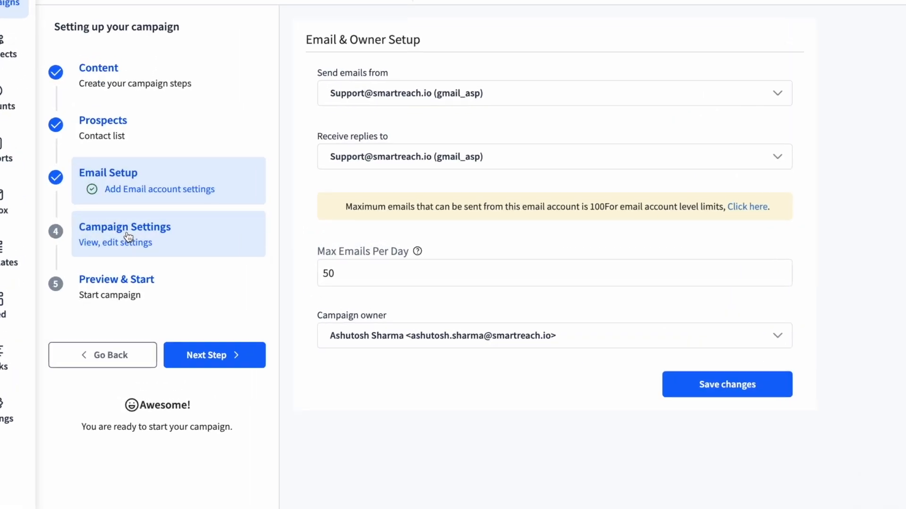
Open the Campaign Settings schedule showing 09:00 AM–06:00 PM, Monday to Friday, Asia/Kolkata fallback.
left_click(128, 237)
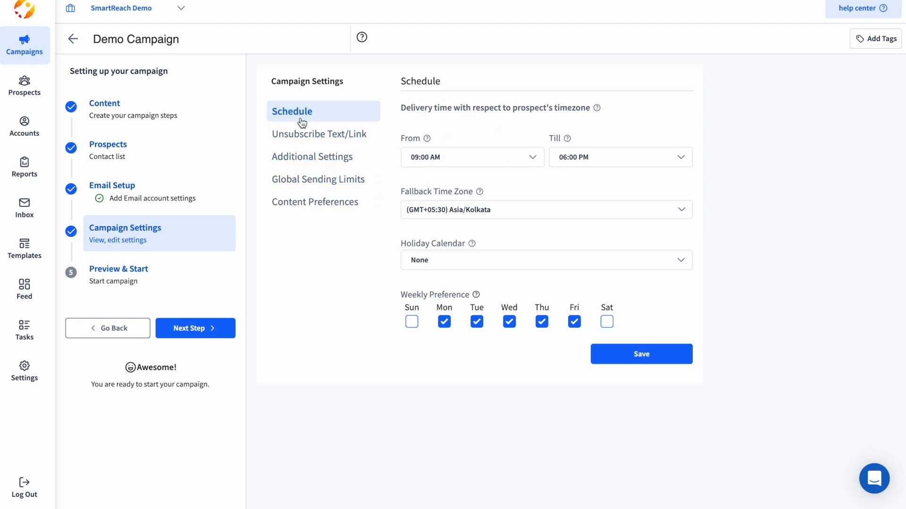
left_click_drag(401, 137, 413, 136)
left_click(531, 145)
mouse_move(479, 191)
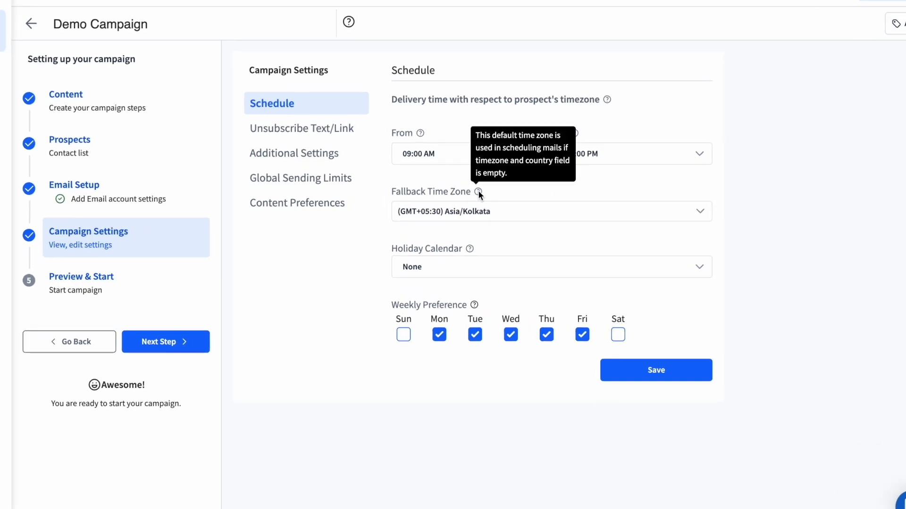
left_click(106, 140)
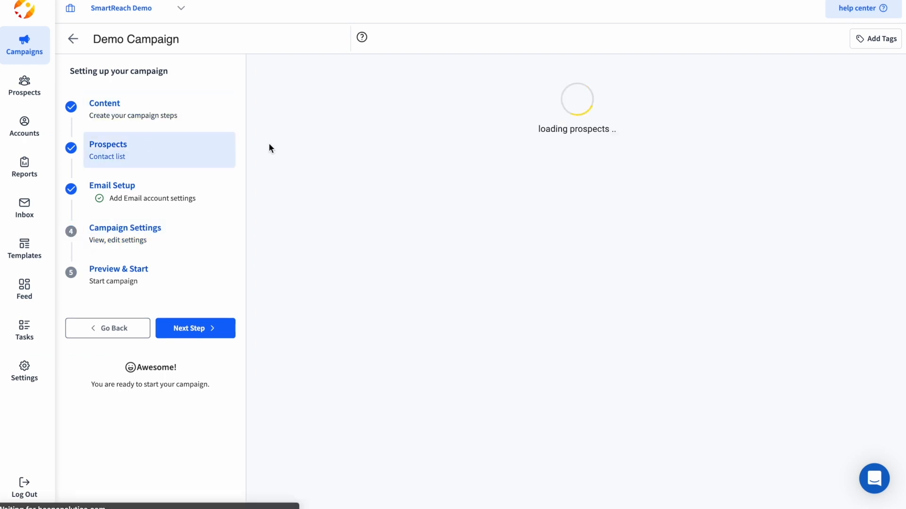
scroll(578, 182, "right", 10)
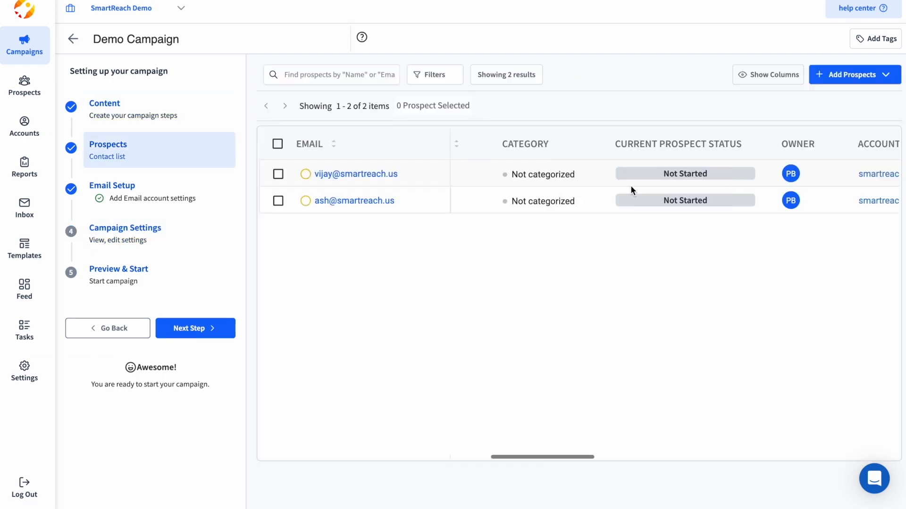
scroll(630, 185, "right", 10)
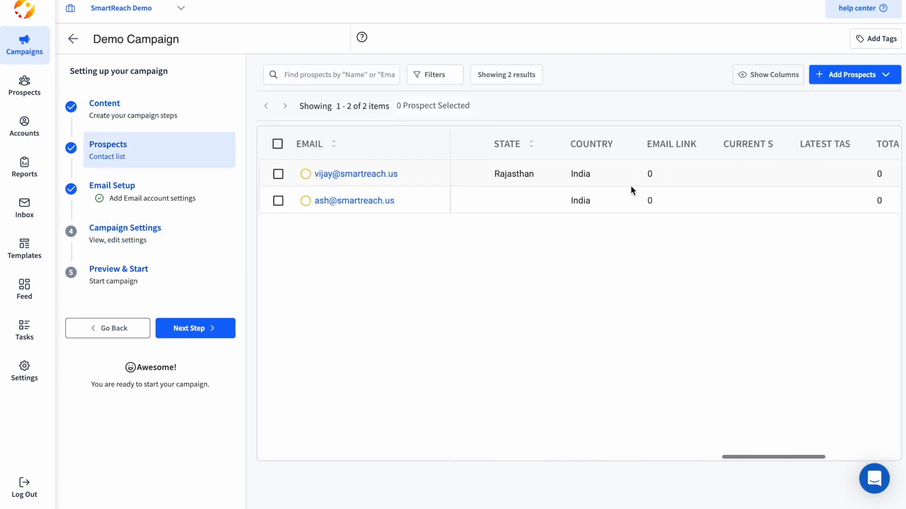
scroll(595, 204, "right", 5)
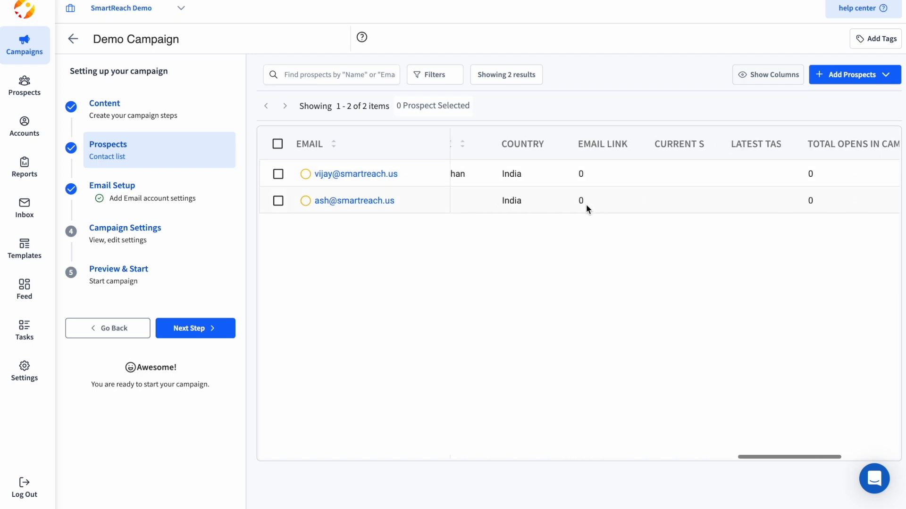
left_click(134, 237)
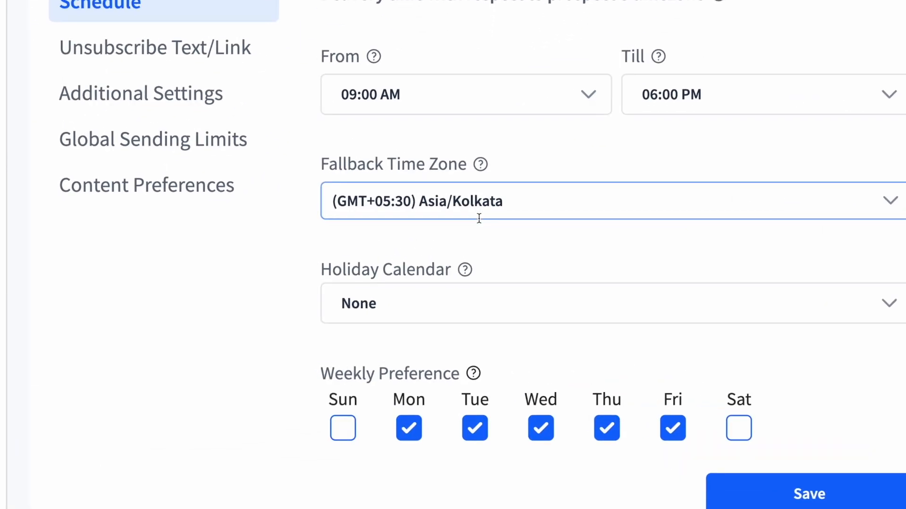
mouse_move(482, 166)
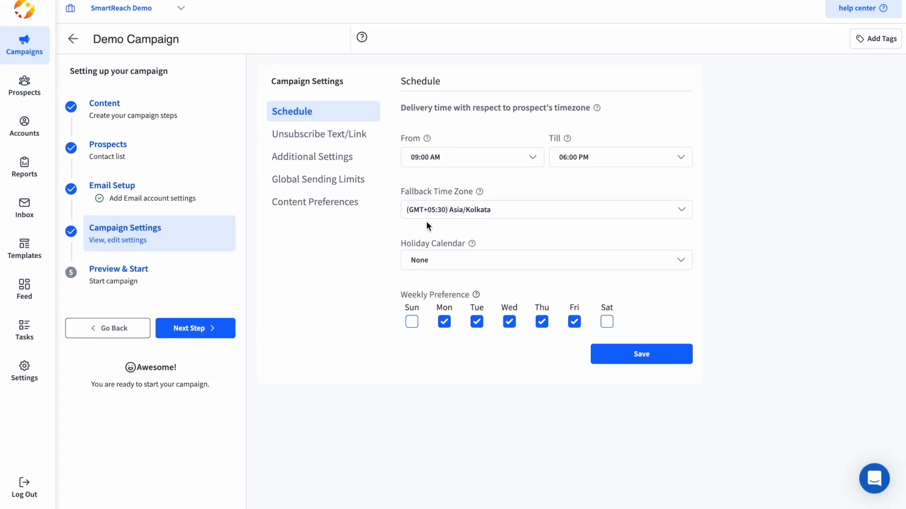
left_click(436, 263)
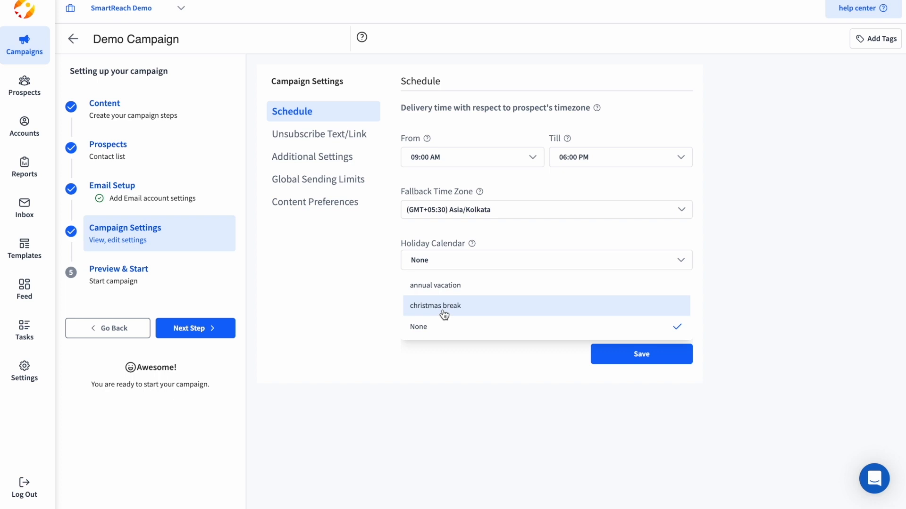
left_click(443, 306)
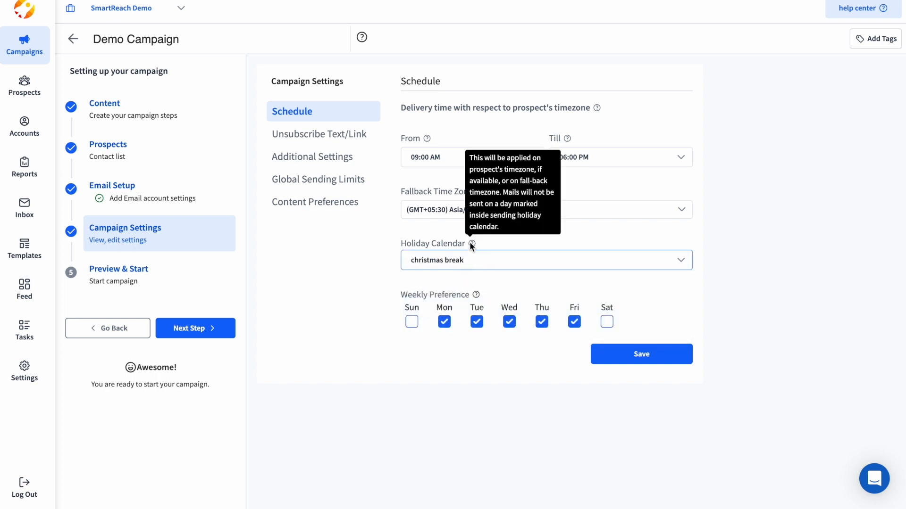
mouse_move(470, 244)
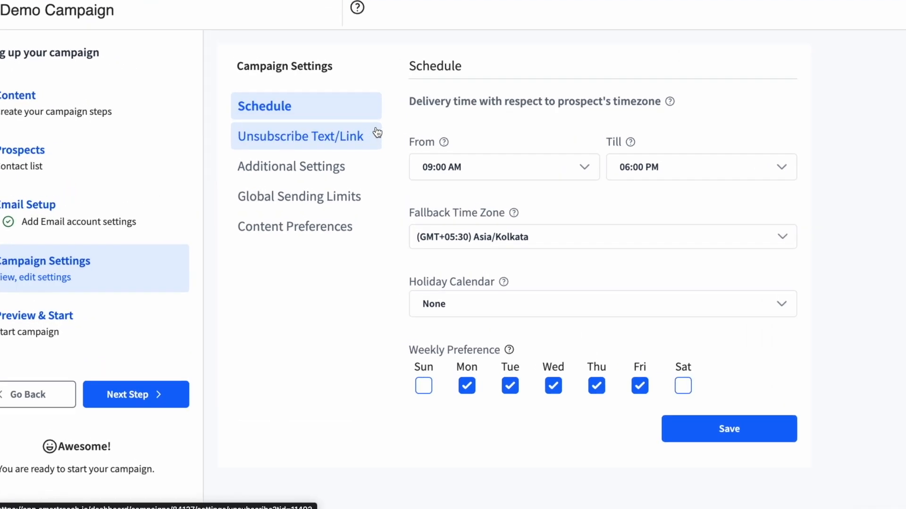
Open the Unsubscribe Text/Link settings and keep the unsubscribe link option.
left_click(303, 136)
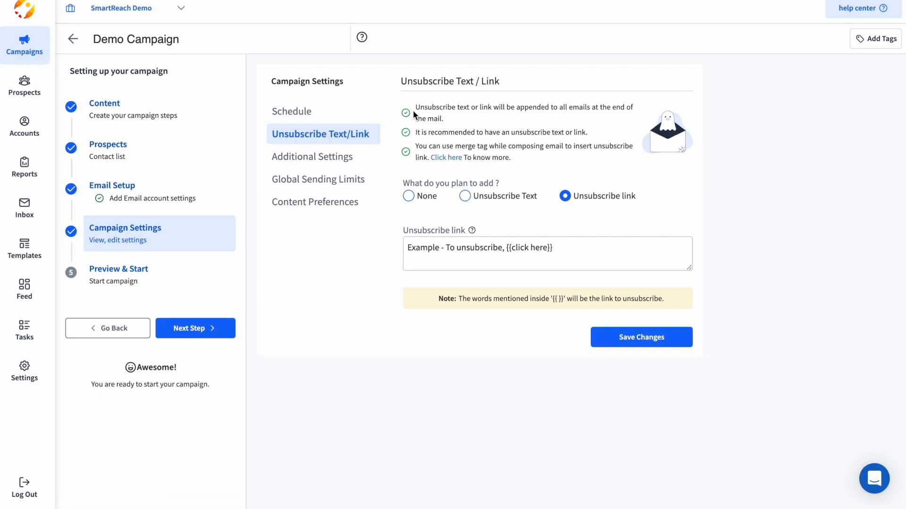
left_click_drag(417, 106, 588, 136)
left_click(443, 140)
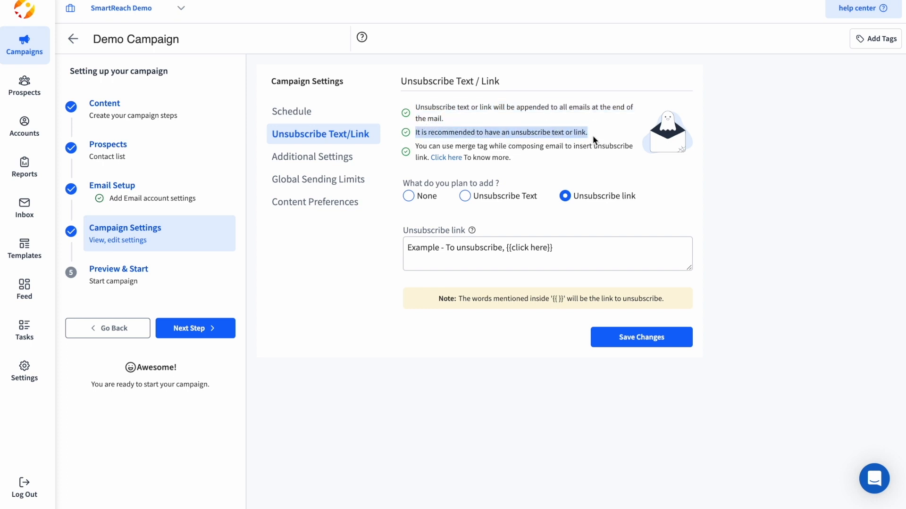
left_click(592, 135)
left_click(476, 200)
left_click(582, 195)
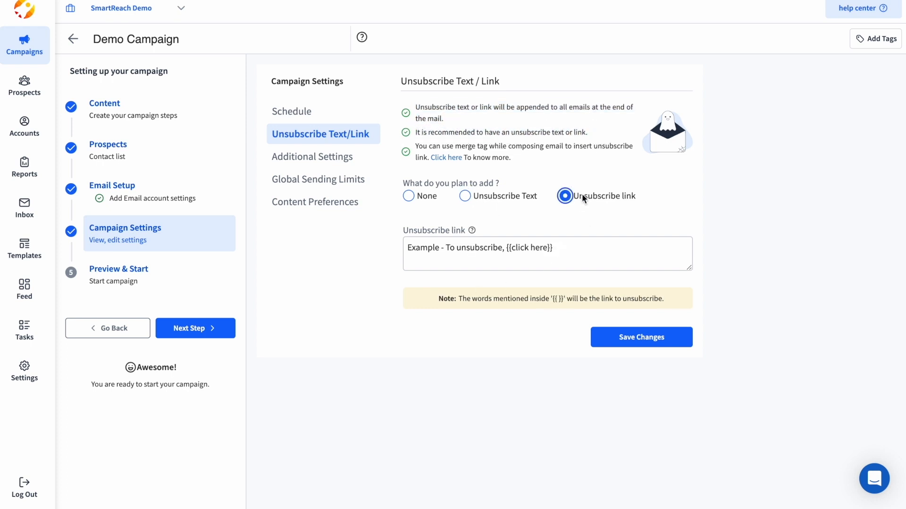
Replace 'To unsubscribe' with 'Opt-out', save it, and show Additional Settings.
left_click(485, 254)
left_click_drag(502, 249, 446, 251)
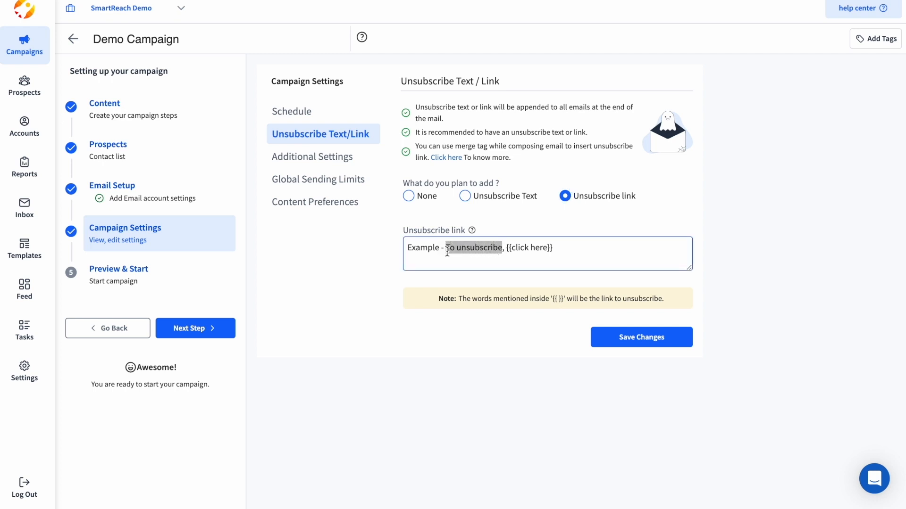
type("Op")
type("t-out")
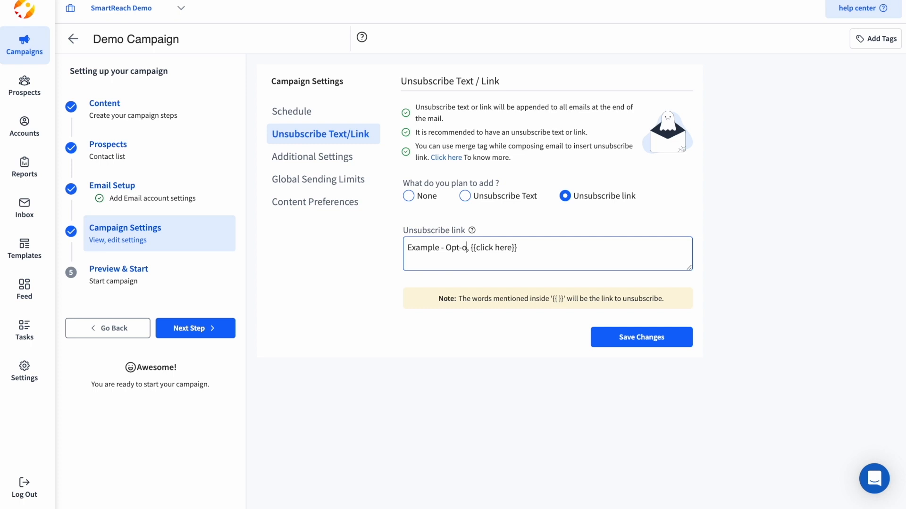
left_click(609, 337)
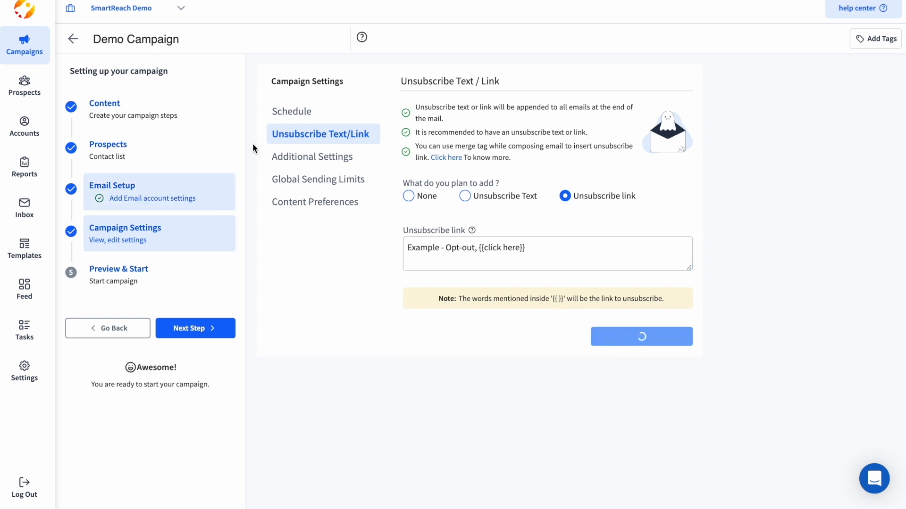
left_click(330, 164)
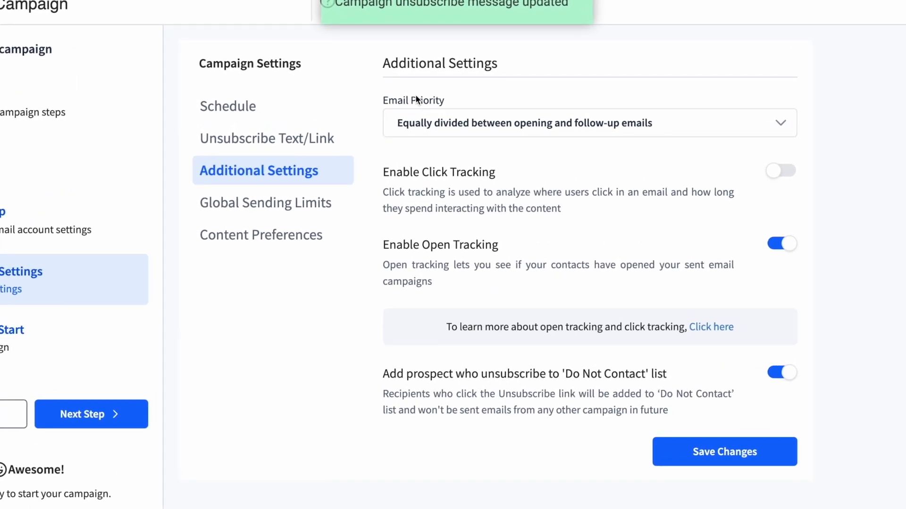
Set Email Priority back to Equally divided between opening and follow-up emails.
left_click(434, 124)
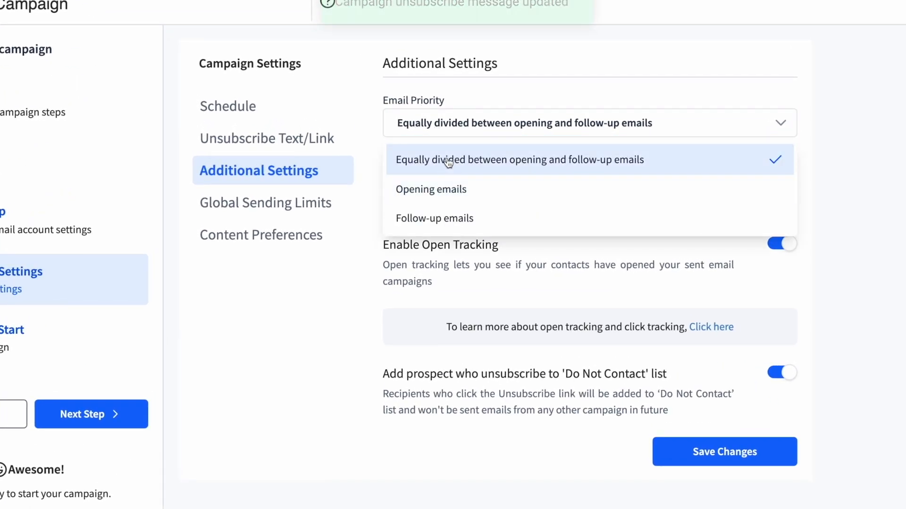
left_click(434, 190)
left_click(458, 124)
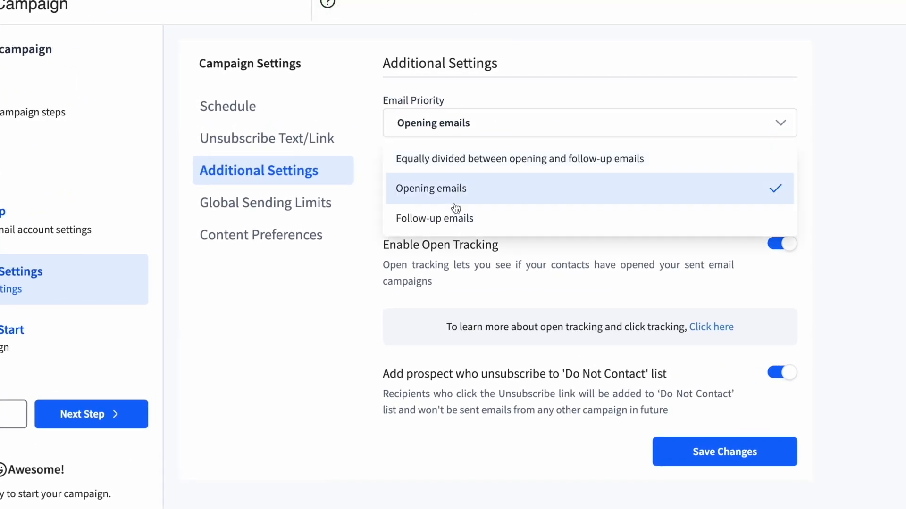
left_click(455, 216)
left_click(476, 123)
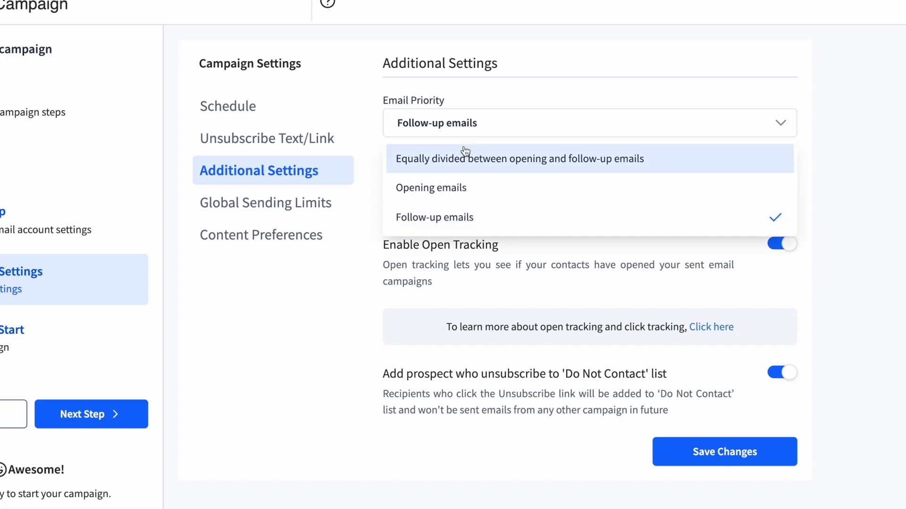
left_click(479, 159)
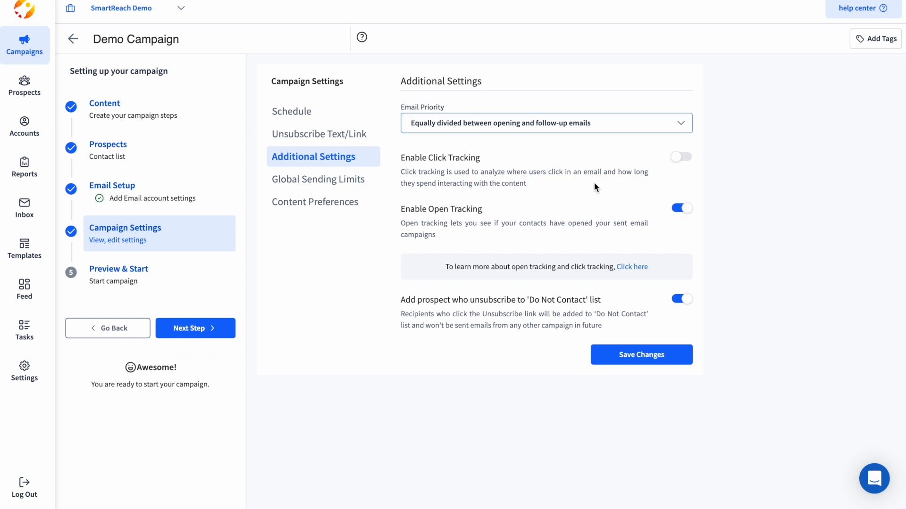
Leave click tracking off and open tracking on, then view Global Sending Limits (1/day, 3/week).
left_click_drag(402, 158, 503, 160)
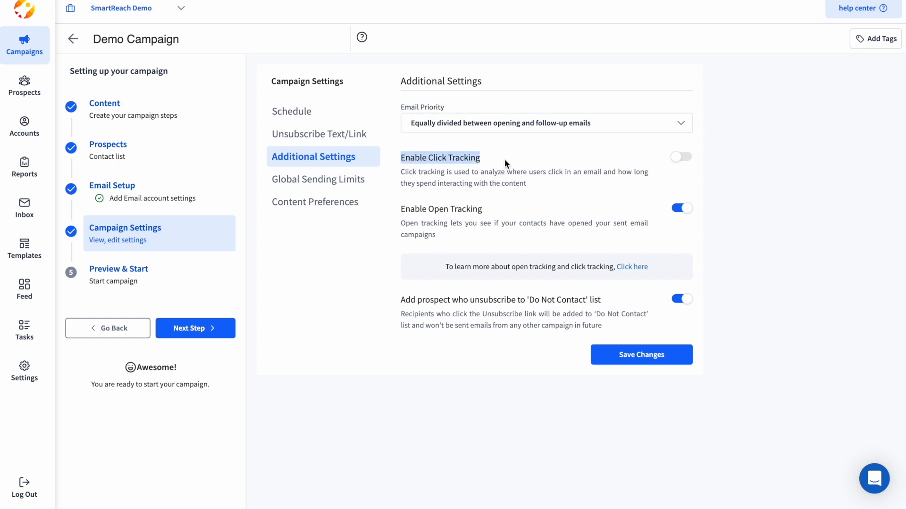
left_click(503, 159)
left_click(681, 161)
left_click(683, 159)
left_click_drag(395, 212, 494, 213)
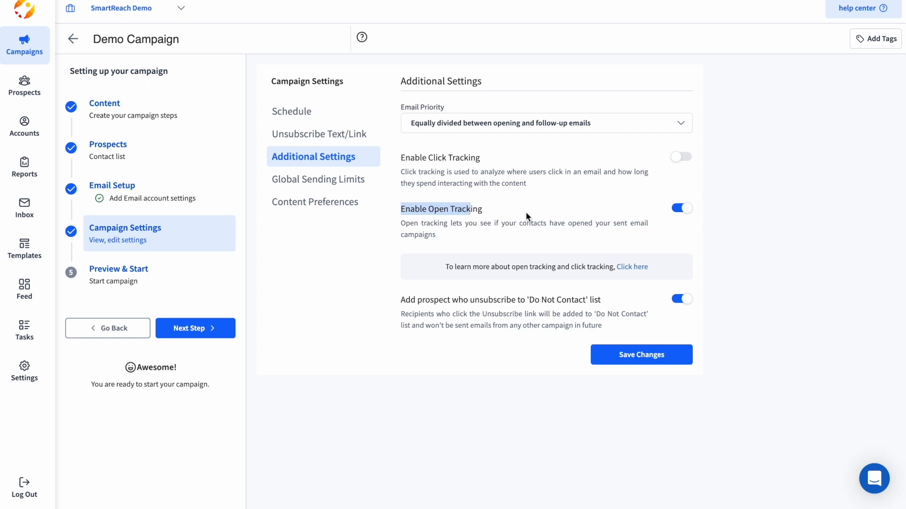
left_click(682, 209)
left_click(682, 208)
left_click(608, 212)
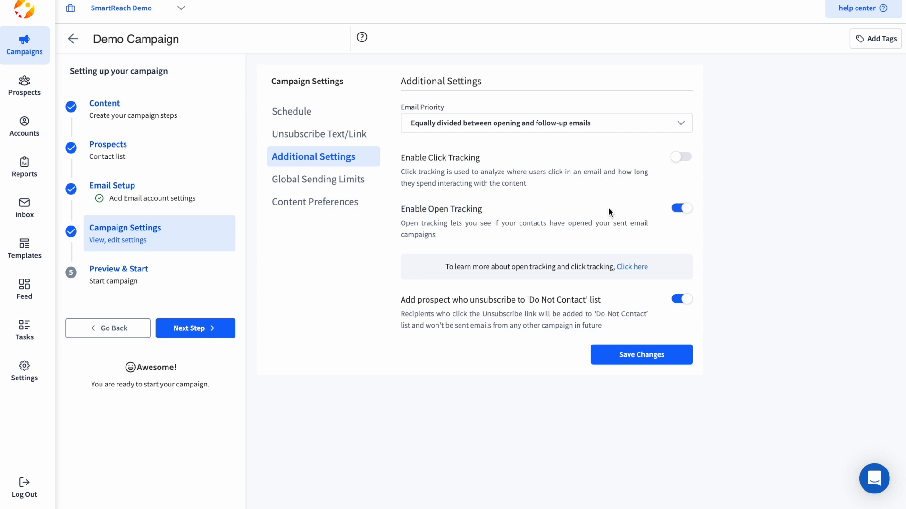
left_click(307, 188)
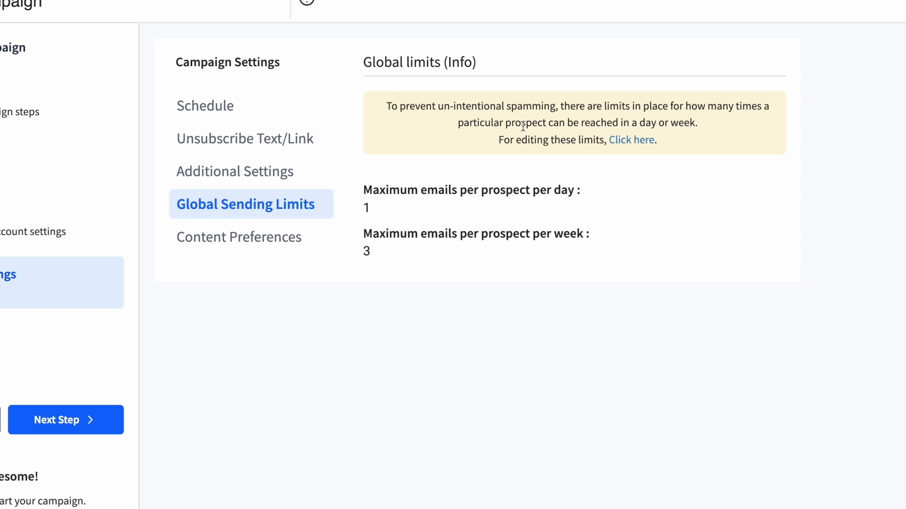
Check the page for editing sending limits, then go to the Preview & Start step.
left_click(637, 141)
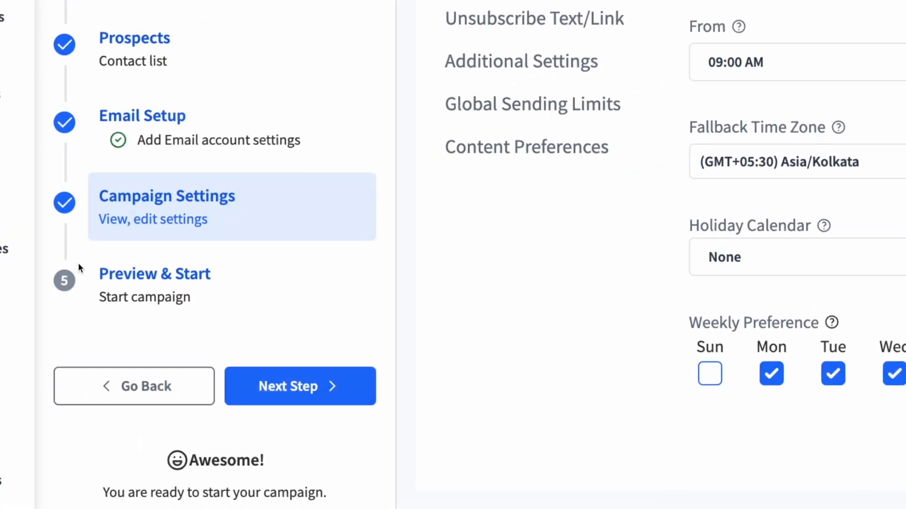
left_click(173, 290)
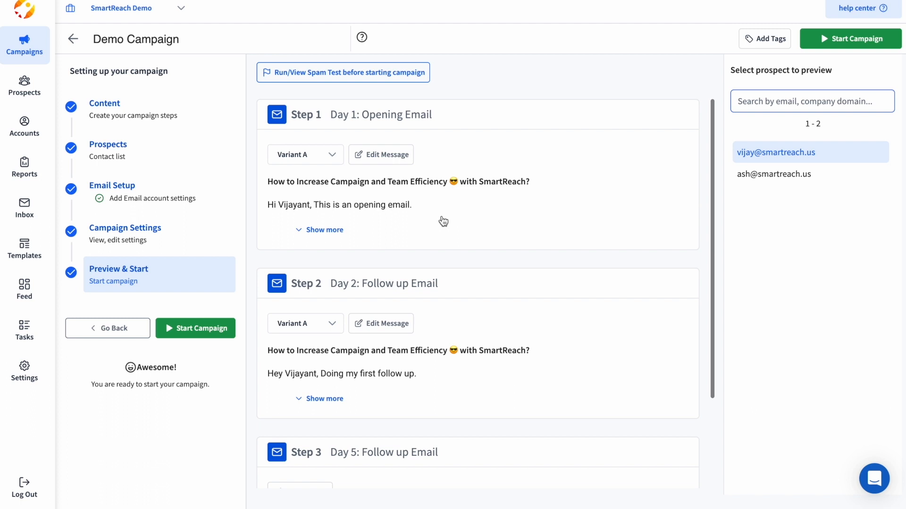
Preview the full opening email for the second prospect.
left_click(324, 231)
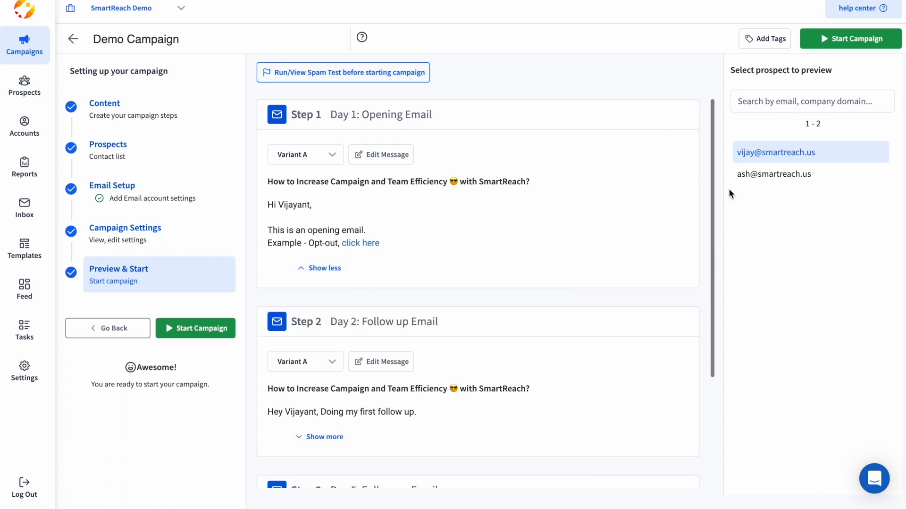
left_click(763, 184)
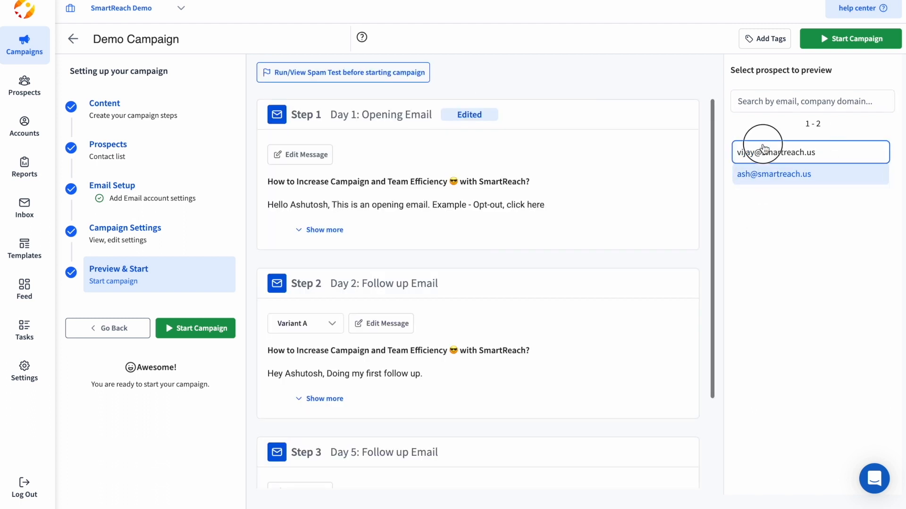
left_click(763, 149)
left_click(743, 178)
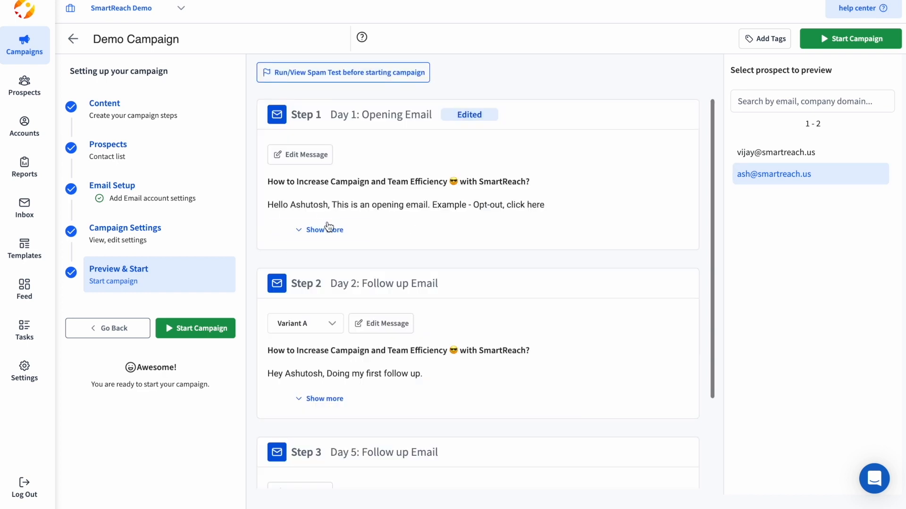
left_click(328, 229)
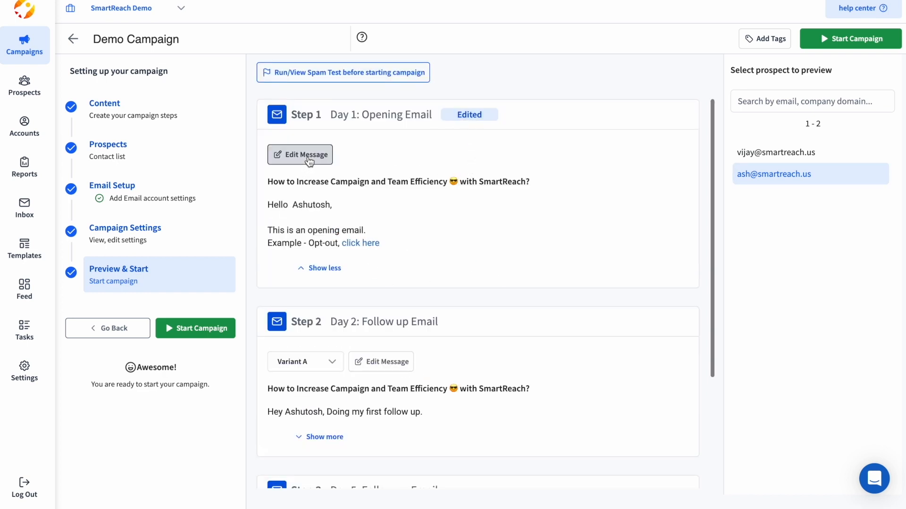
Change the Day 1 email greeting from Hello to Hi, save it, and open start options.
left_click(307, 158)
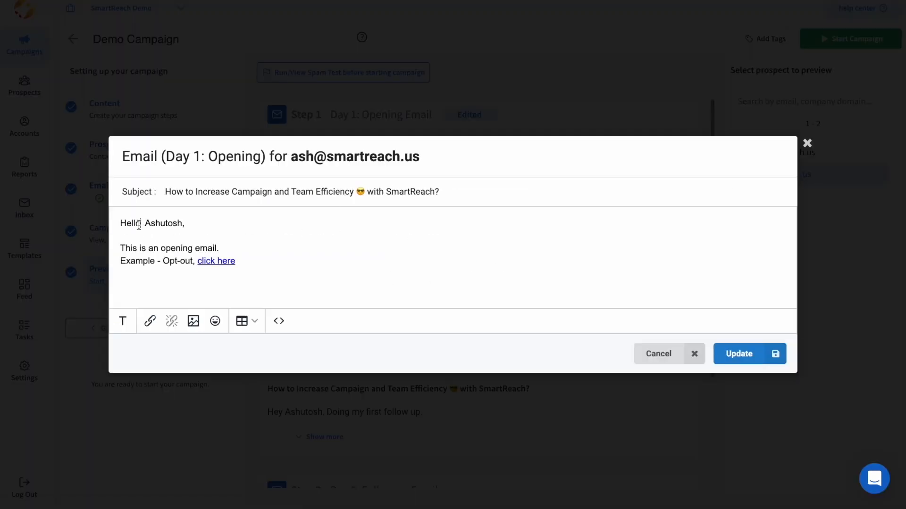
left_click(143, 234)
key("BackSpace")
key("BackSpace")
key("BackSpace")
key("BackSpace")
type("i")
left_click(728, 354)
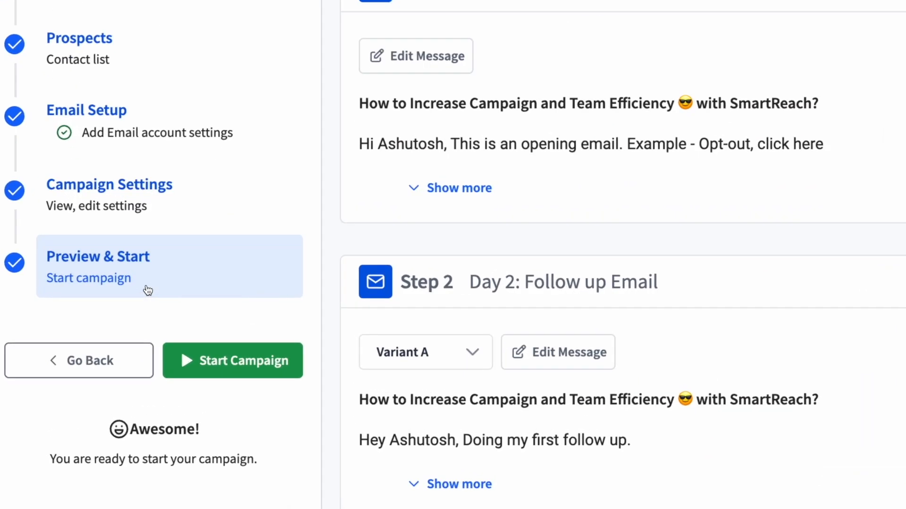
left_click(195, 327)
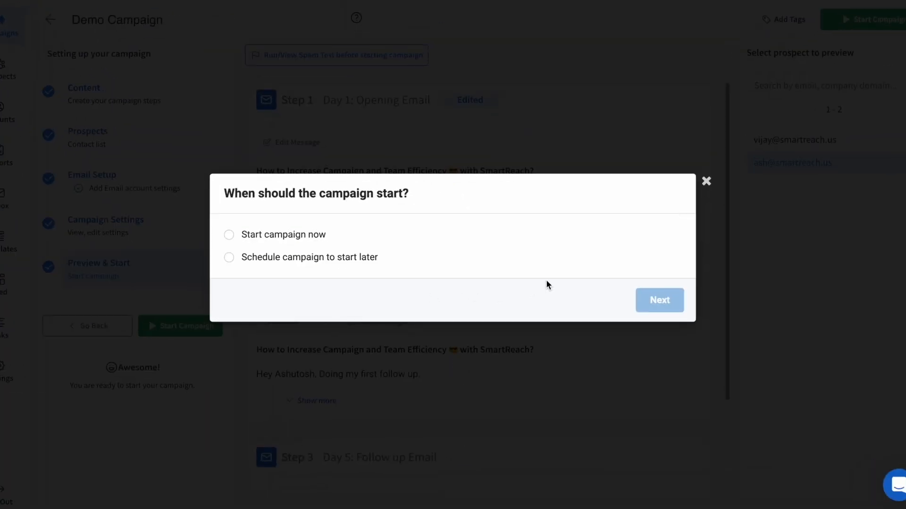
Choose to start the campaign now rather than scheduling it for later.
left_click(278, 235)
left_click(283, 258)
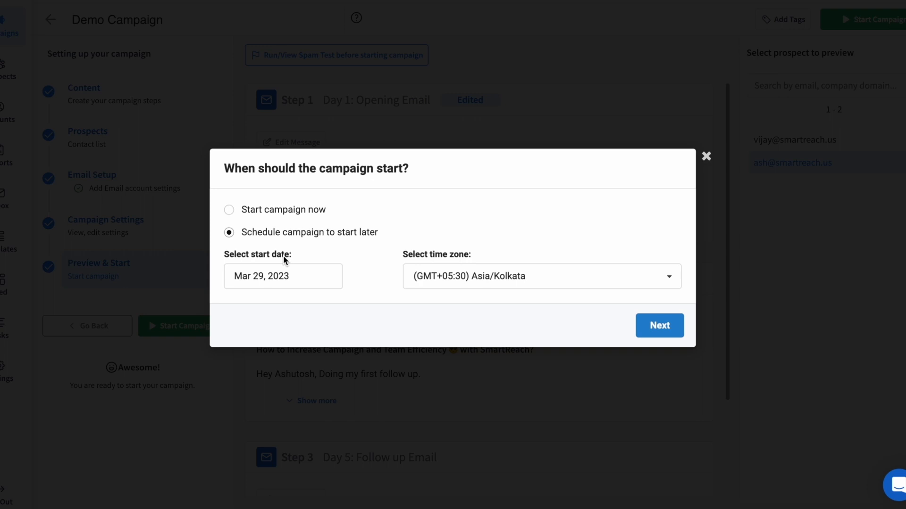
left_click(318, 211)
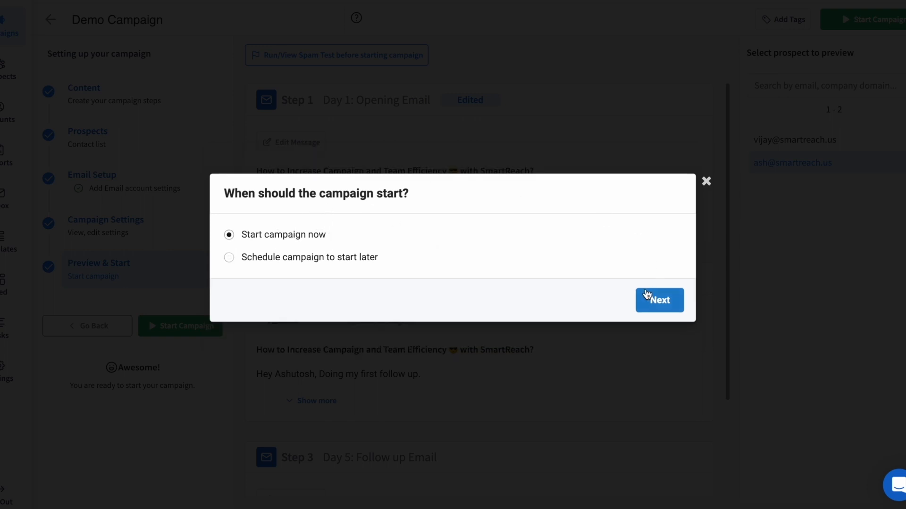
left_click(647, 296)
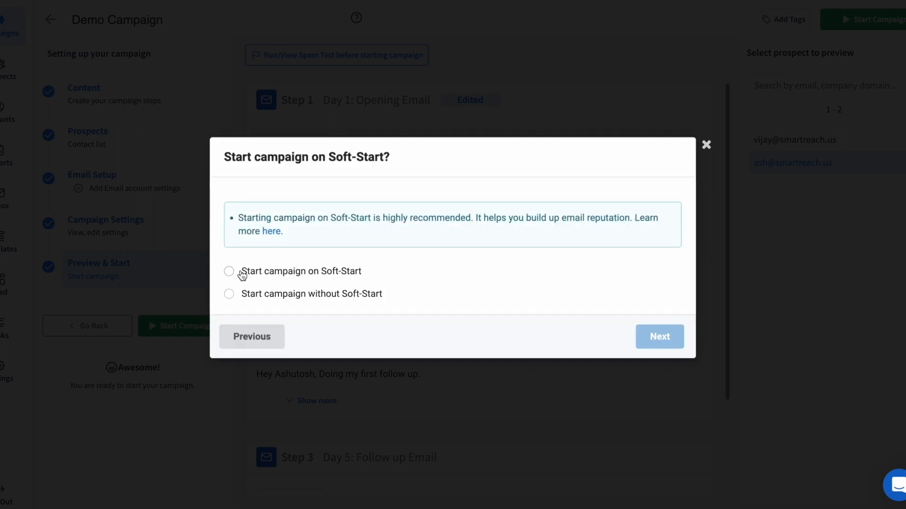
Start on Soft-Start over 10 days with 5 first-day emails and continue.
left_click(289, 273)
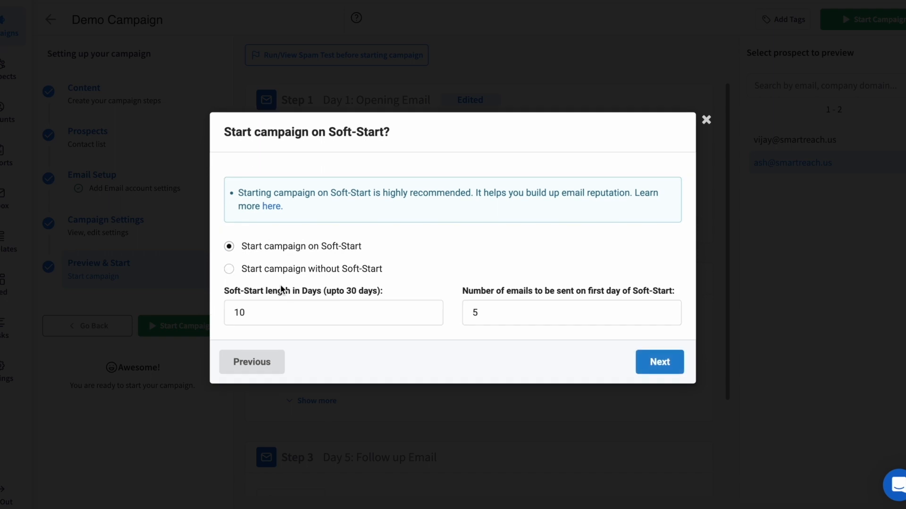
left_click(252, 269)
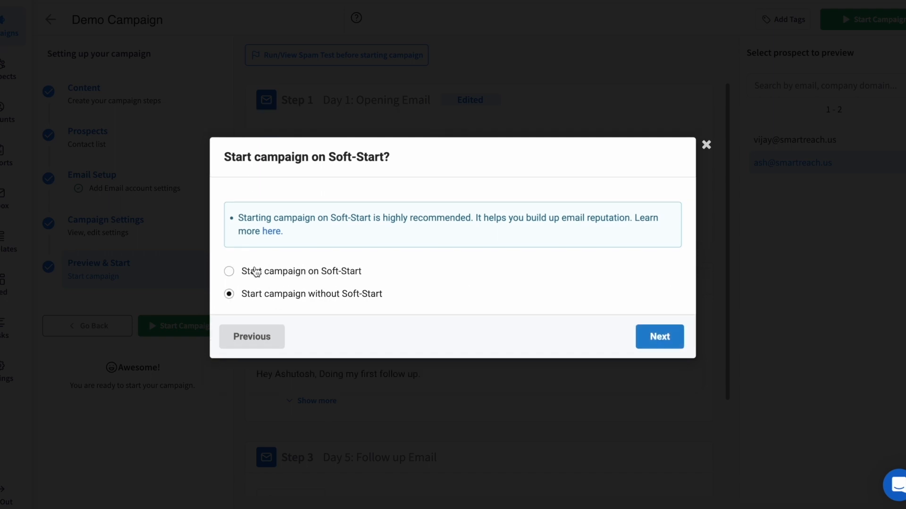
left_click(255, 273)
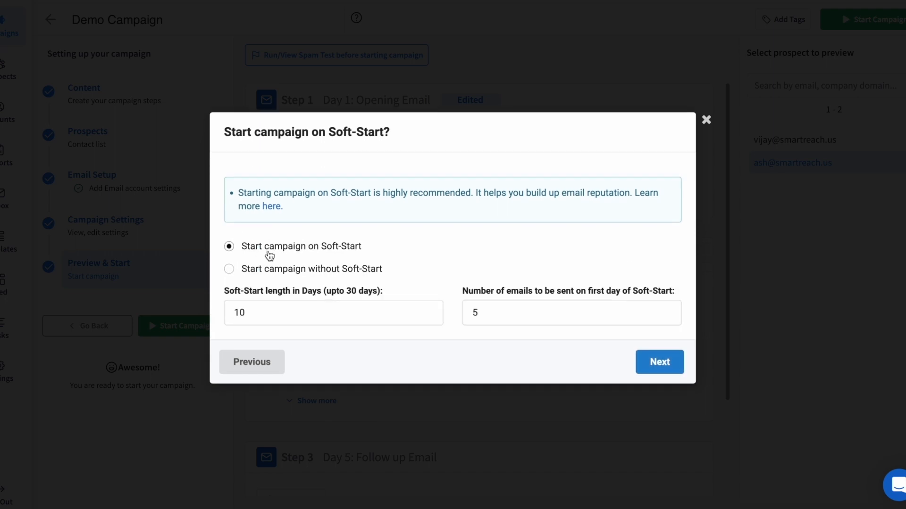
left_click(326, 247)
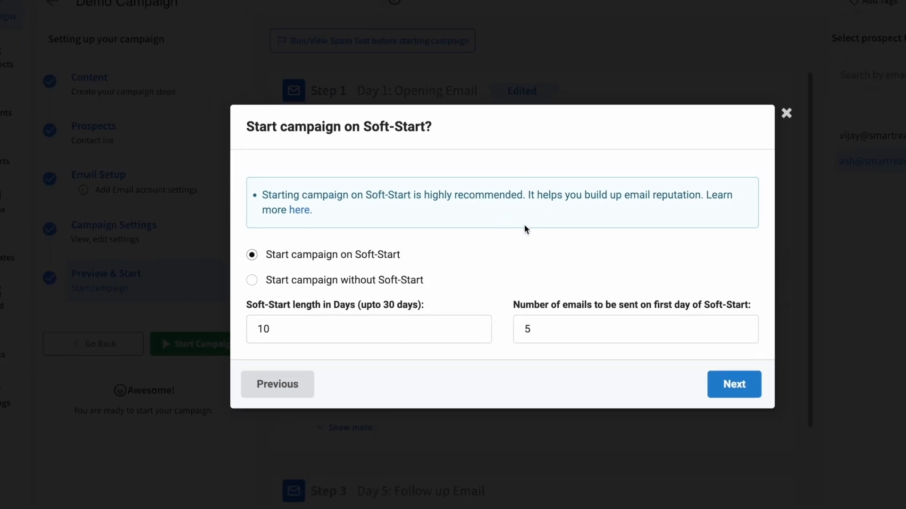
left_click(556, 324)
left_click_drag(281, 324, 250, 323)
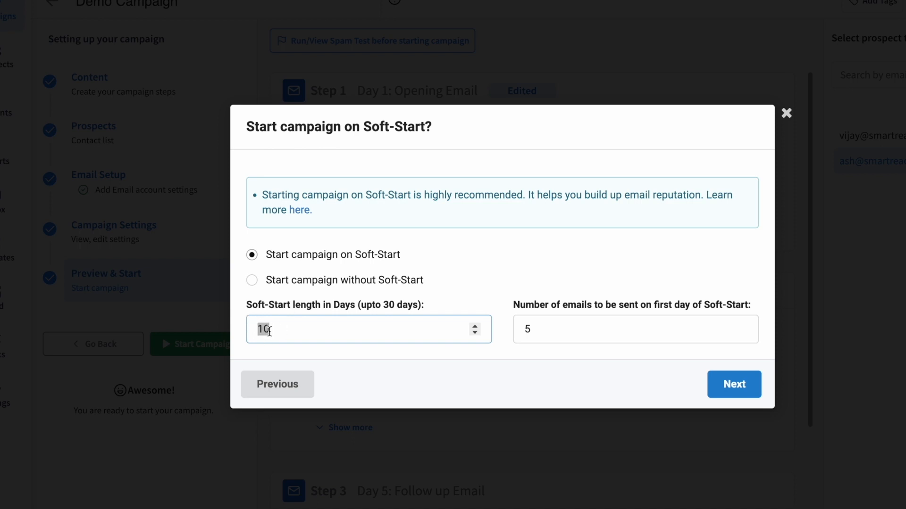
left_click(397, 360)
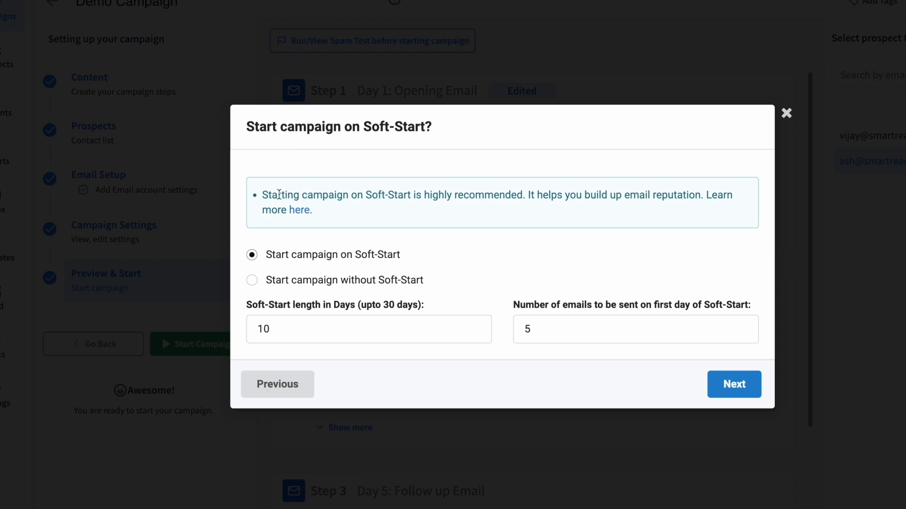
left_click_drag(263, 193, 609, 221)
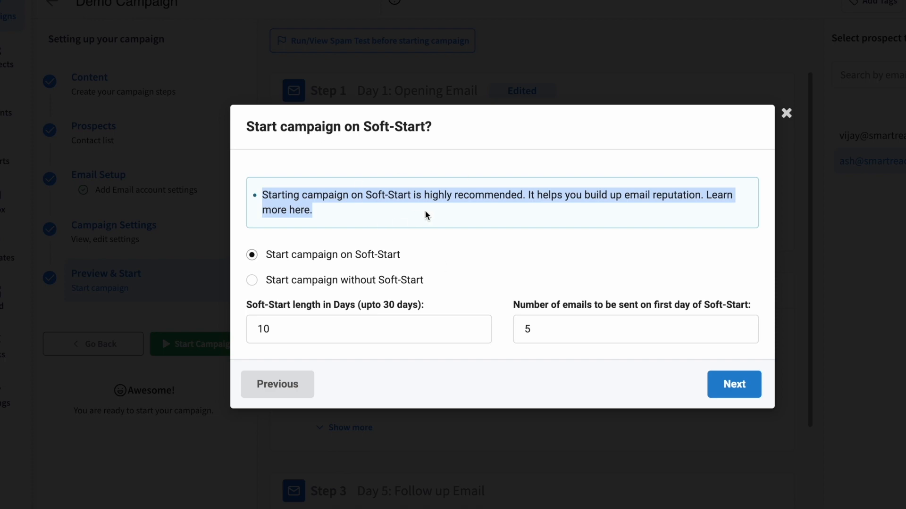
left_click(352, 214)
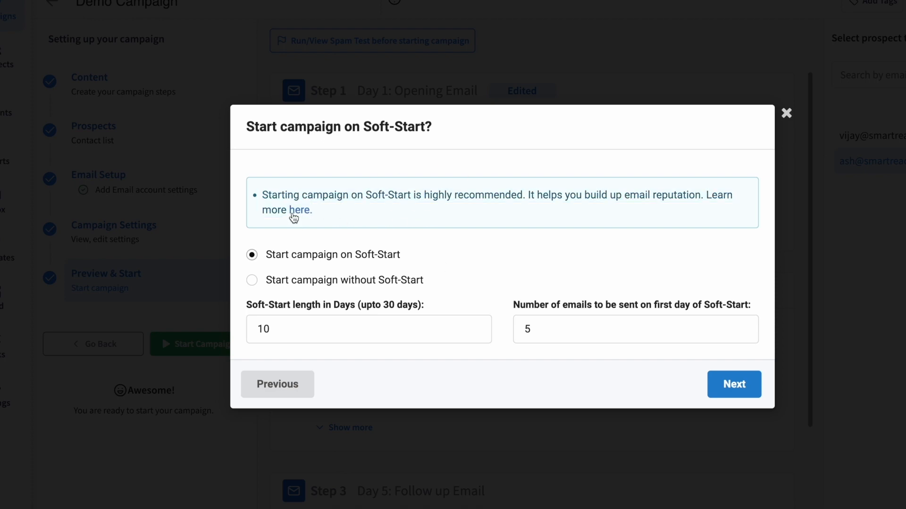
left_click(296, 210)
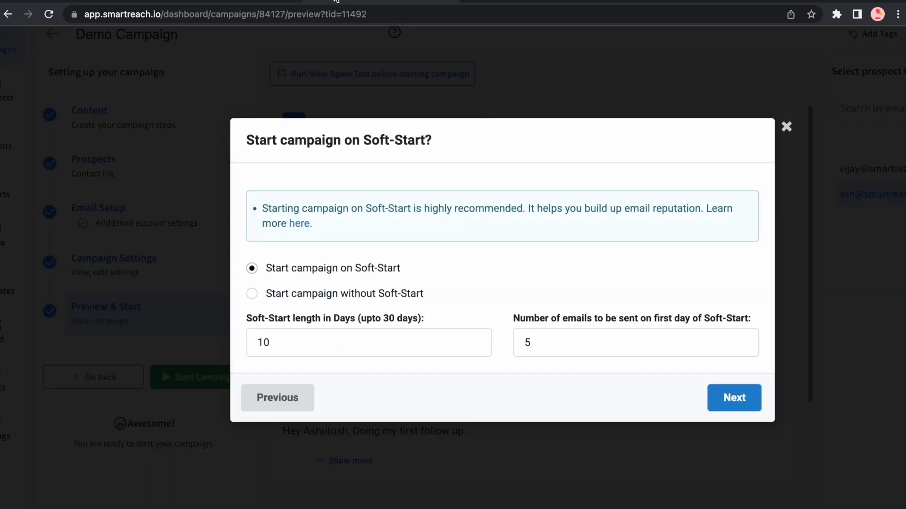
left_click(734, 386)
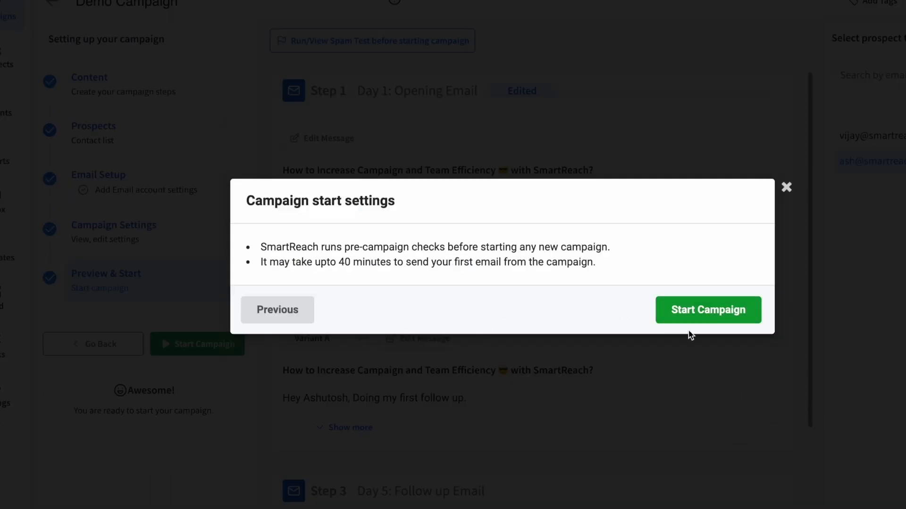
Launch the Demo Campaign from the Campaign start settings dialog.
left_click(717, 313)
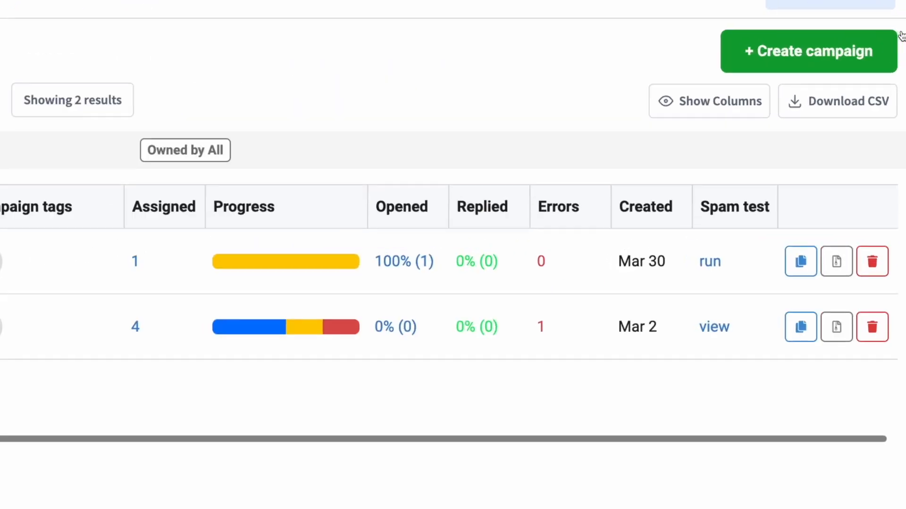
Create a Multichannel Campaign named 'SmartReach Multichannel'.
left_click(808, 54)
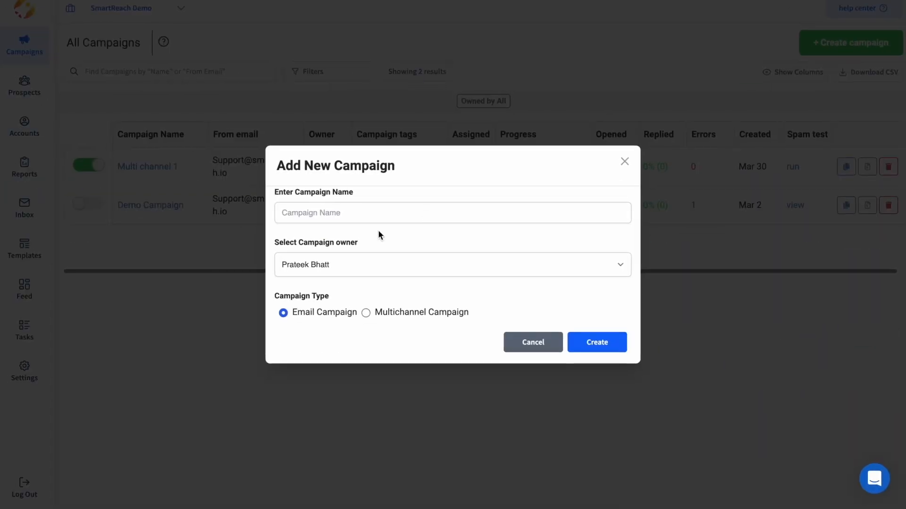
left_click(324, 208)
type("Sm")
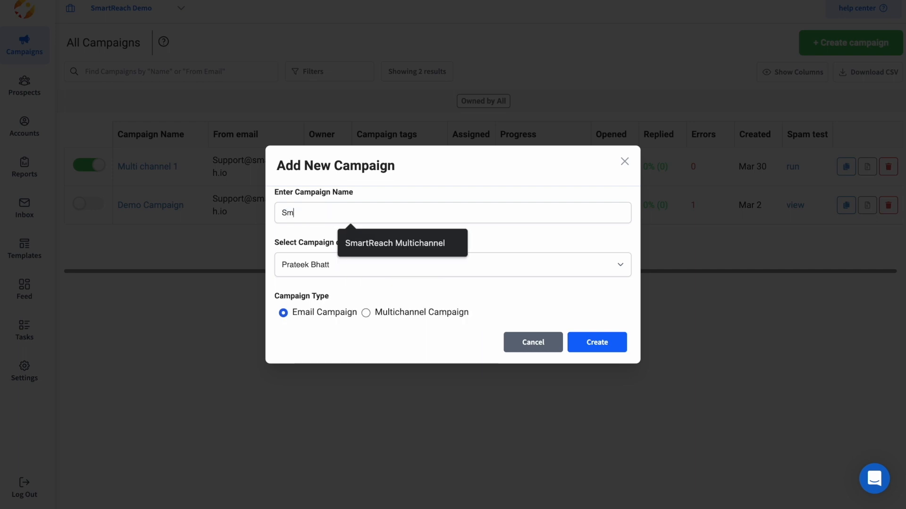
type("artReach Multichannel")
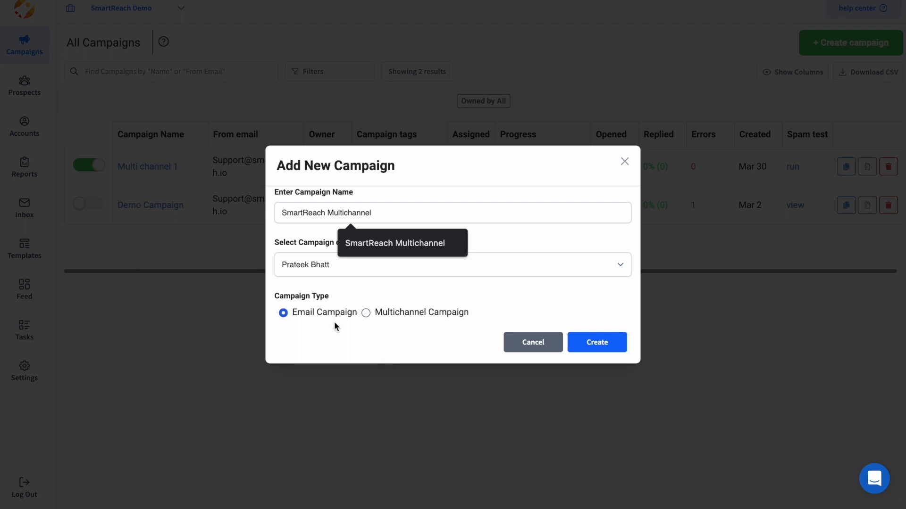
left_click(366, 312)
left_click(606, 343)
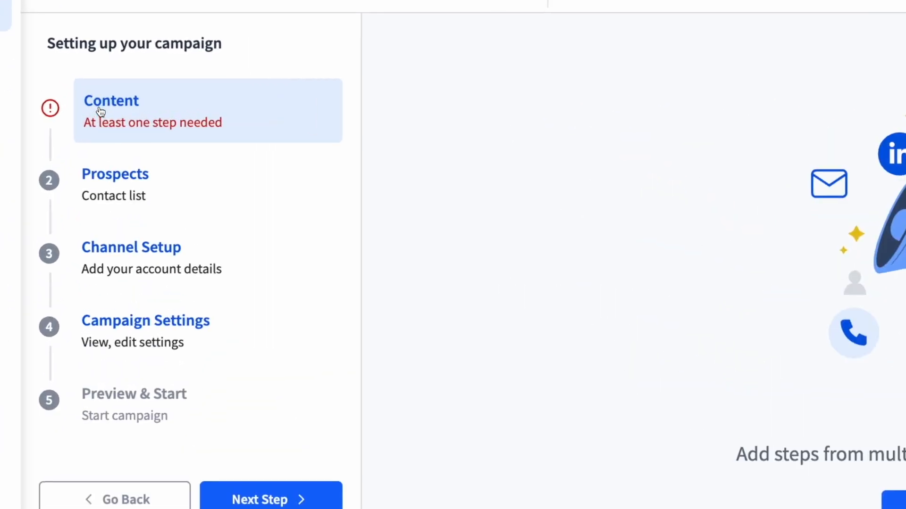
Set up the first step as an Auto Email step with High priority.
left_click(563, 337)
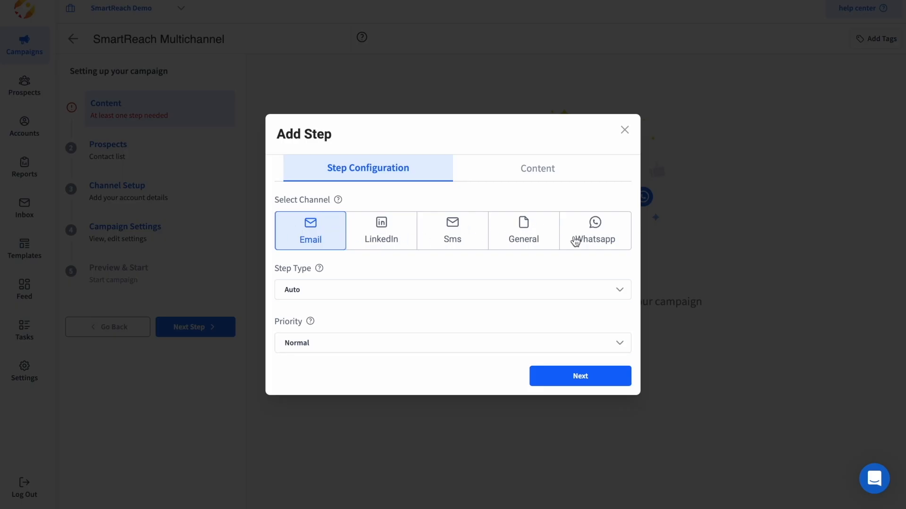
left_click(365, 240)
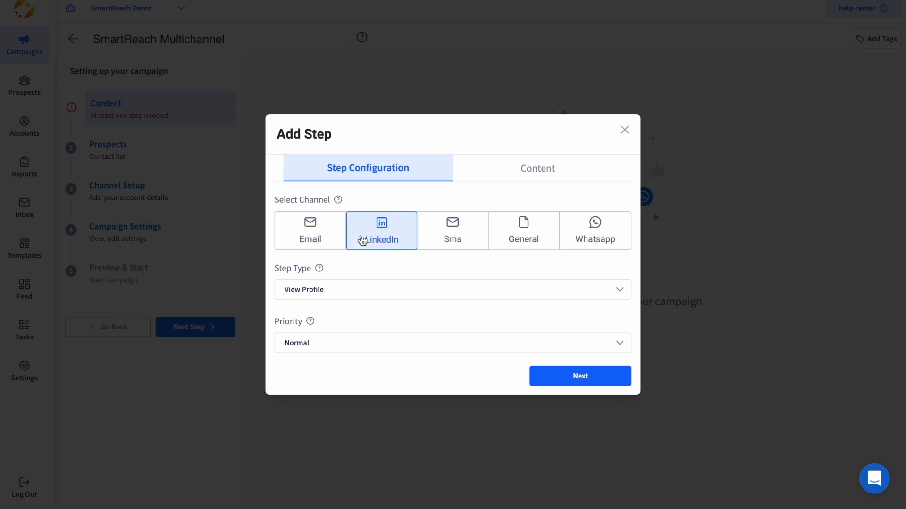
left_click(451, 239)
left_click(324, 266)
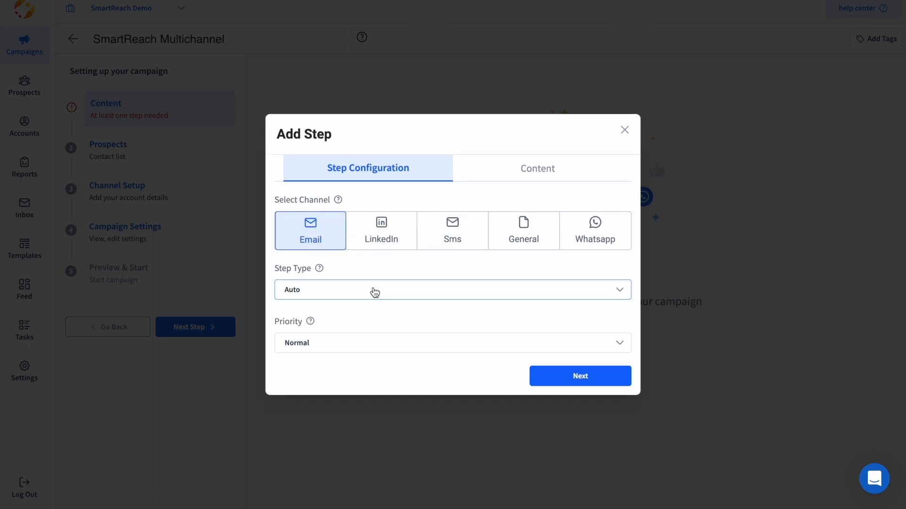
left_click(318, 296)
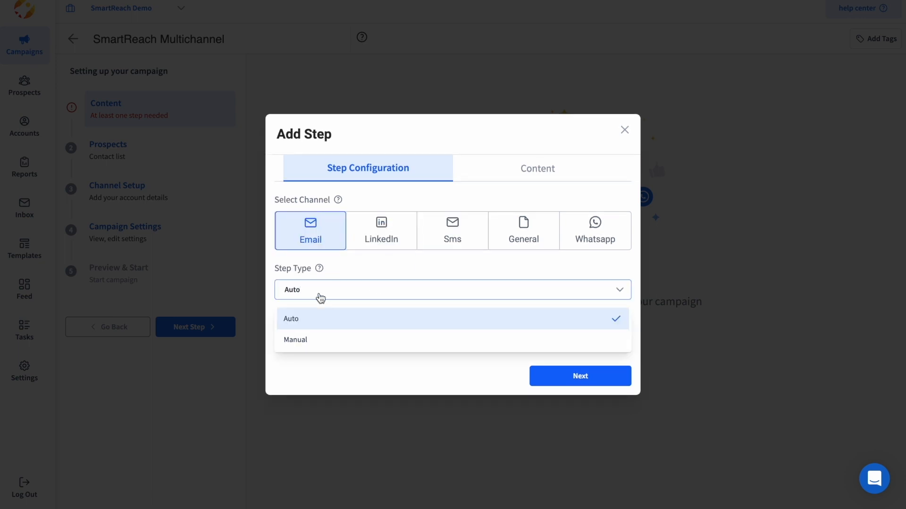
left_click(315, 321)
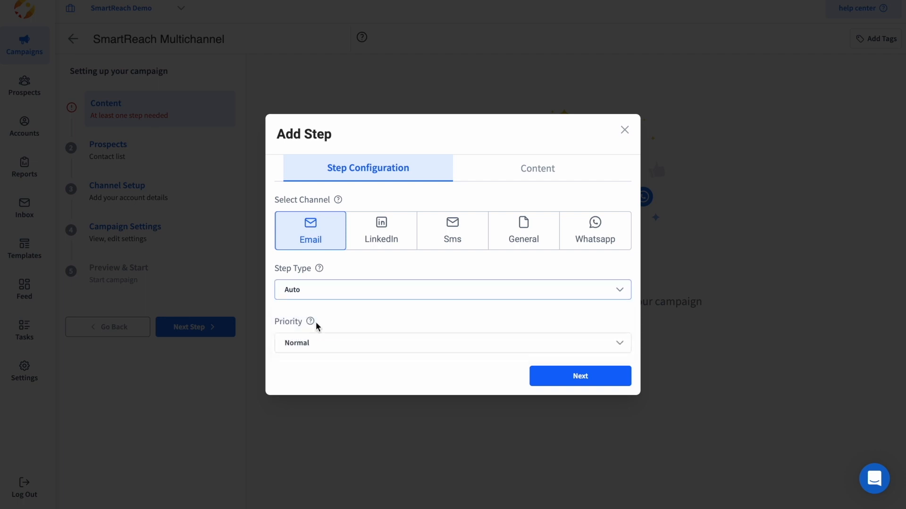
left_click(323, 349)
left_click(322, 400)
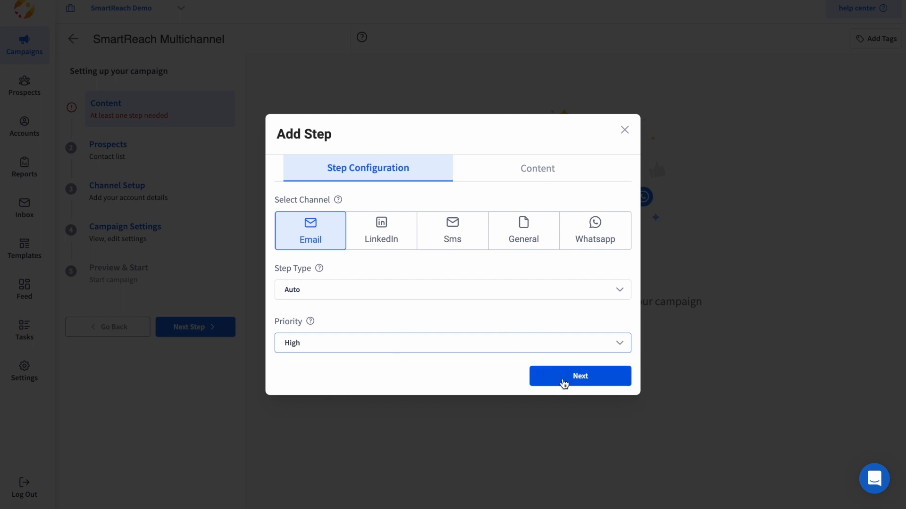
left_click(573, 377)
Write the email body 'Multi Channel email step', save the step, and begin another.
left_click(247, 218)
type("Email Step")
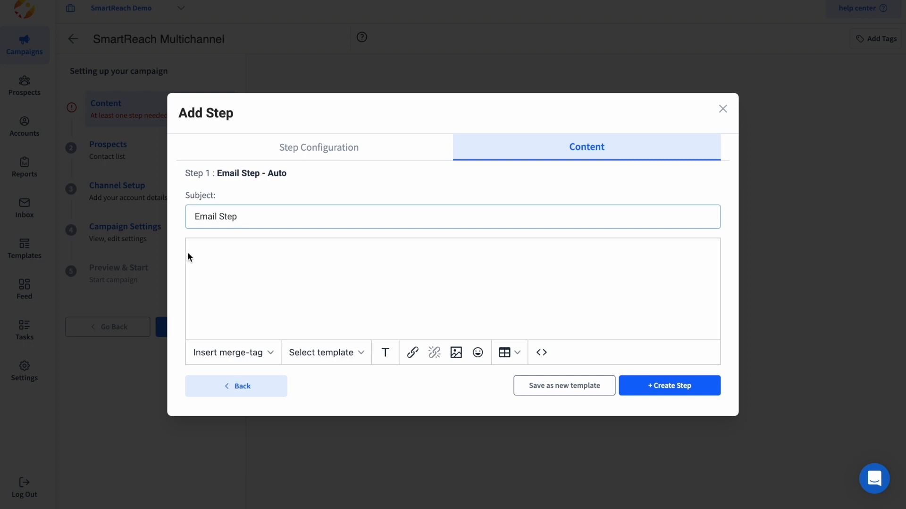
left_click(198, 254)
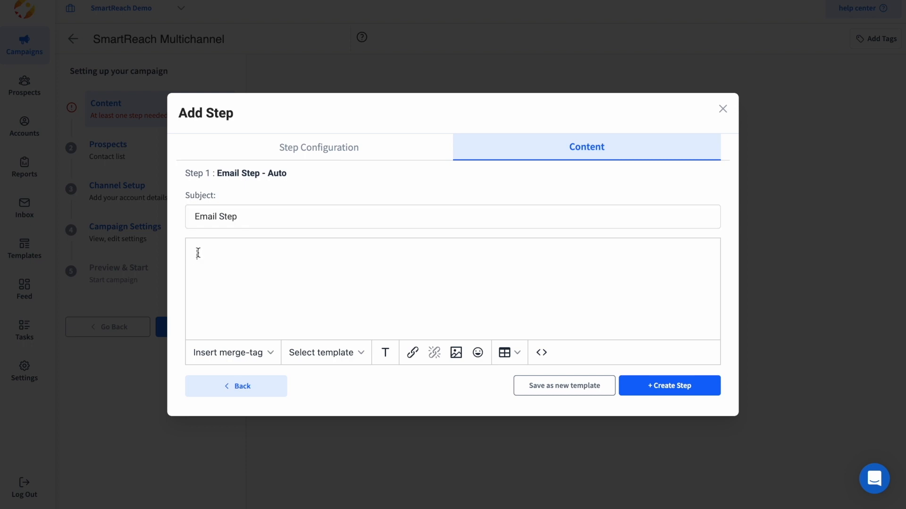
type("Multi Channel email step")
left_click(697, 390)
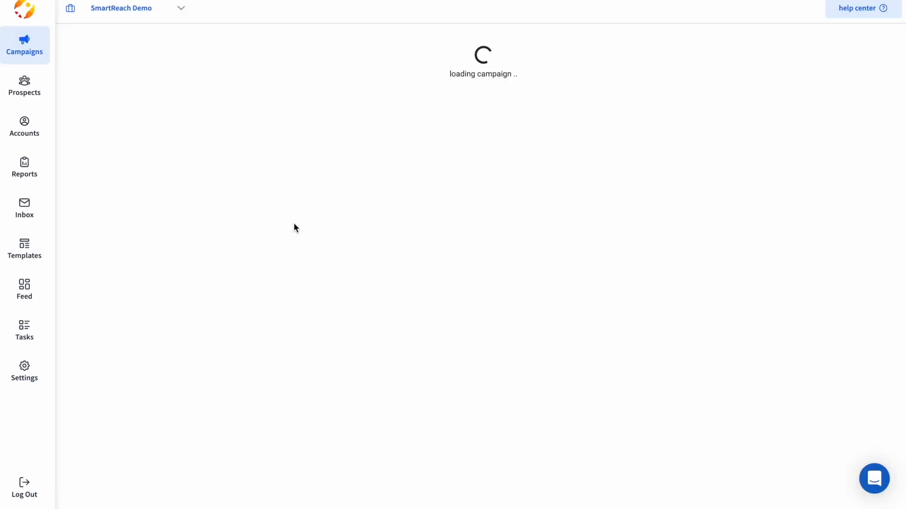
left_click(325, 198)
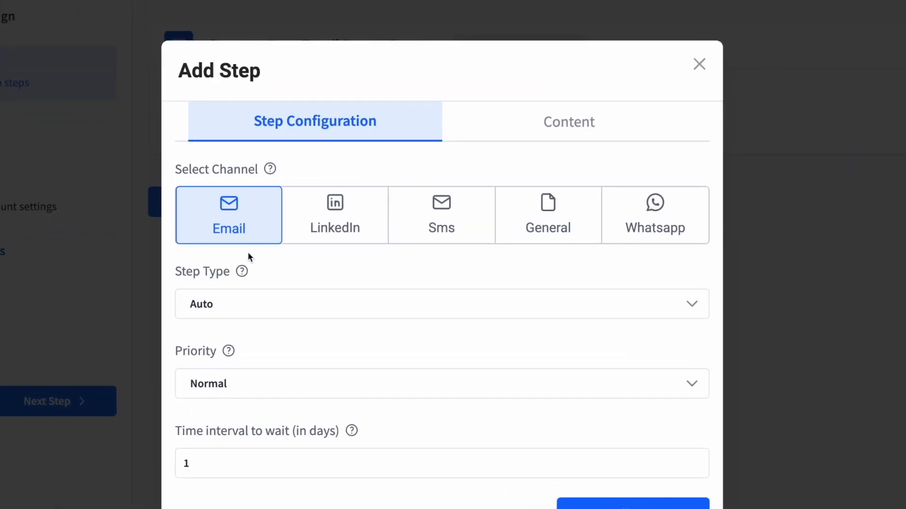
Add a Day 2 LinkedIn View Profile step with the note 'View profile task'.
left_click(381, 212)
left_click(442, 224)
left_click(557, 259)
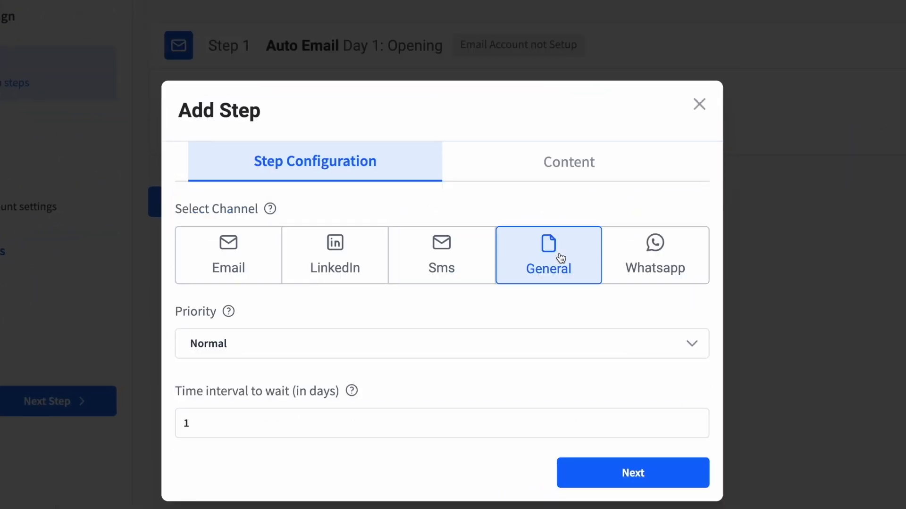
left_click(654, 261)
left_click(266, 271)
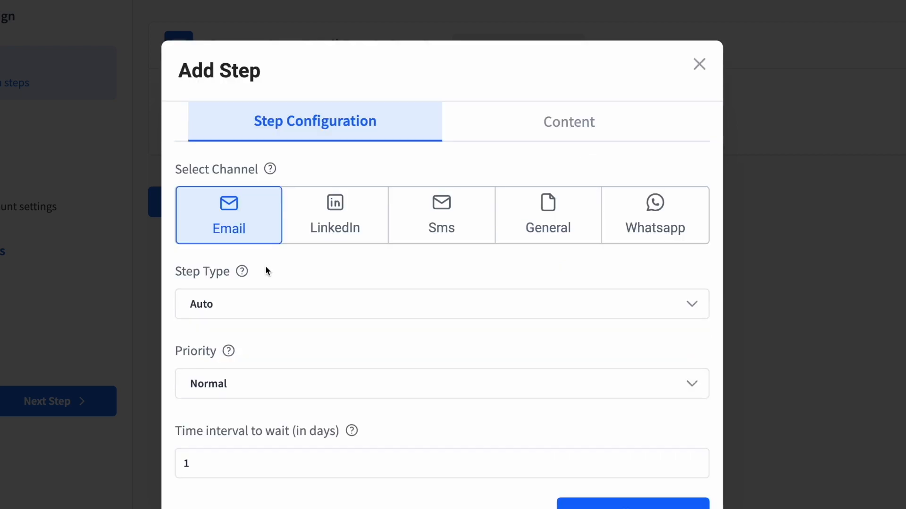
left_click(336, 225)
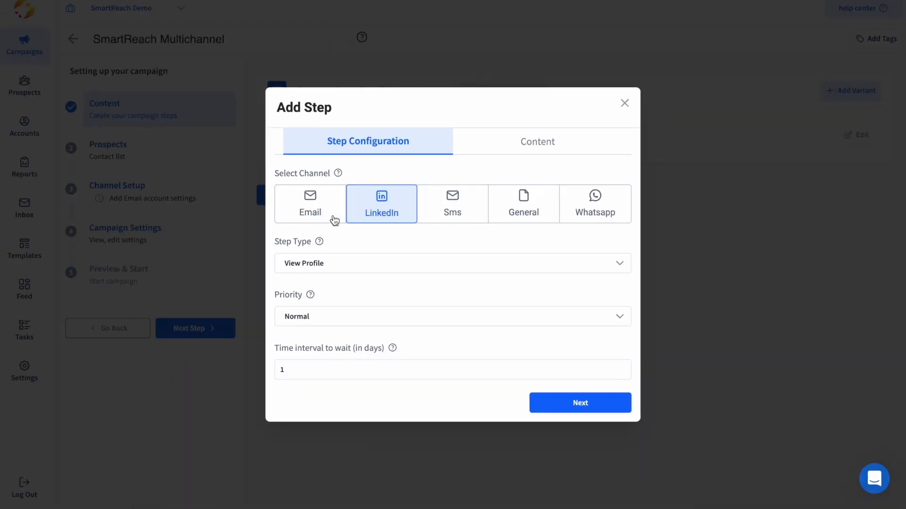
left_click(336, 265)
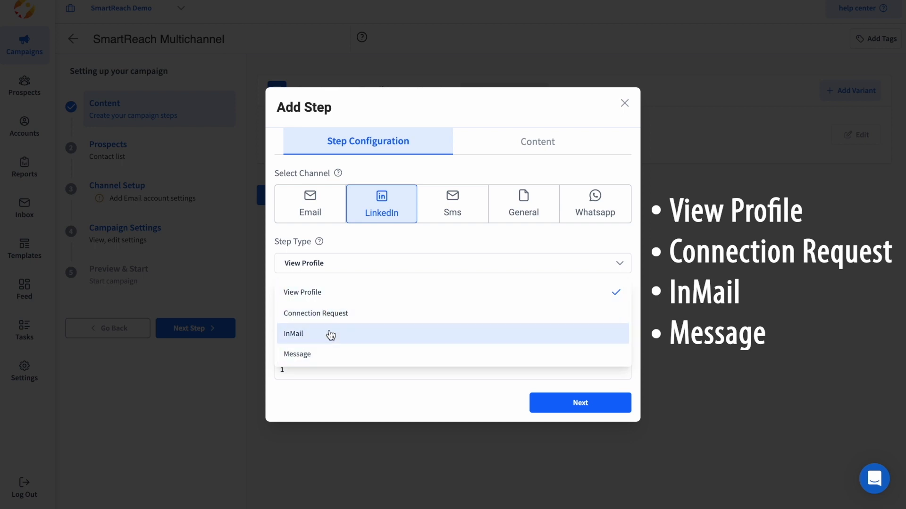
left_click(329, 292)
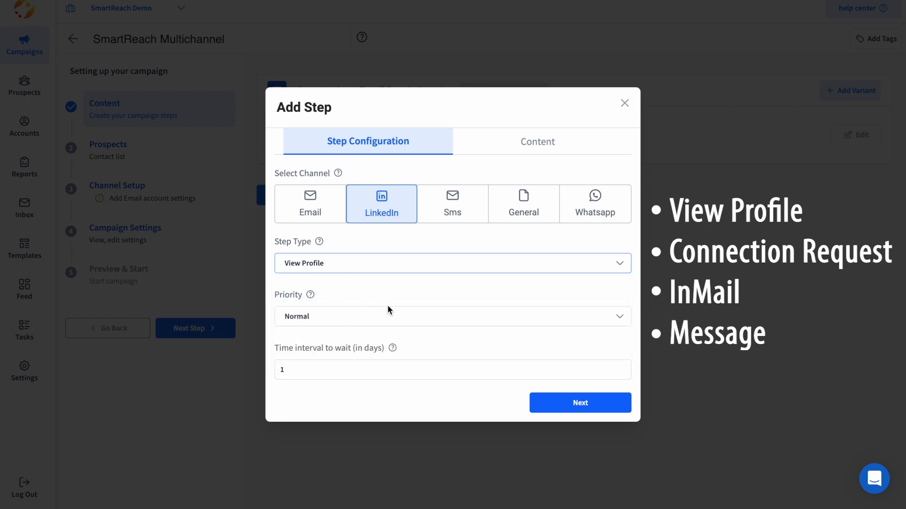
left_click(577, 402)
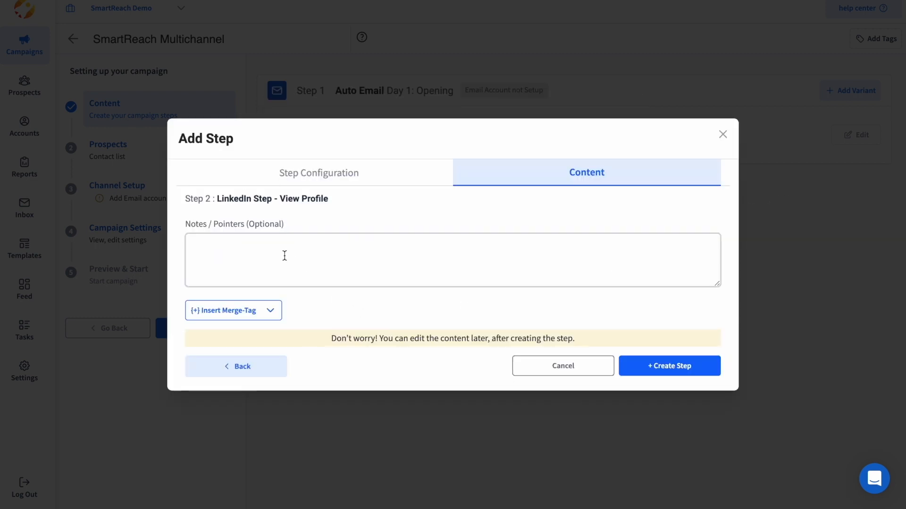
type("View profile ta")
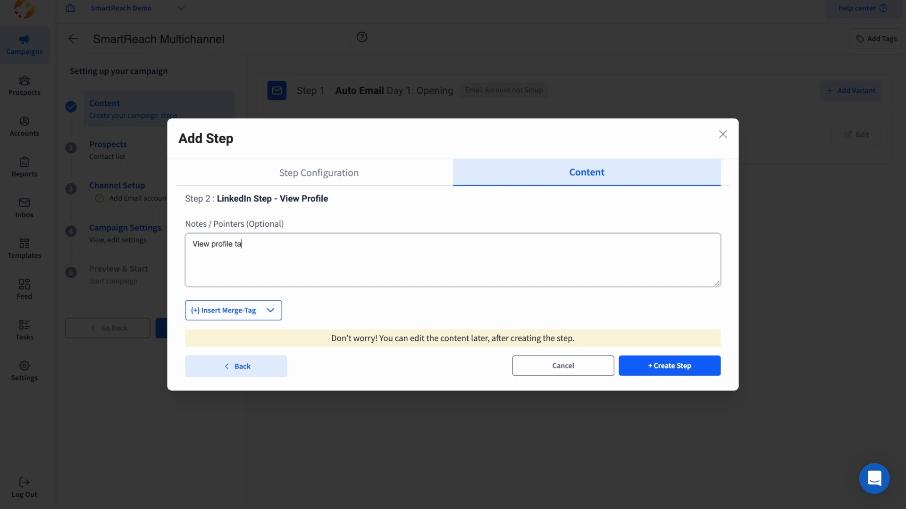
left_click(641, 367)
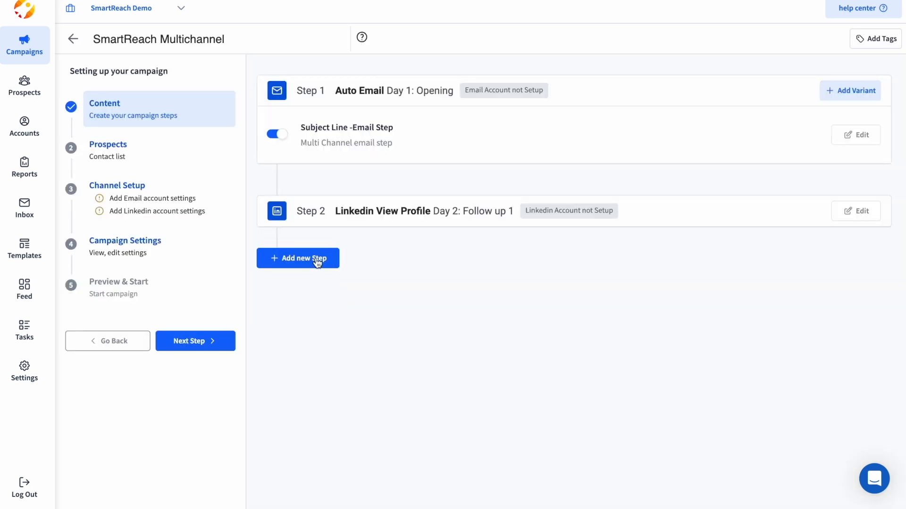
Add a new Whatsapp step with Critical priority and a 3-day interval.
left_click(316, 261)
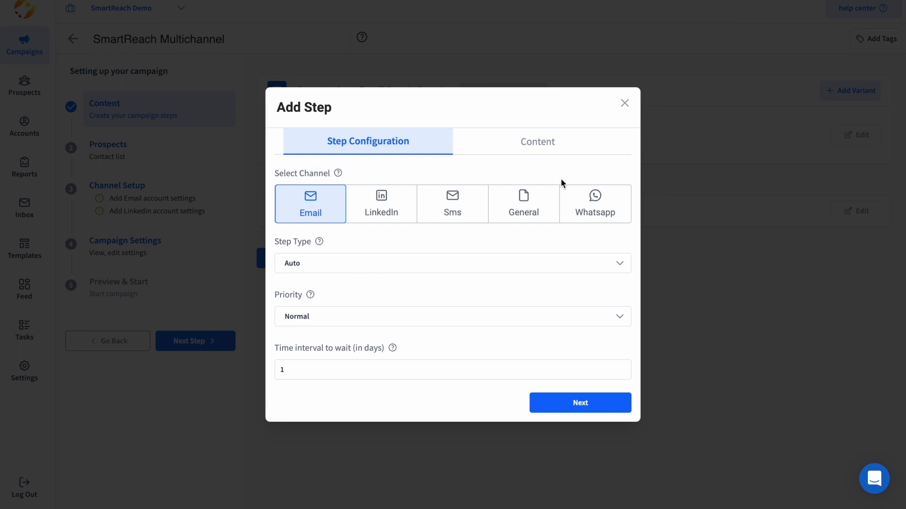
left_click(595, 207)
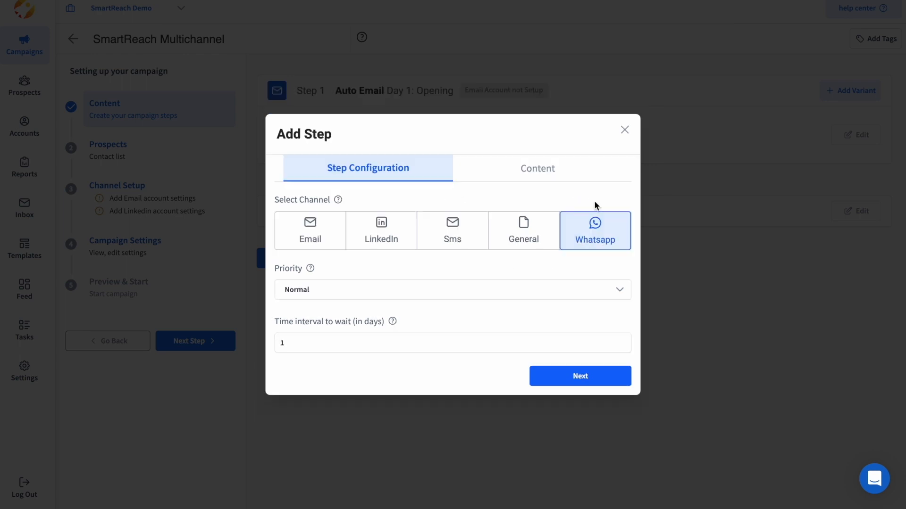
left_click(354, 289)
left_click(326, 319)
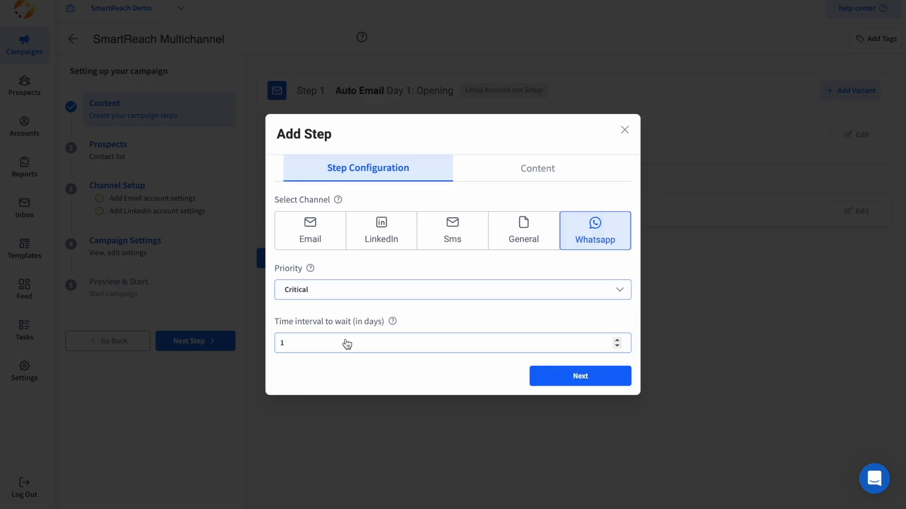
left_click(619, 341)
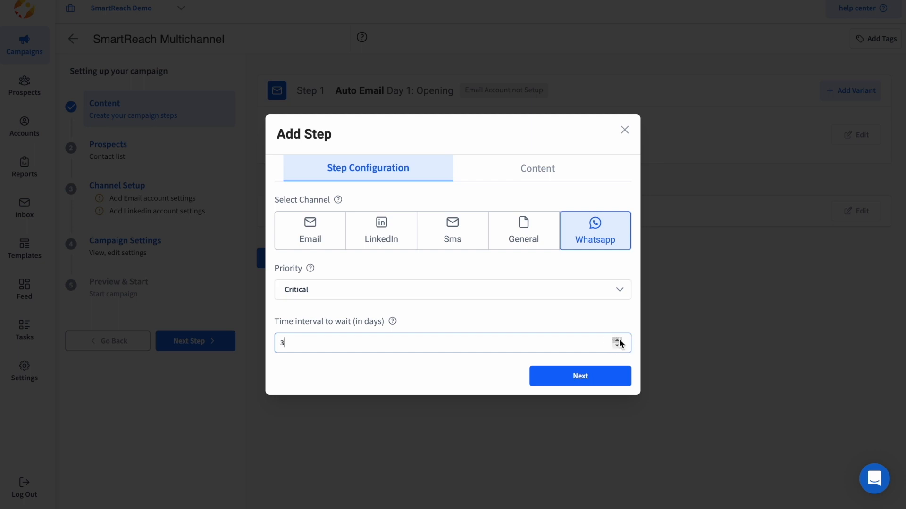
left_click(598, 379)
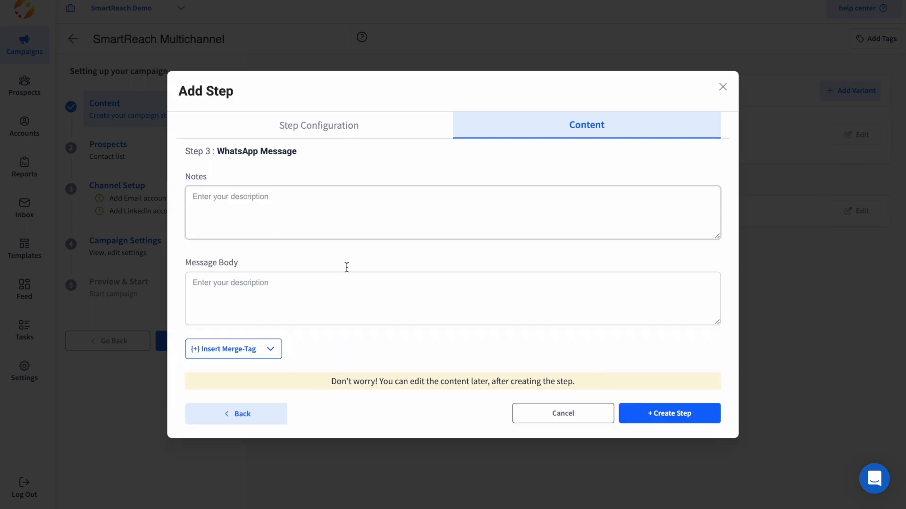
Write notes and the message 'Hi there, doing an outreach via whatsapp {{sender_name}}', then create the step.
left_click(228, 205)
type("Whatsapp step")
left_click(216, 300)
type("Hi there, doing an outreach via whatsapp")
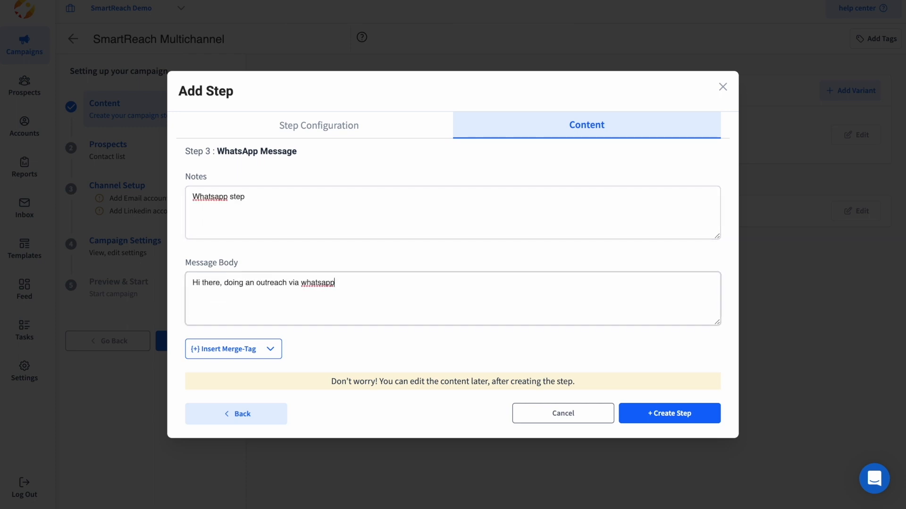
left_click(227, 350)
scroll(238, 472, "down", 6)
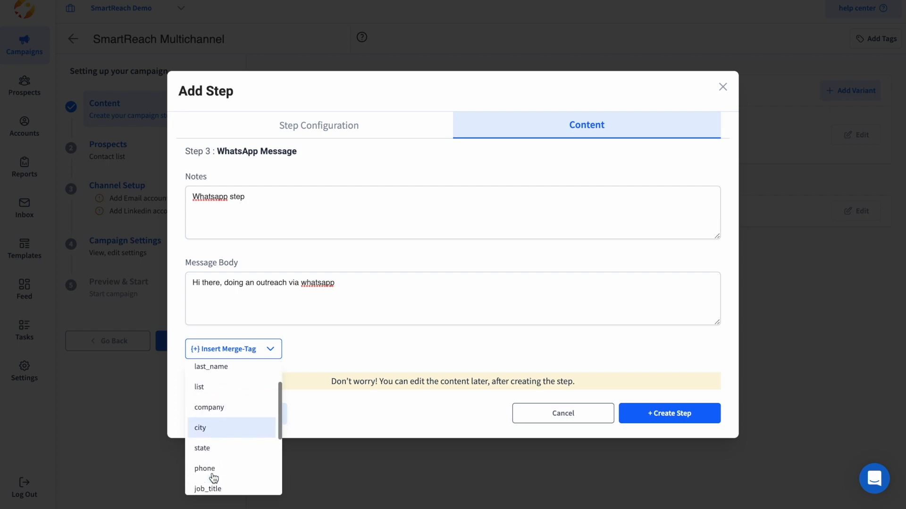
left_click(222, 447)
left_click(678, 413)
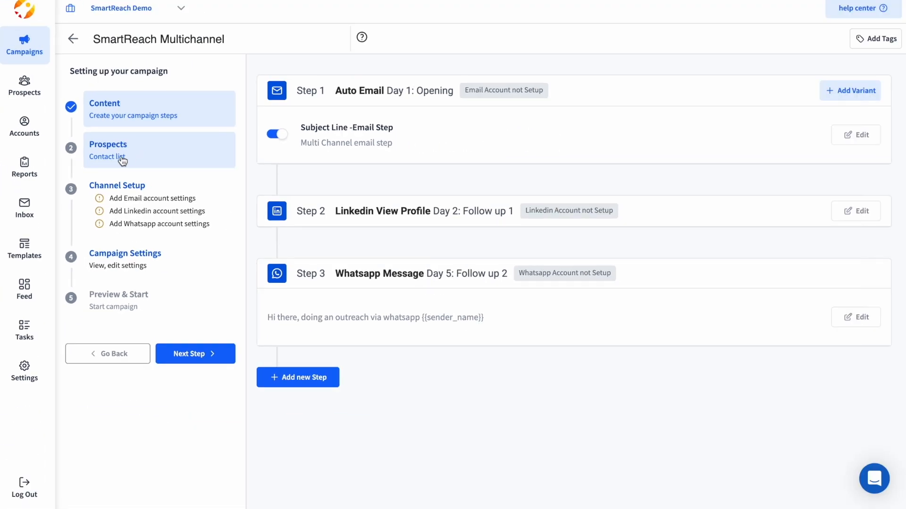
In Channel Setup, use the support account for email sending and replies, and save.
left_click(122, 159)
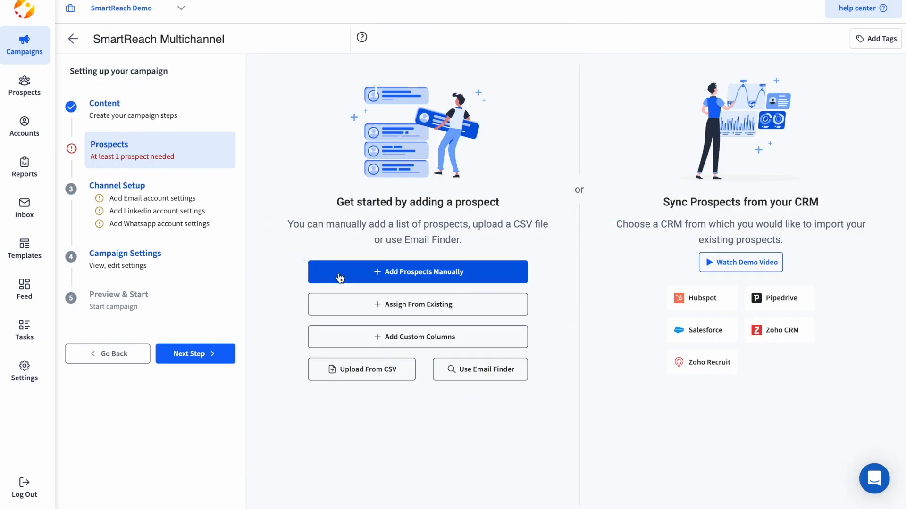
left_click(130, 219)
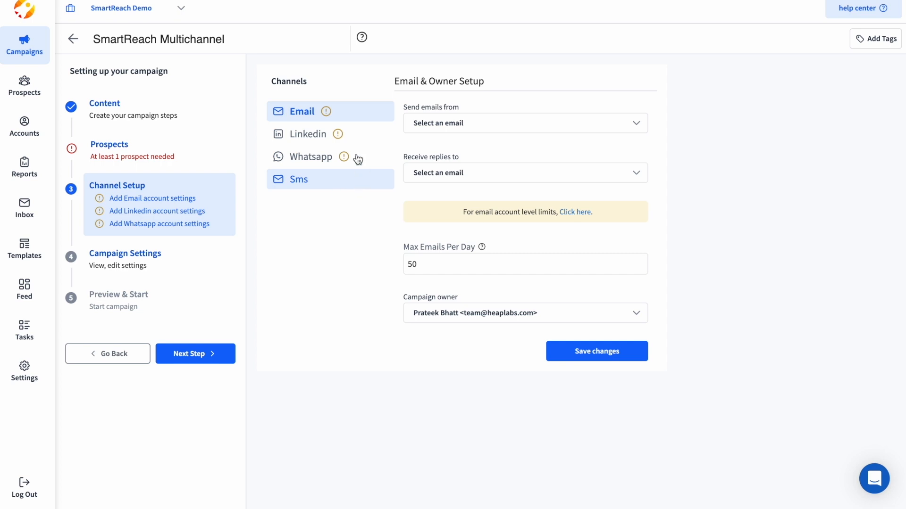
left_click(448, 125)
left_click(465, 169)
left_click(469, 171)
left_click(467, 216)
left_click(592, 350)
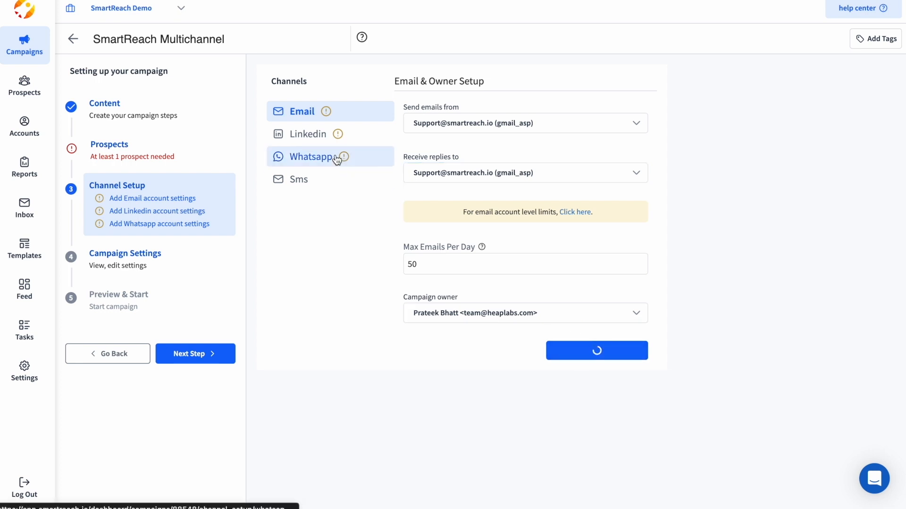
Select the connected LinkedIn account for the LinkedIn channel and save it.
left_click(304, 144)
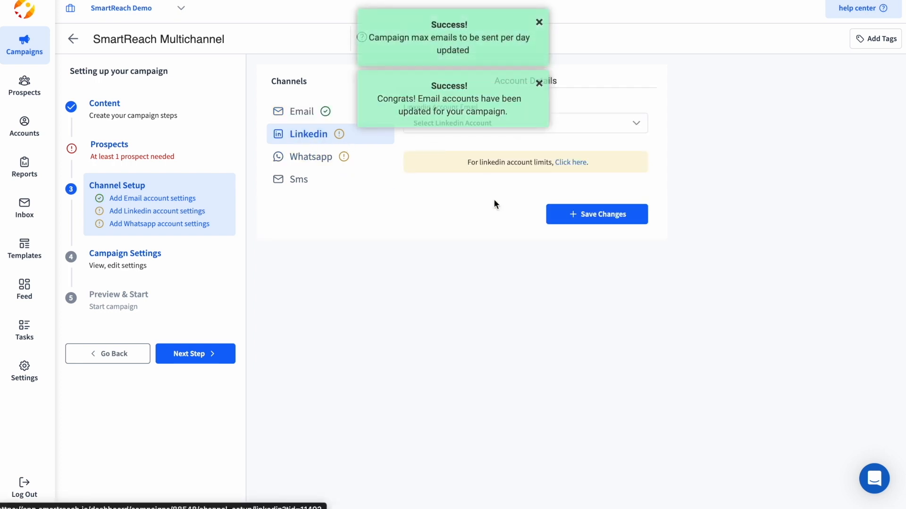
left_click(540, 85)
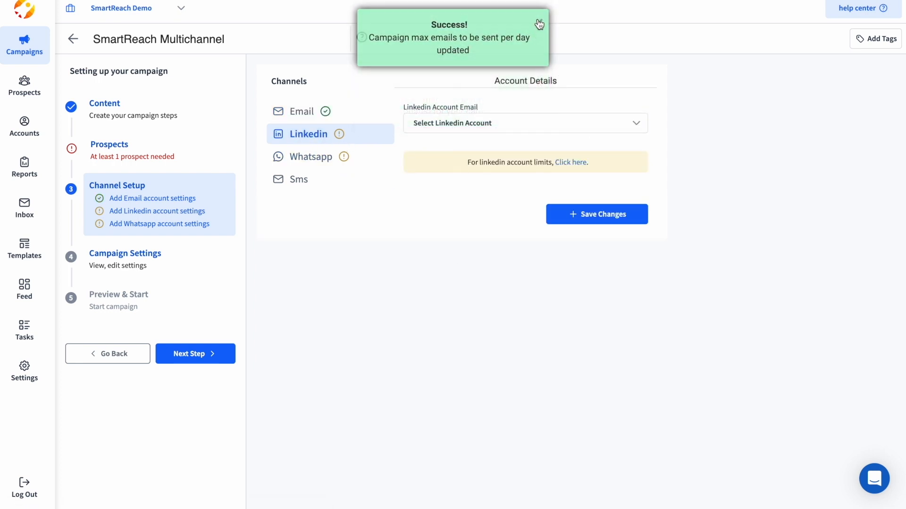
left_click(499, 121)
left_click(496, 183)
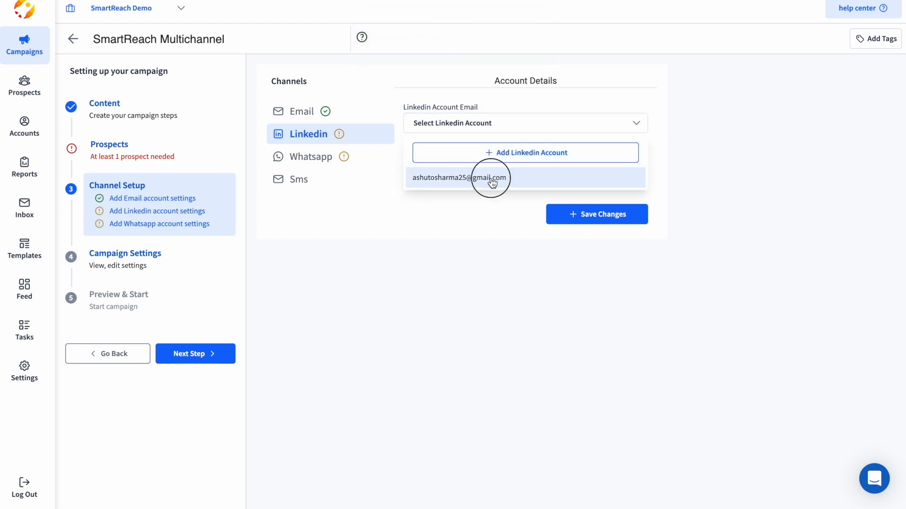
left_click(604, 222)
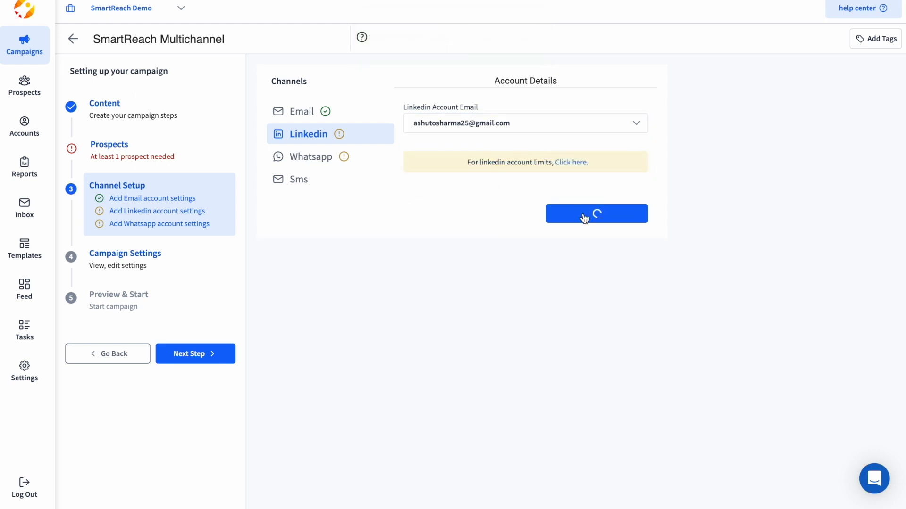
left_click(324, 160)
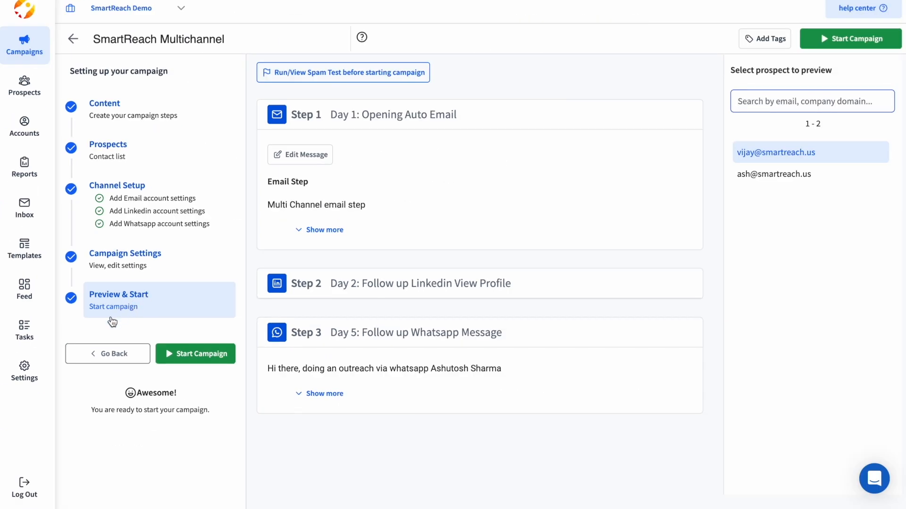
Preview the campaign for the second prospect, expanding the Step 3 WhatsApp and Step 1 email messages.
left_click(791, 174)
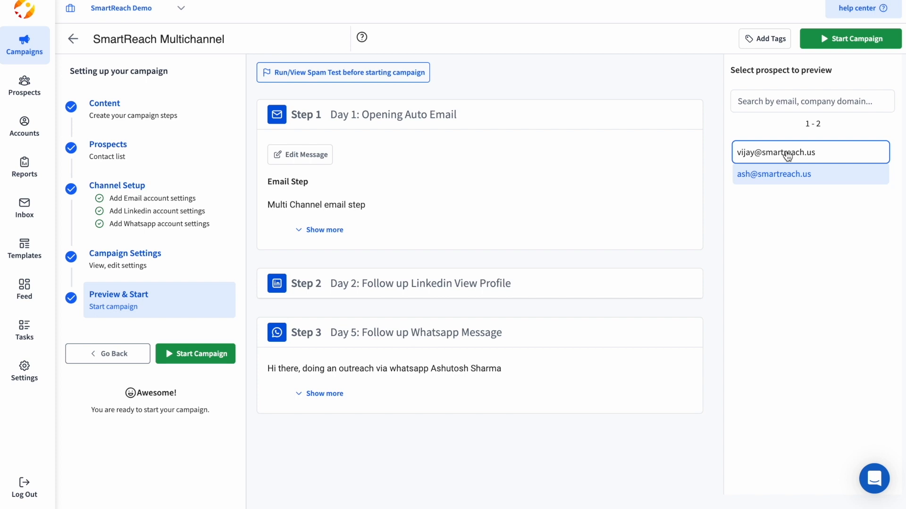
left_click(326, 393)
left_click(319, 420)
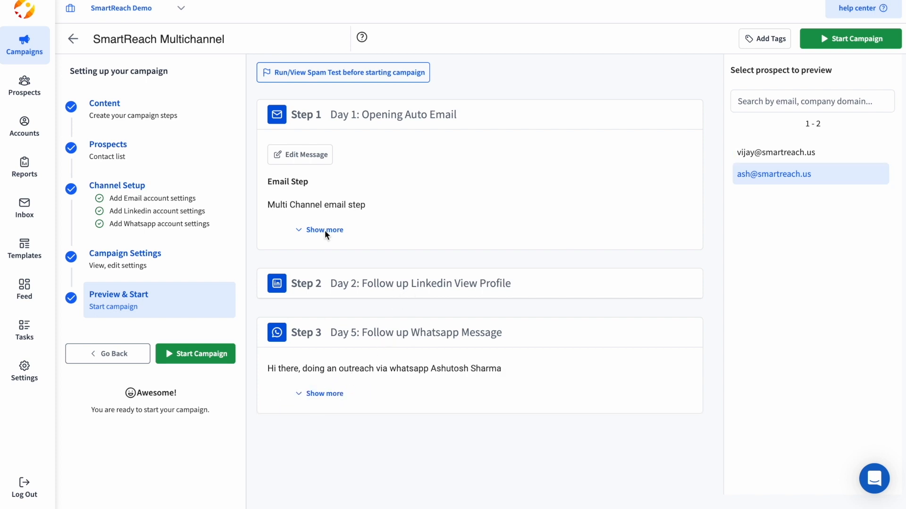
left_click(333, 227)
left_click(333, 228)
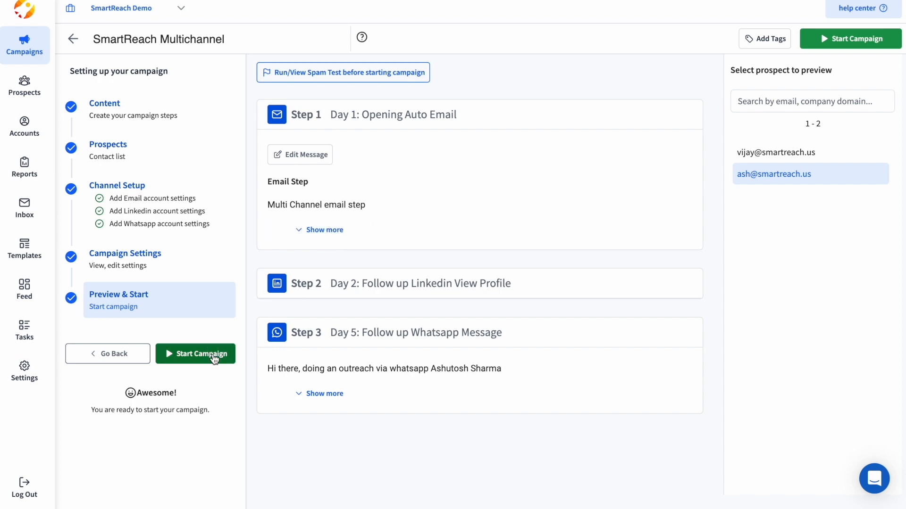
Start the campaign now on Soft-Start.
left_click(187, 356)
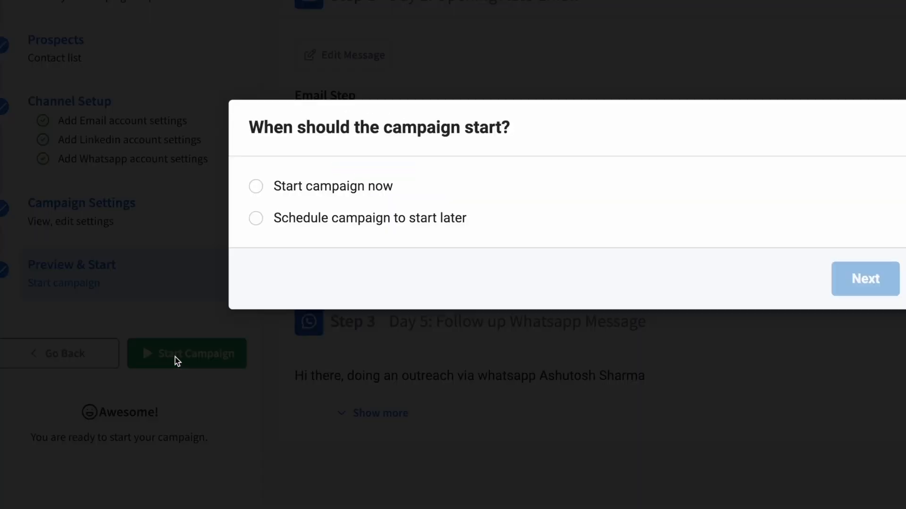
left_click(318, 187)
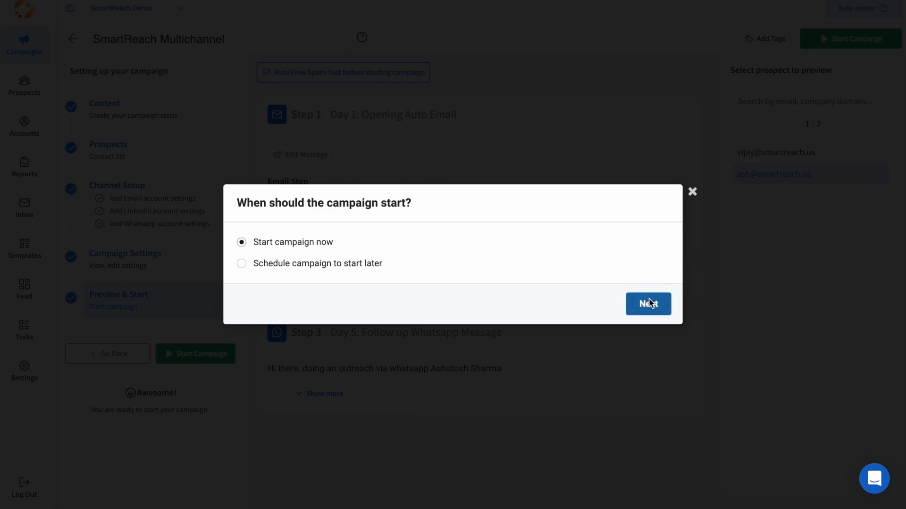
left_click(649, 304)
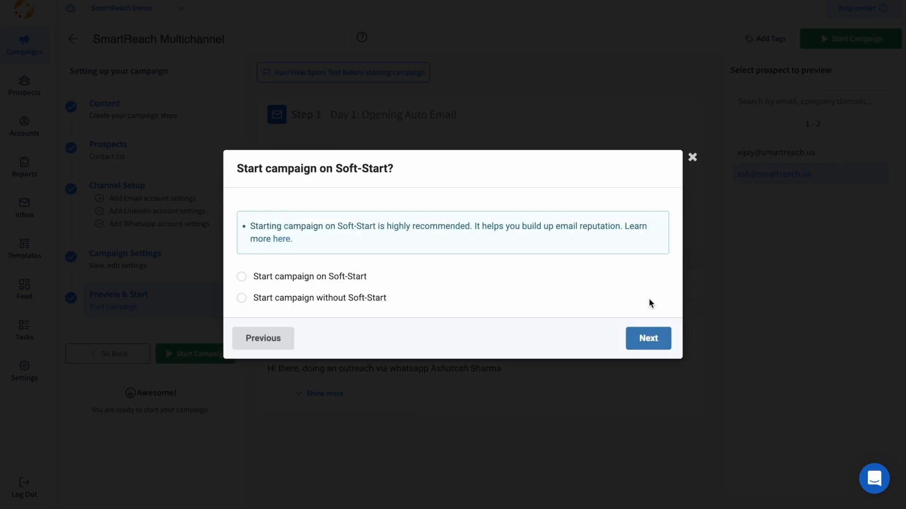
left_click(338, 276)
left_click(650, 363)
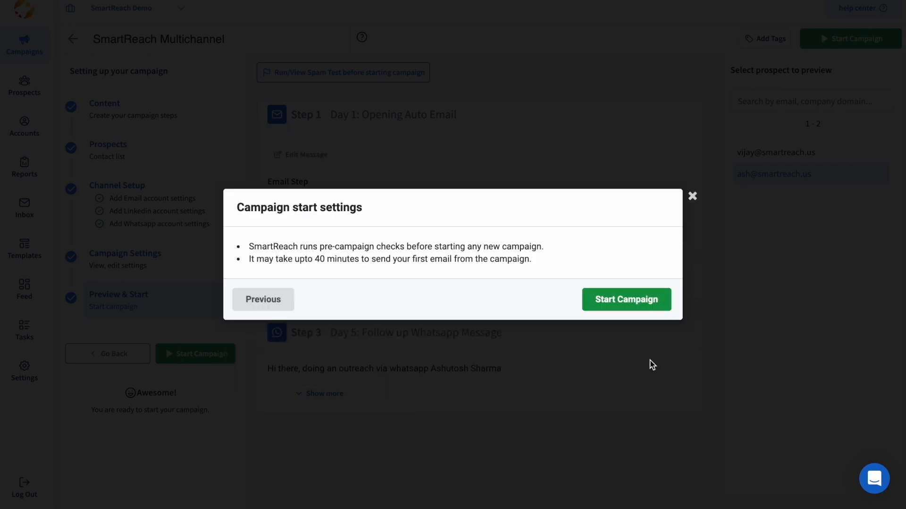
left_click(630, 307)
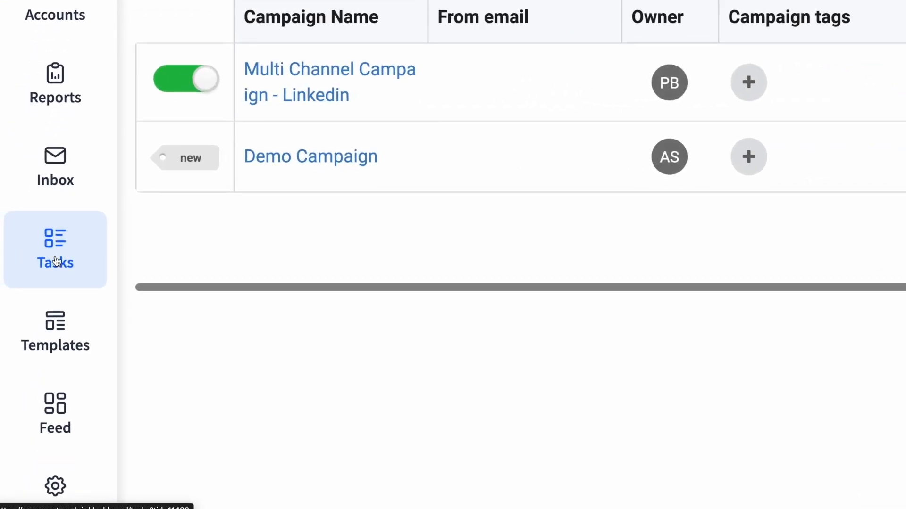
Review the Due and Today task lists on the Tasks page.
left_click(57, 260)
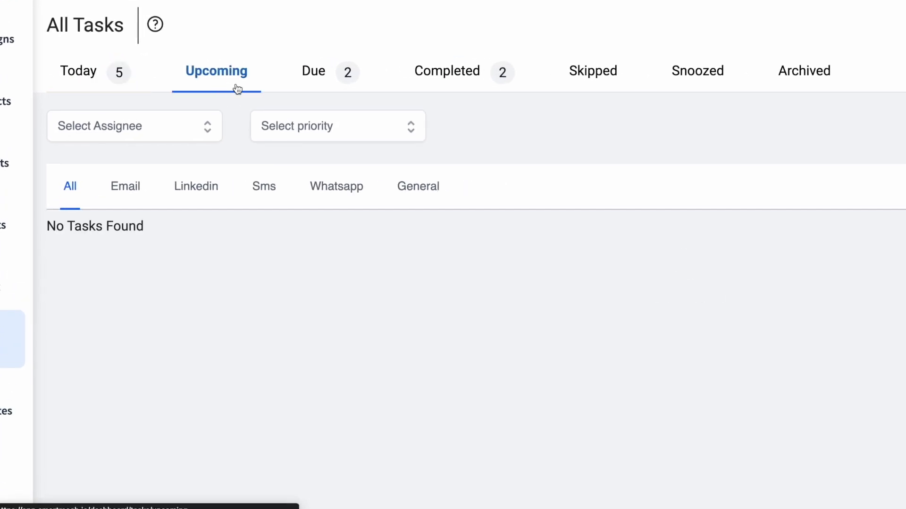
left_click(333, 80)
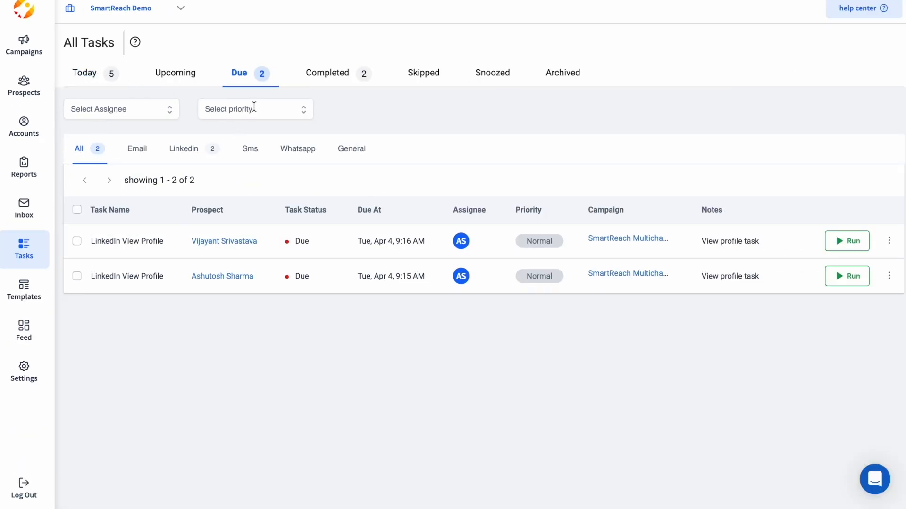
left_click(297, 115)
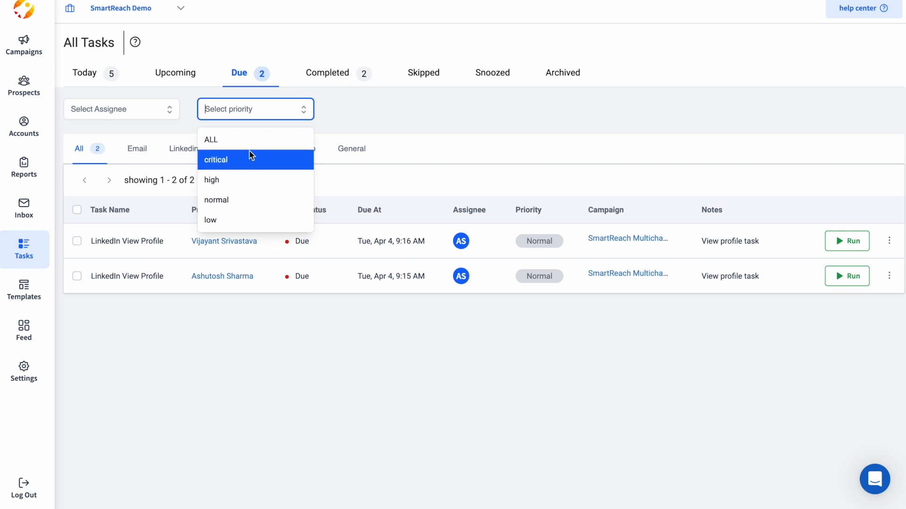
left_click(346, 120)
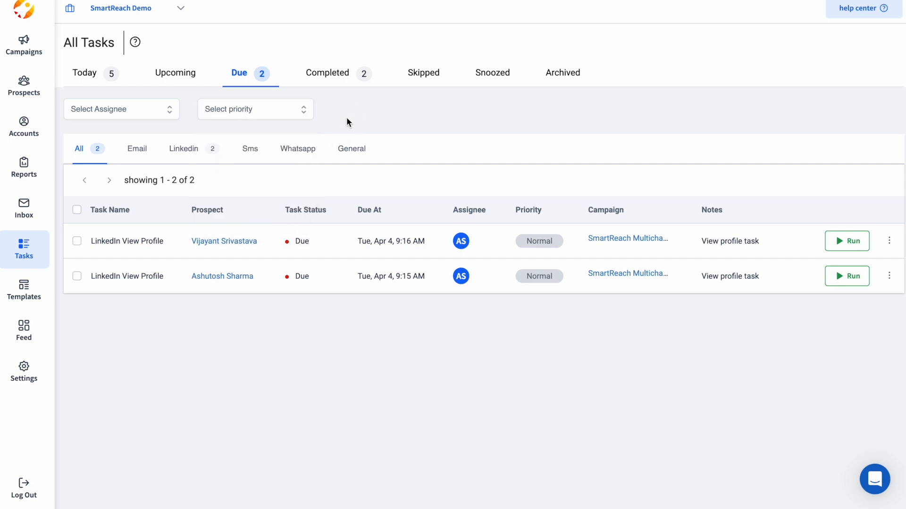
left_click(90, 71)
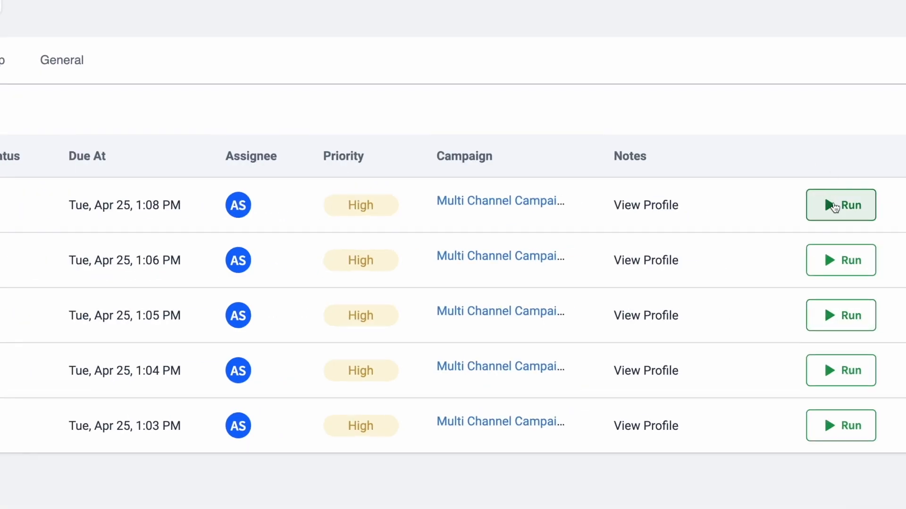
Run a task and install the required Task Manager browser extension via Add to Chrome.
left_click(843, 241)
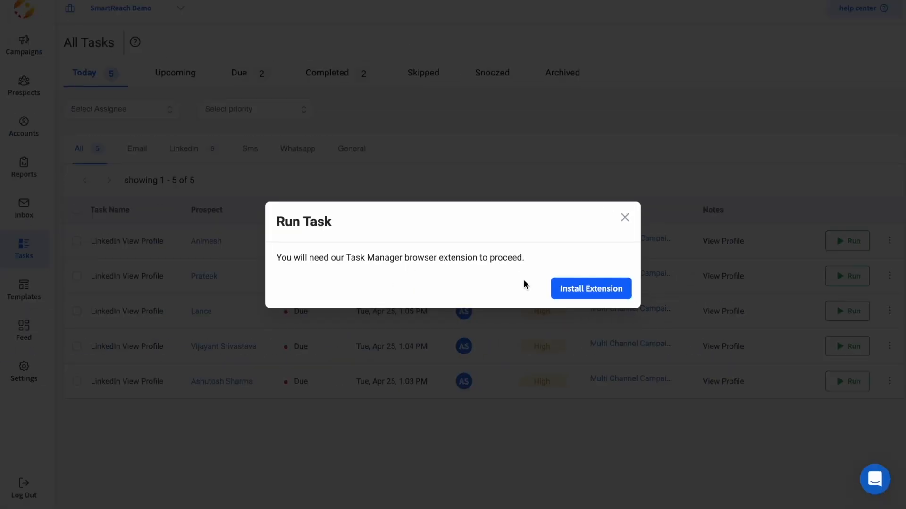
left_click(580, 296)
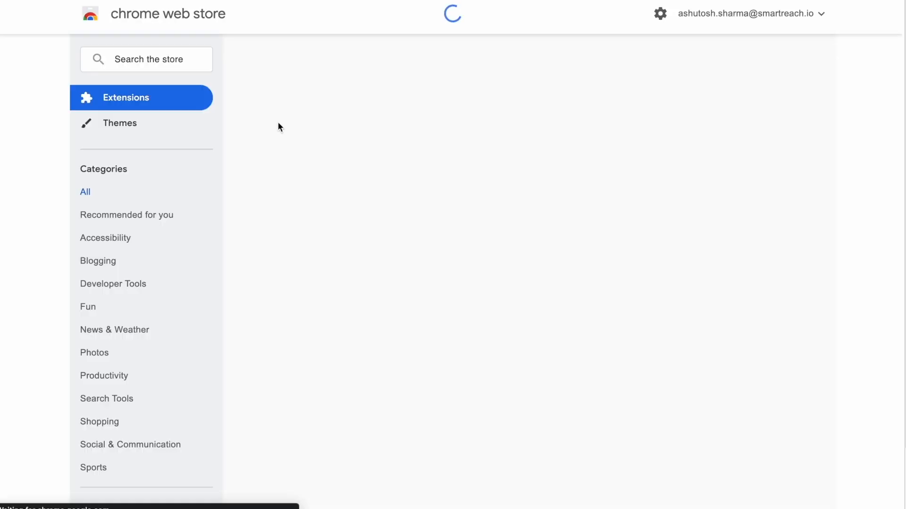
left_click(708, 102)
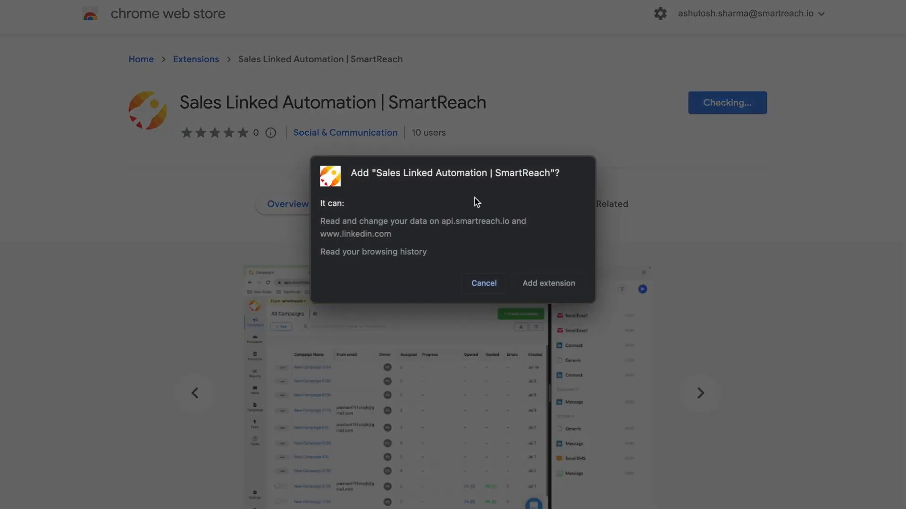
left_click(536, 285)
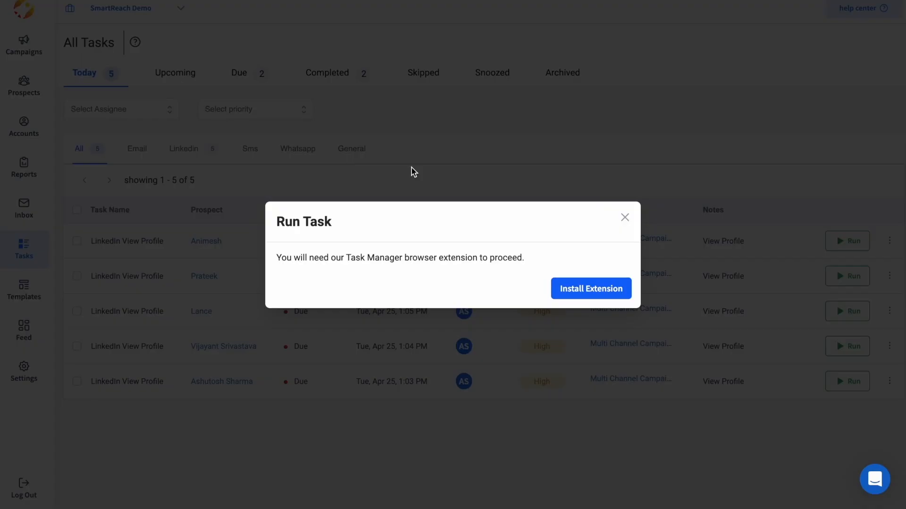
left_click(623, 216)
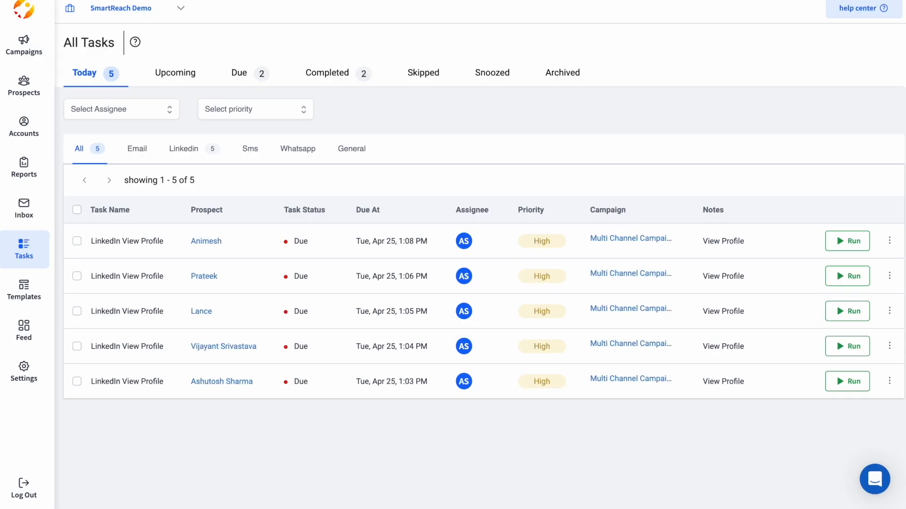
Select three of today's tasks (second, third and last) for a batch run.
left_click(76, 241)
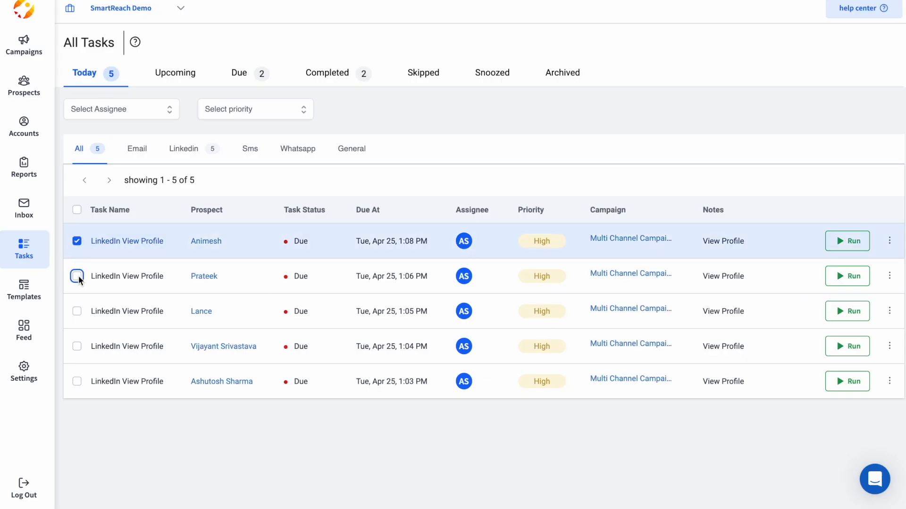
left_click(76, 276)
left_click(77, 312)
left_click(76, 347)
left_click(76, 382)
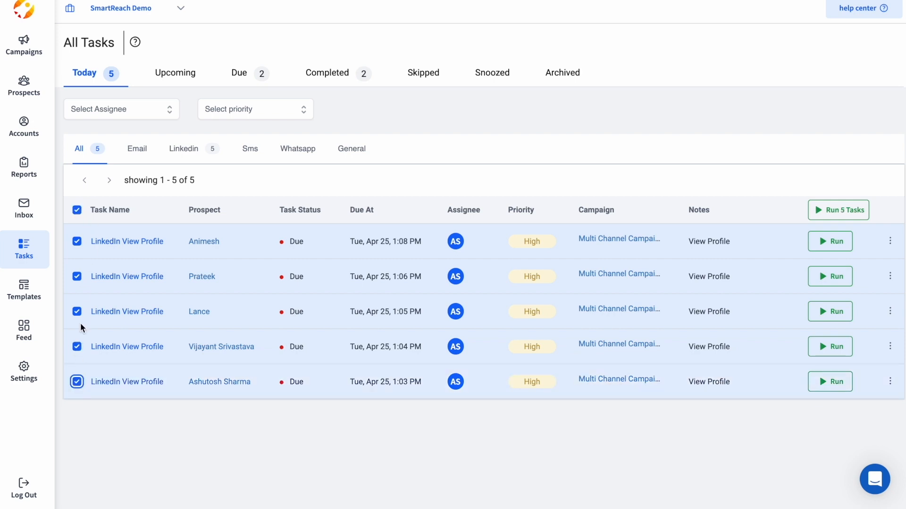
left_click(76, 209)
left_click(77, 381)
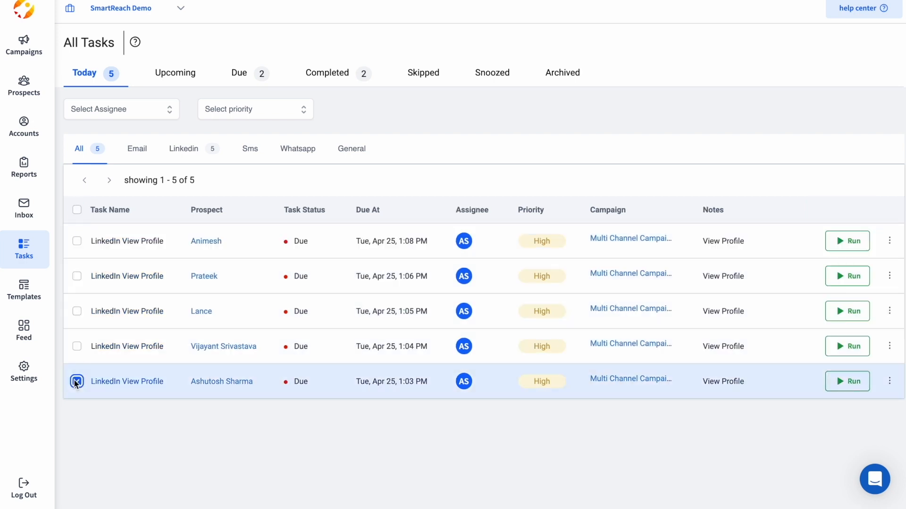
left_click(76, 276)
left_click(76, 311)
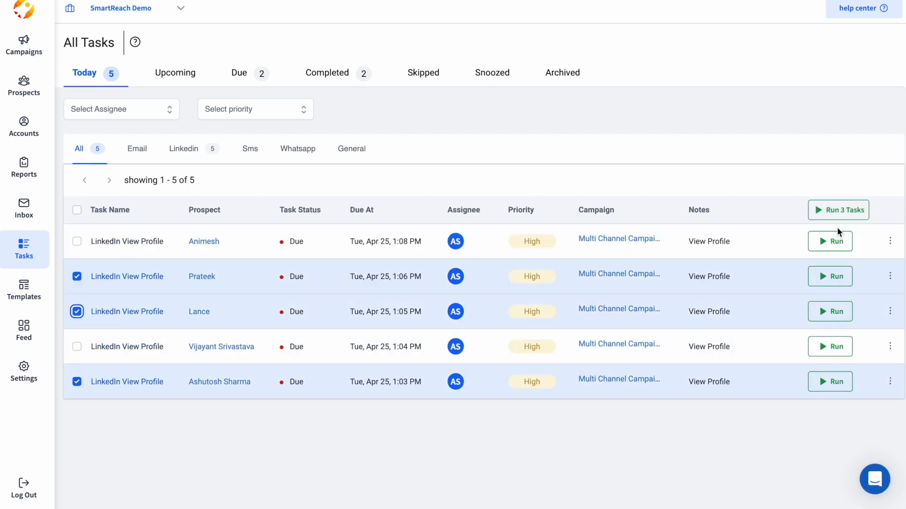
Run the three tasks as the SmartReach Demo team, viewing and completing each profile.
left_click(837, 211)
left_click(698, 262)
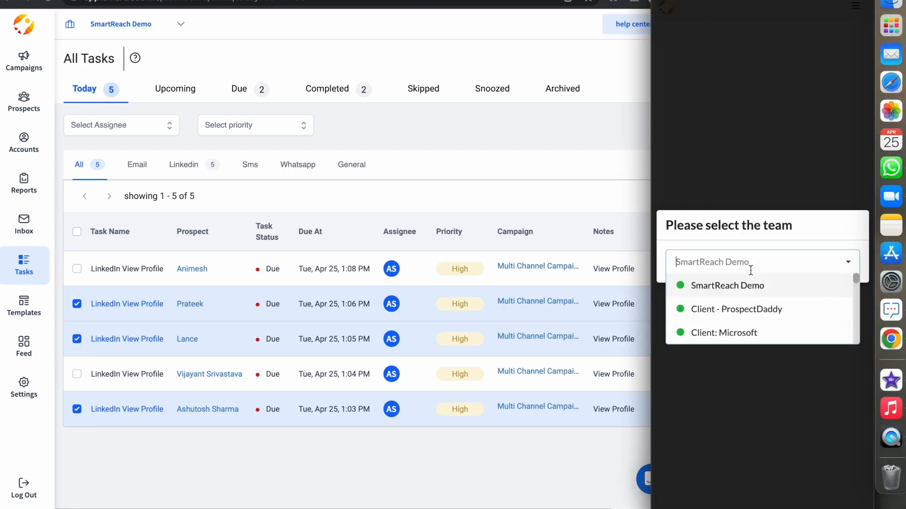
left_click(740, 296)
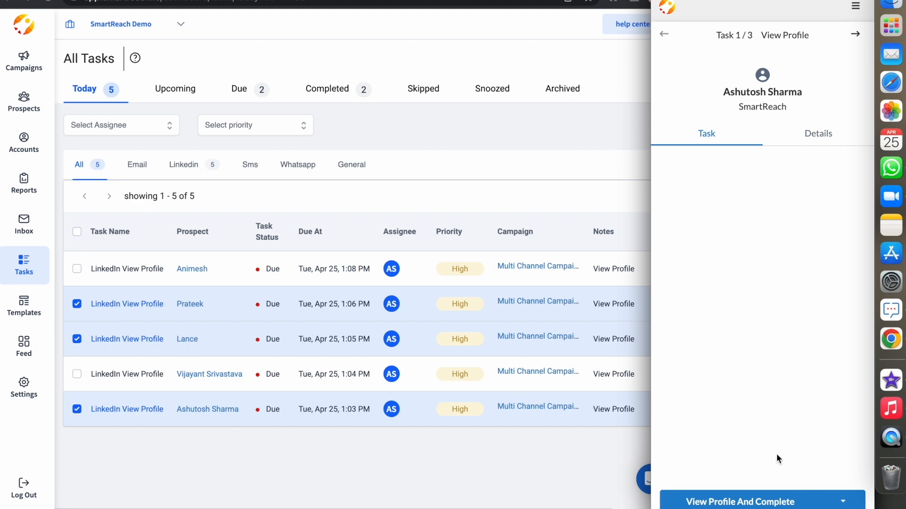
left_click(748, 503)
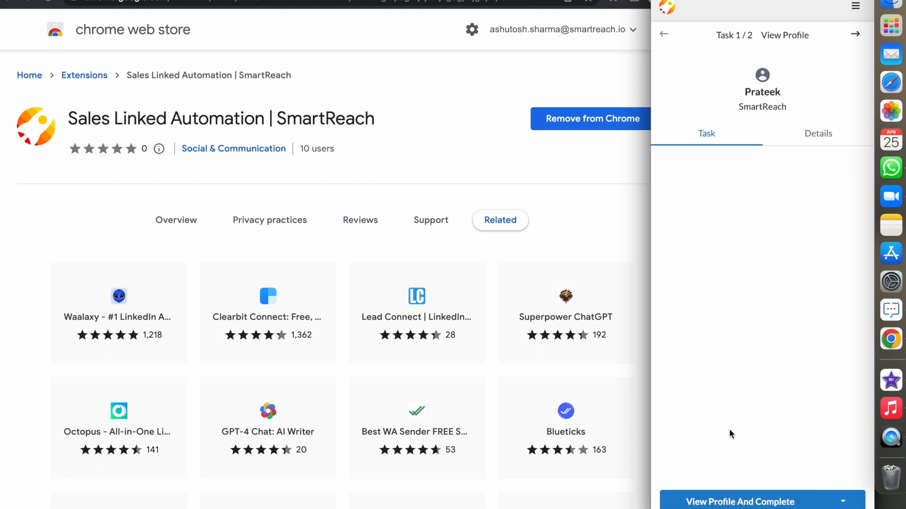
left_click(729, 500)
left_click(729, 493)
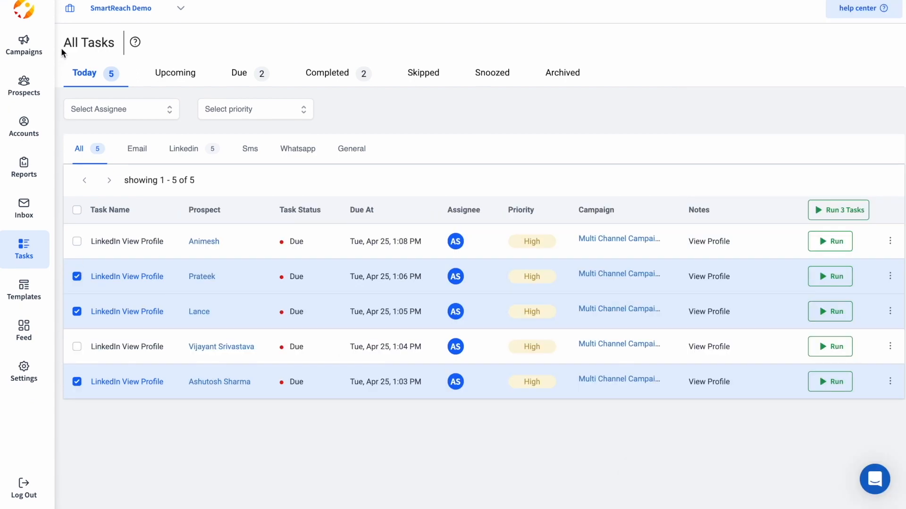
Review Completed tasks filtered by email, LinkedIn, SMS, WhatsApp and general, then all.
left_click(49, 1)
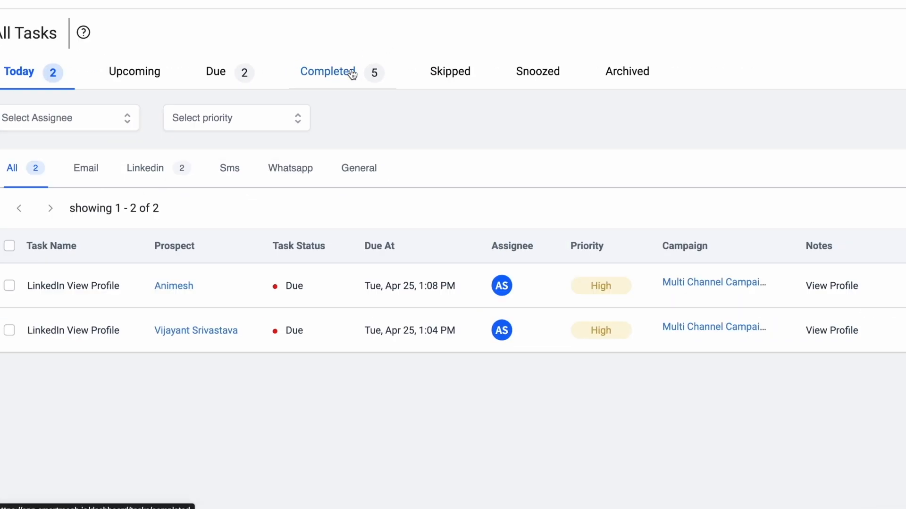
left_click(352, 73)
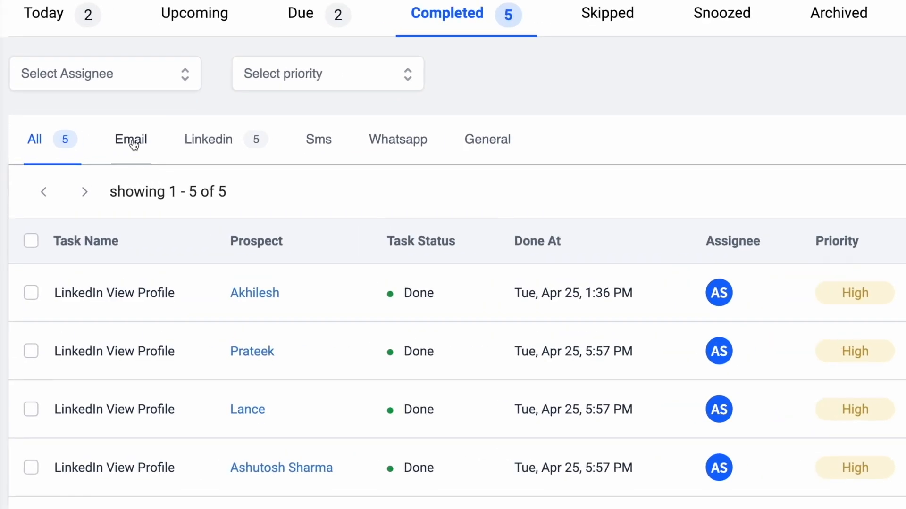
left_click(137, 149)
left_click(199, 146)
left_click(319, 144)
left_click(397, 144)
left_click(475, 150)
left_click(38, 146)
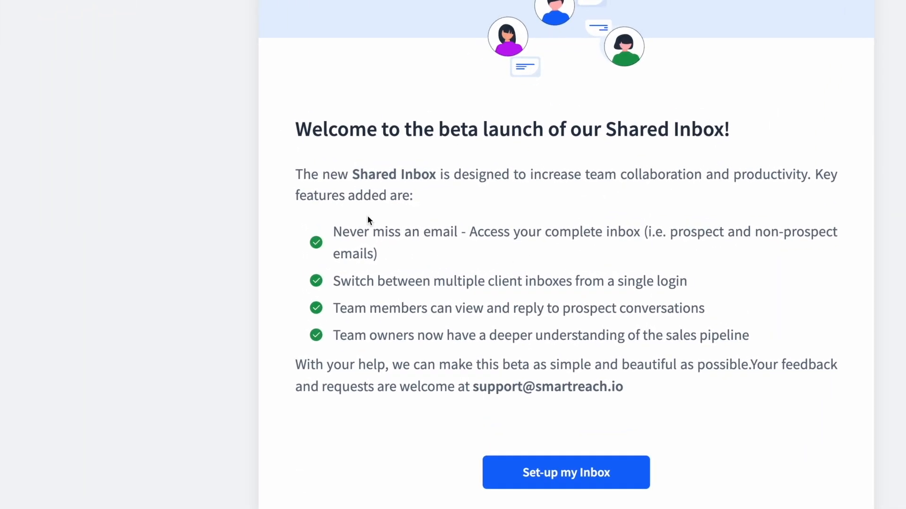
Highlight the Shared Inbox introduction and its multiple client inboxes and never-miss-an-email features.
left_click_drag(289, 174, 400, 198)
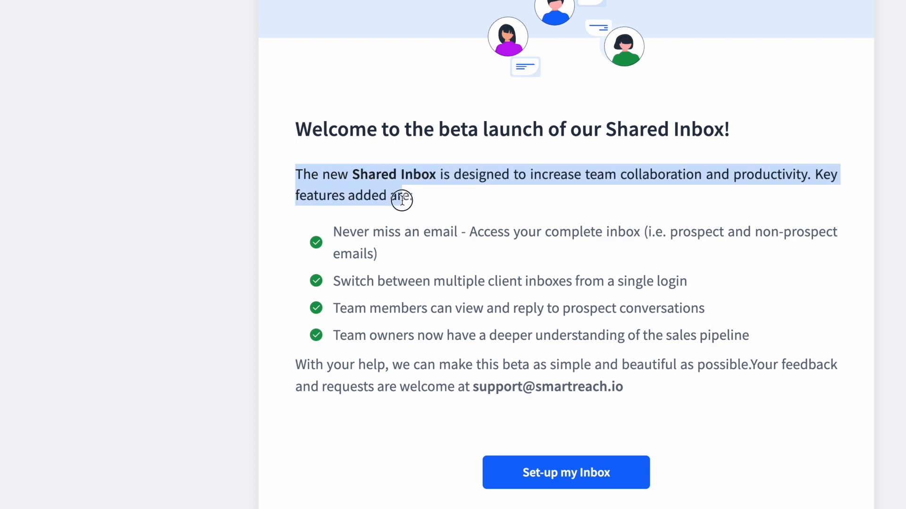
left_click(489, 202)
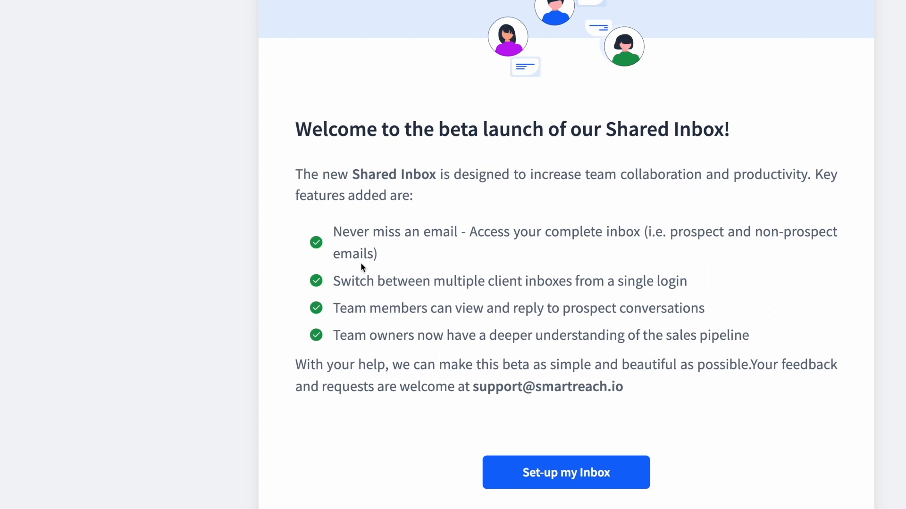
left_click(340, 283)
left_click_drag(340, 283, 686, 283)
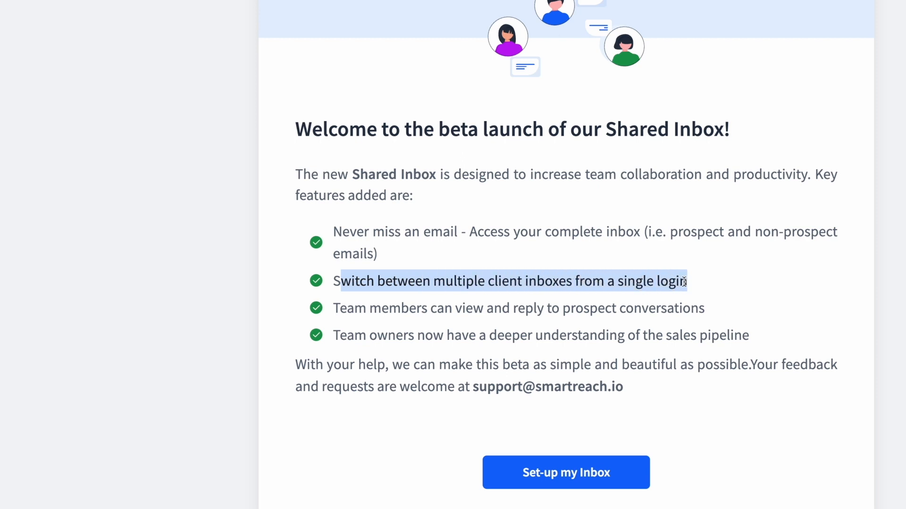
left_click(616, 259)
left_click_drag(330, 231, 457, 231)
left_click(504, 256)
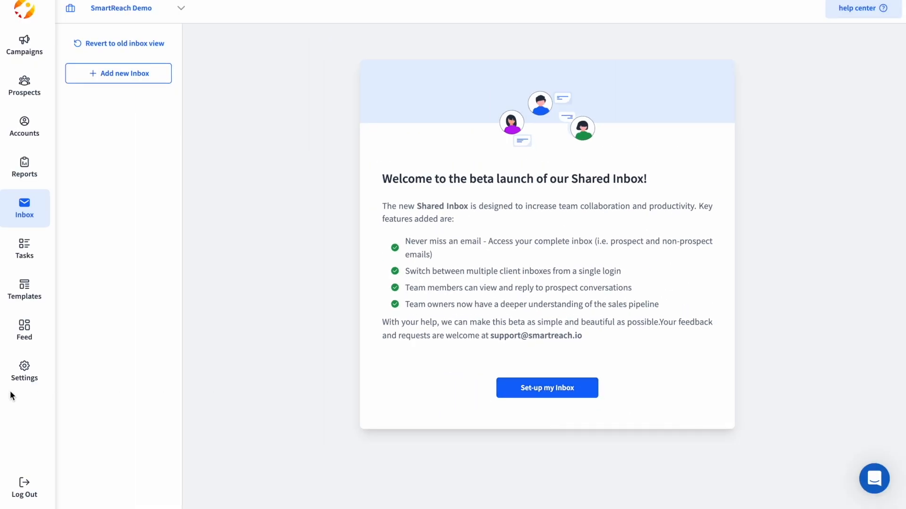
In team settings, start adding a Google Workspace account via app-specific password.
left_click(24, 381)
left_click(97, 347)
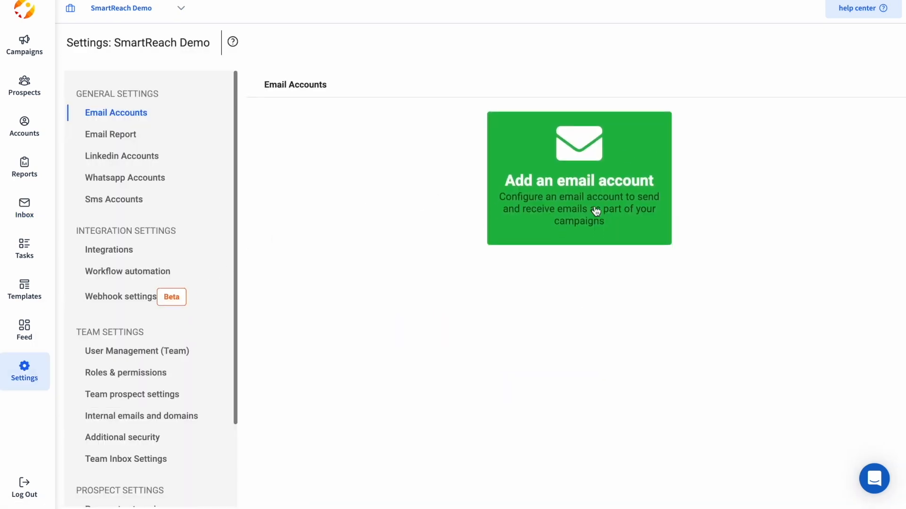
left_click(554, 200)
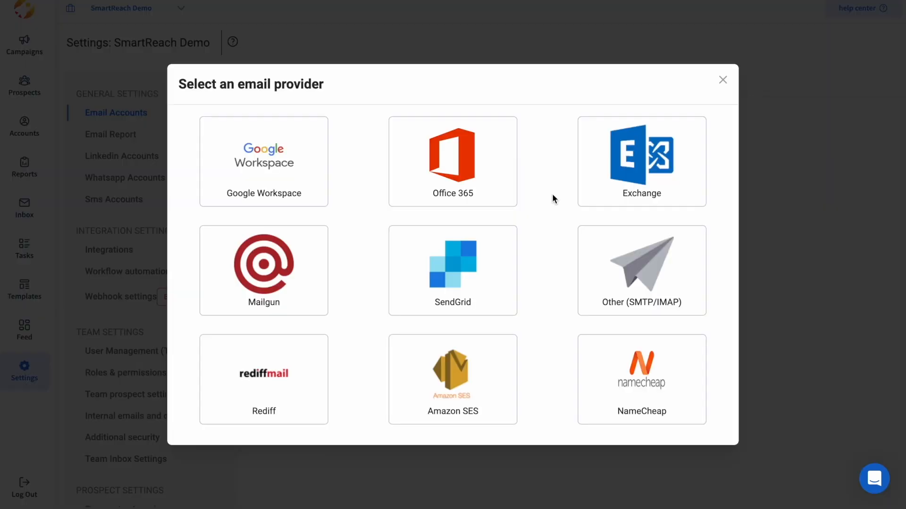
left_click(258, 180)
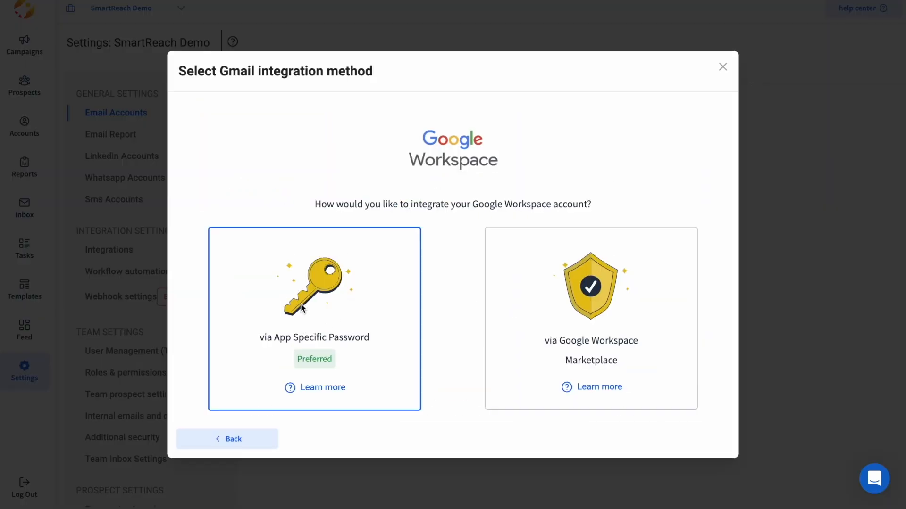
left_click(301, 304)
Enter the support email address and paste the app password, then test the connection.
triple_click(324, 259)
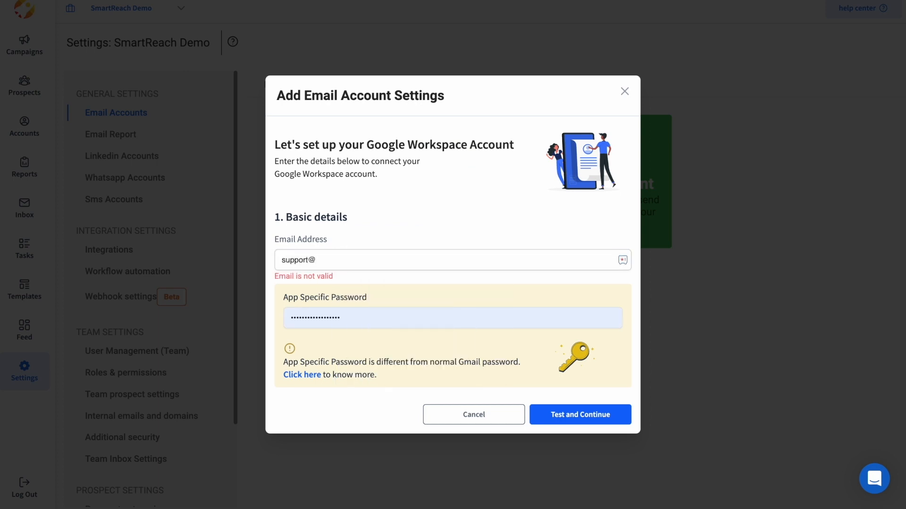
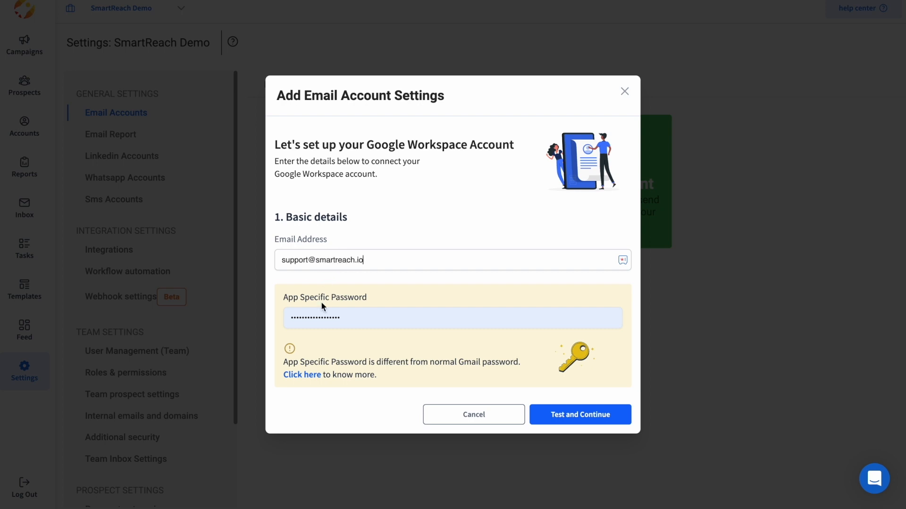
double_click(337, 318)
key("super+v")
left_click(593, 419)
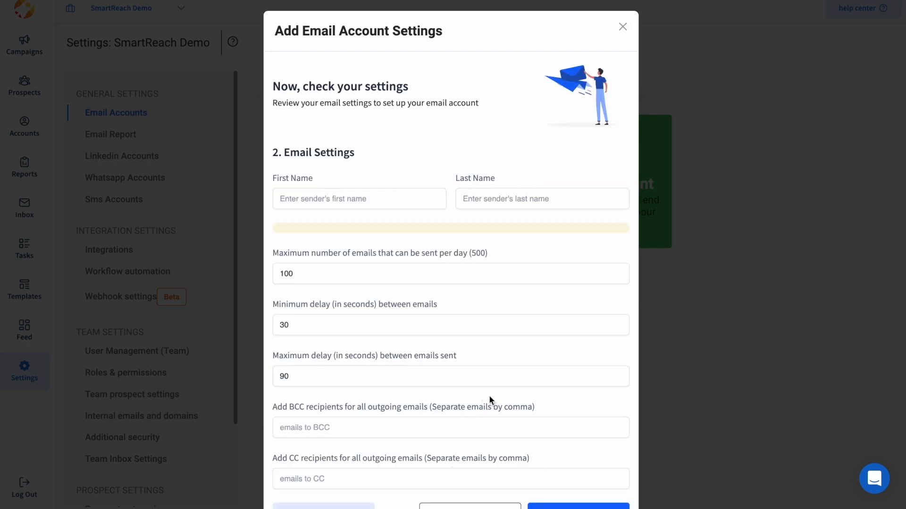
Set the sender name to Support Smartreach and save the account.
scroll(479, 377, "down", 1)
left_click(384, 167)
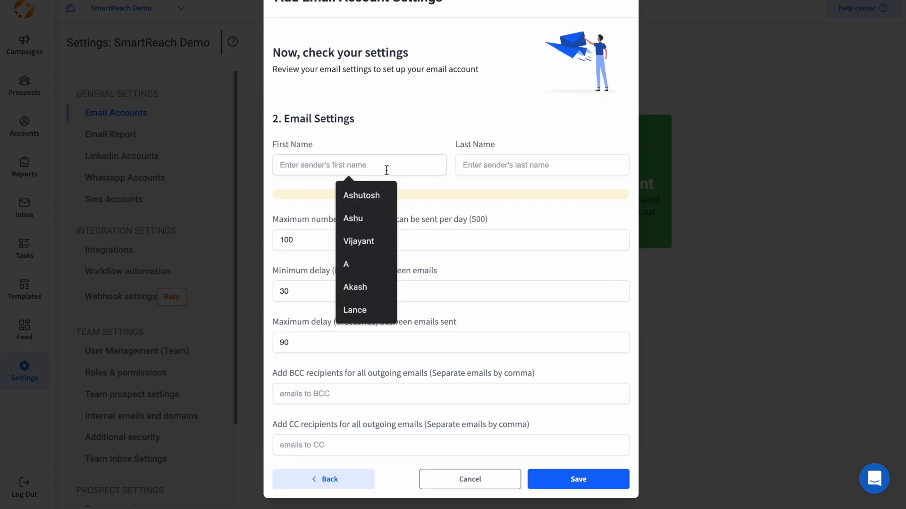
type("Support")
left_click(530, 165)
type("Smartreach")
left_click(564, 476)
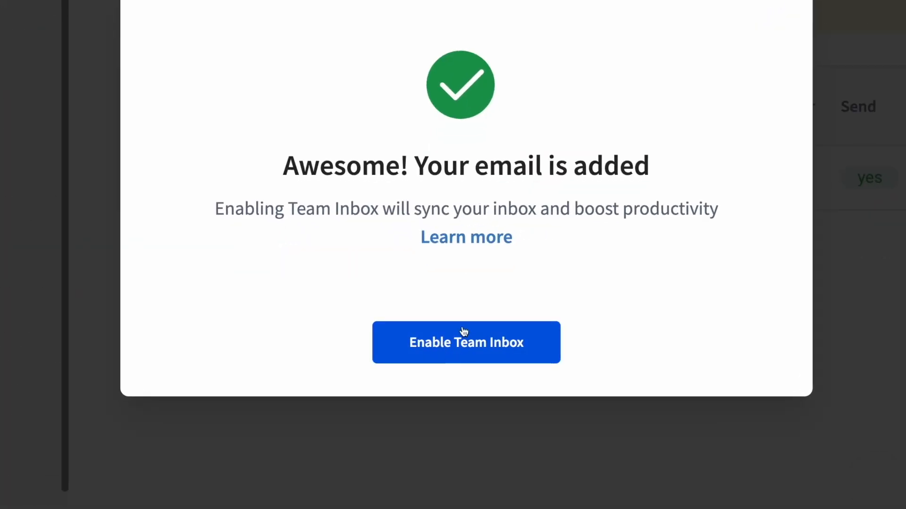
Enable a team inbox for the account and name it Support Mailbox.
left_click(471, 345)
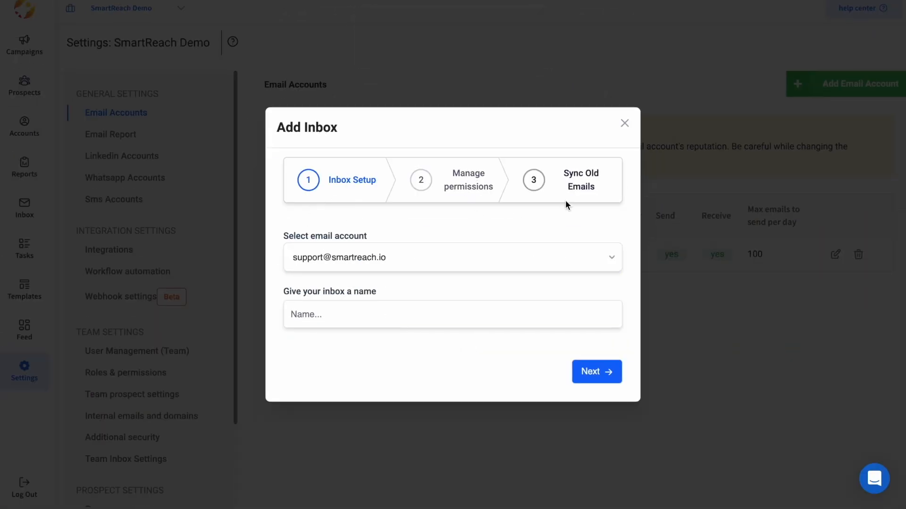
left_click(336, 318)
type("Support")
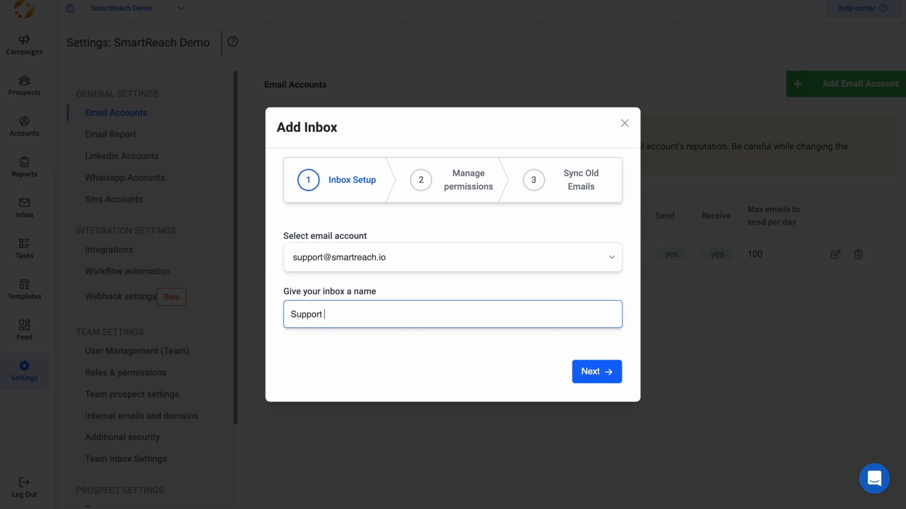
type(" Mailbos")
left_click(598, 372)
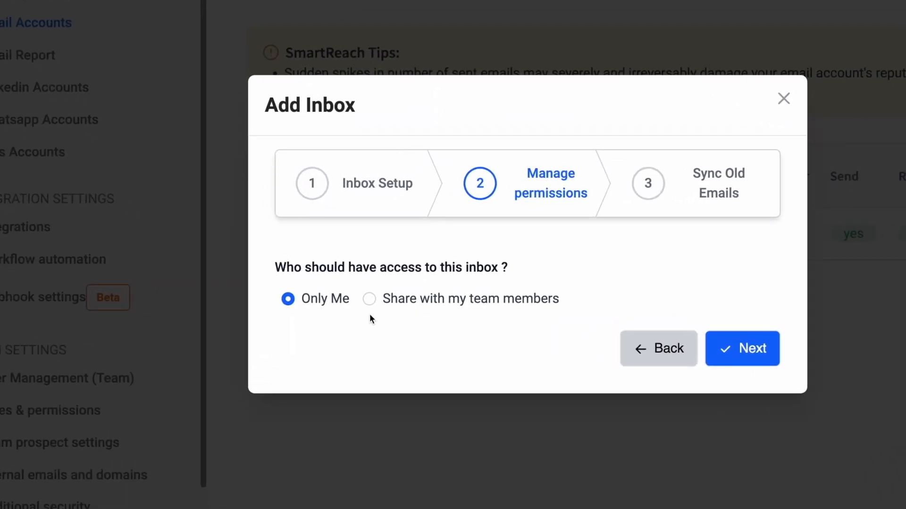
Share the inbox with Owner, Member and Admin roles and finish creating it.
left_click(371, 301)
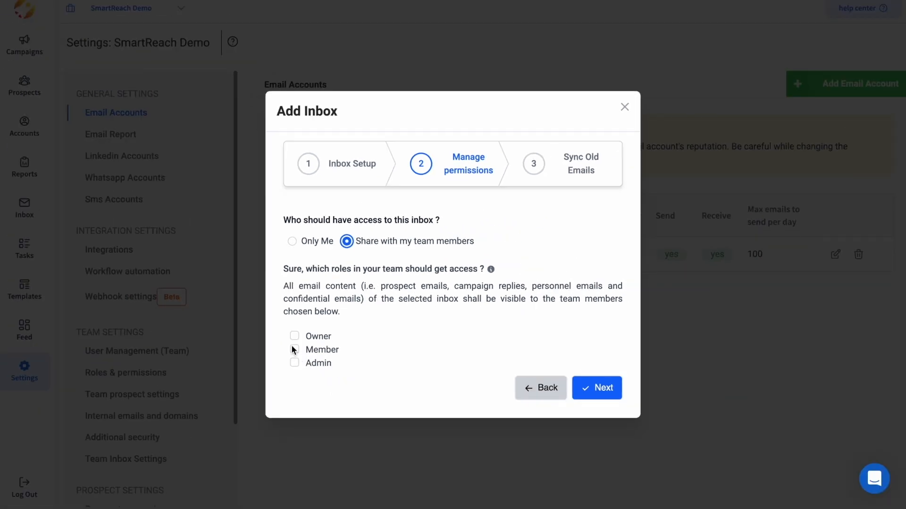
left_click(293, 336)
left_click(295, 349)
left_click(294, 363)
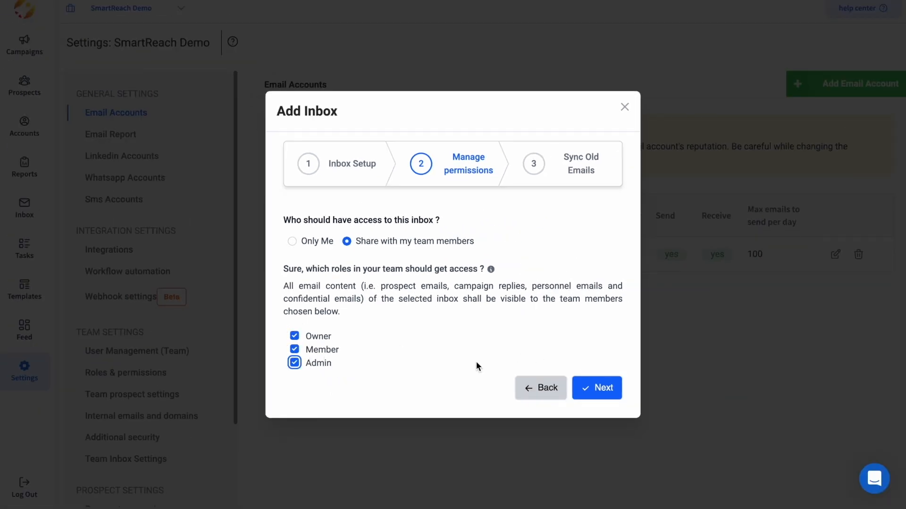
left_click(599, 395)
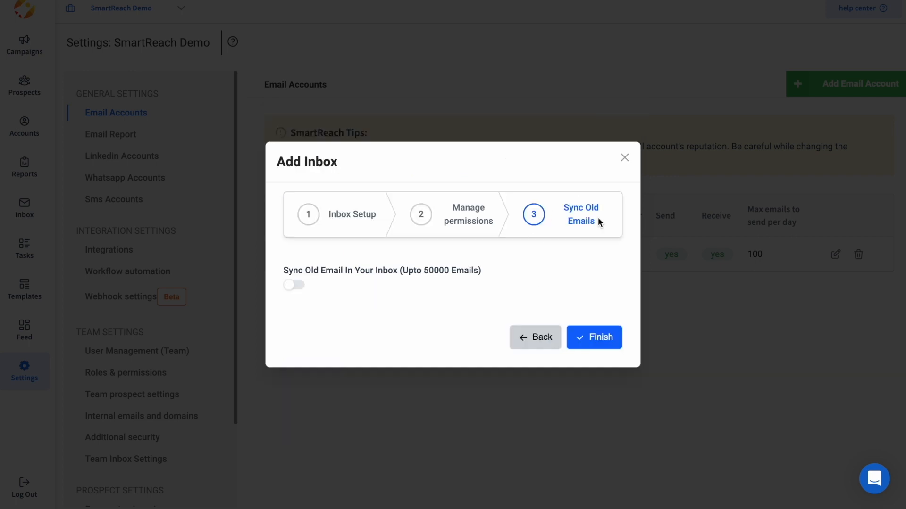
left_click_drag(400, 269, 481, 275)
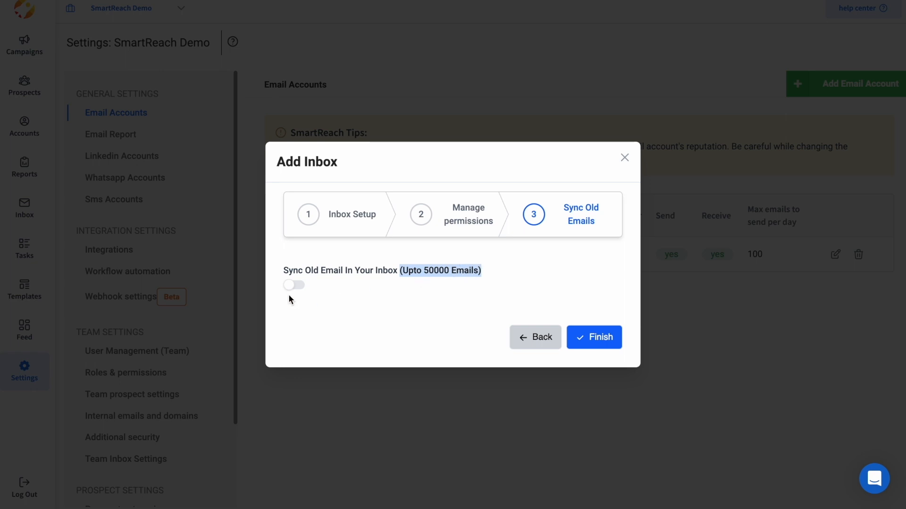
left_click(354, 291)
left_click(620, 342)
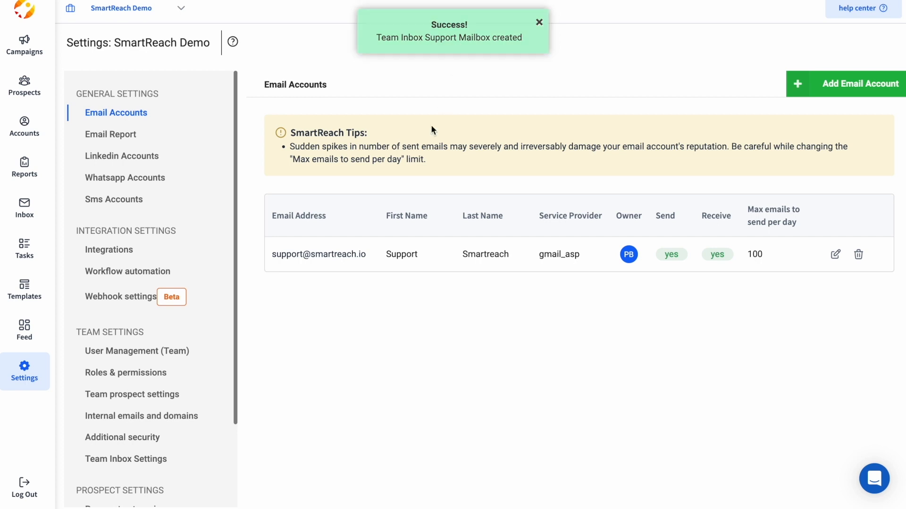
Browse the Inbox's Non Prospects, Done, Snoozed and Sent tabs, then return to Prospects.
left_click(16, 204)
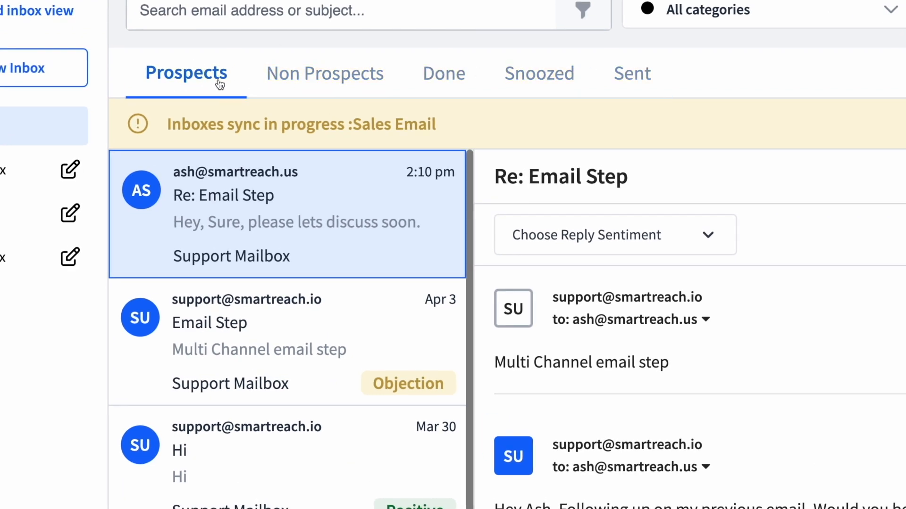
left_click(317, 75)
left_click(443, 77)
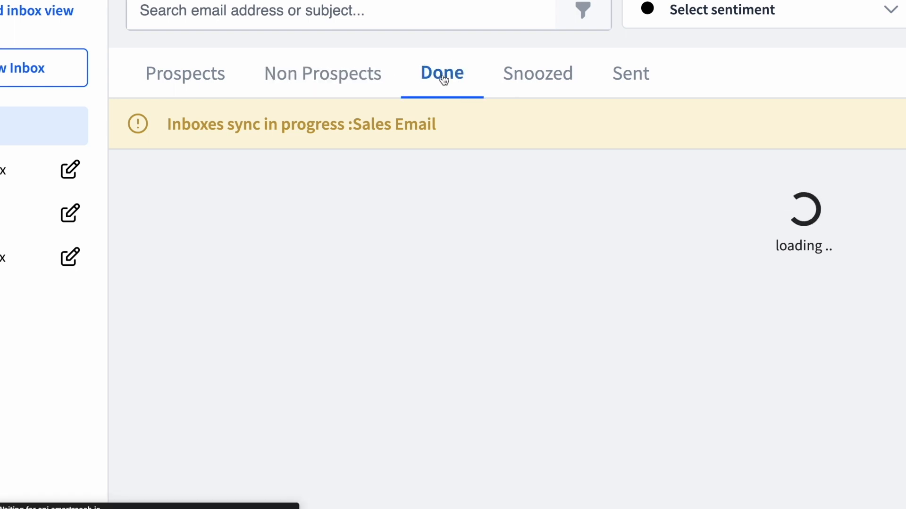
left_click(524, 81)
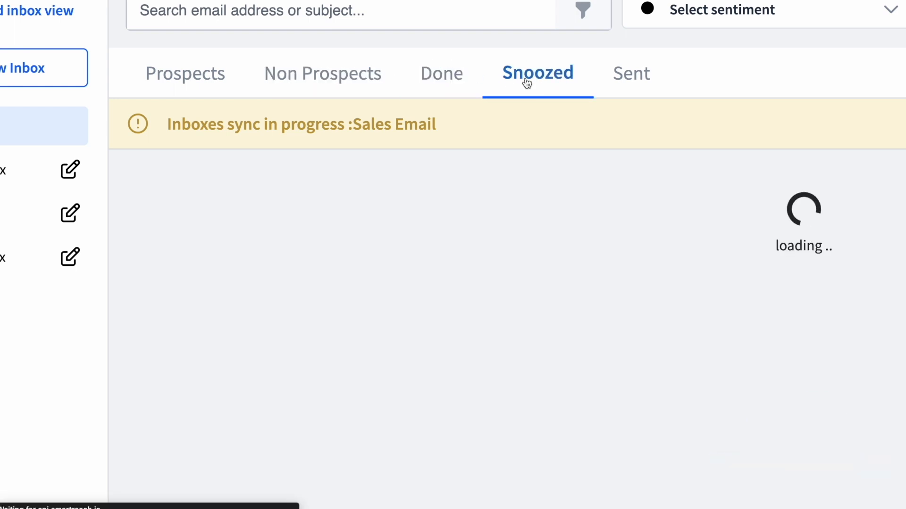
left_click(463, 83)
left_click(638, 71)
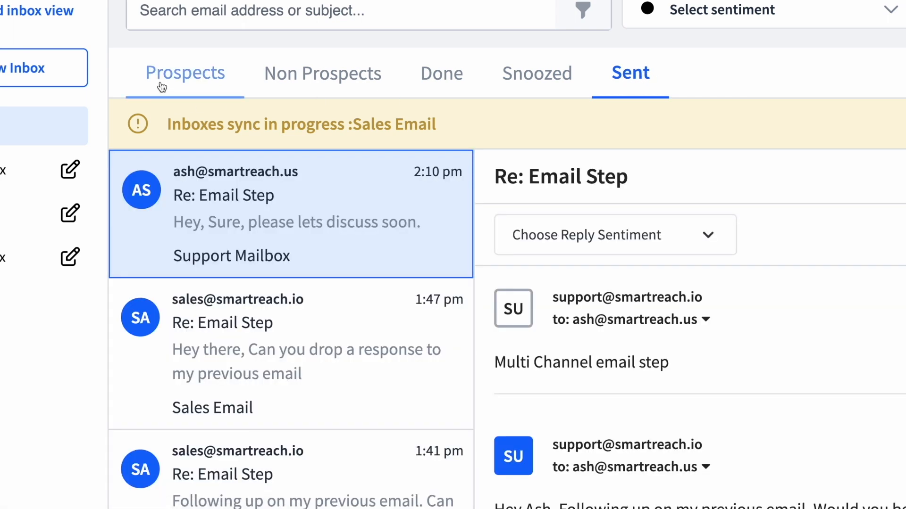
left_click(162, 85)
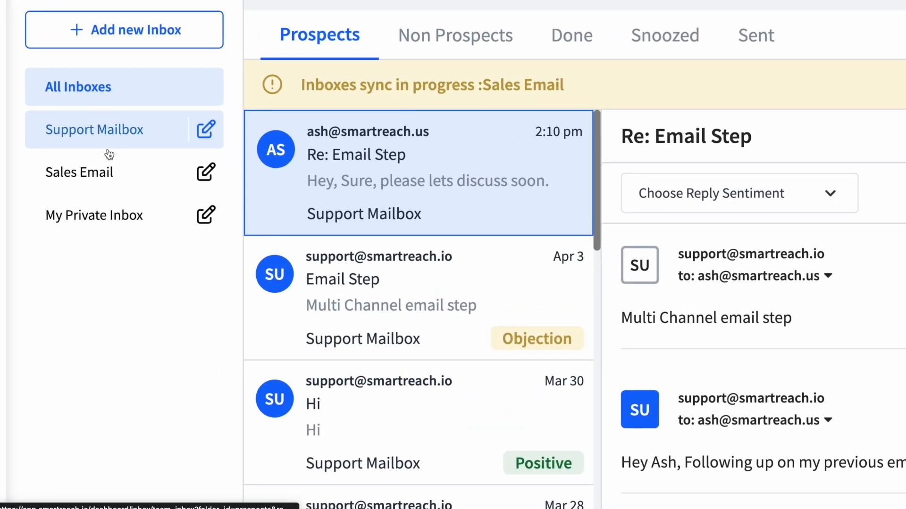
Switch between Sales Email, My Private Inbox and Support Mailbox, then show All Inboxes.
left_click(105, 175)
left_click(104, 217)
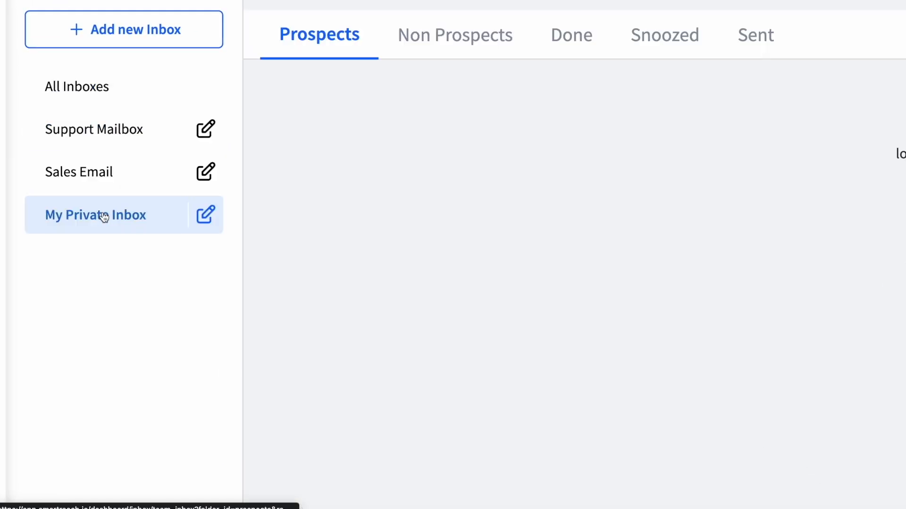
left_click(111, 179)
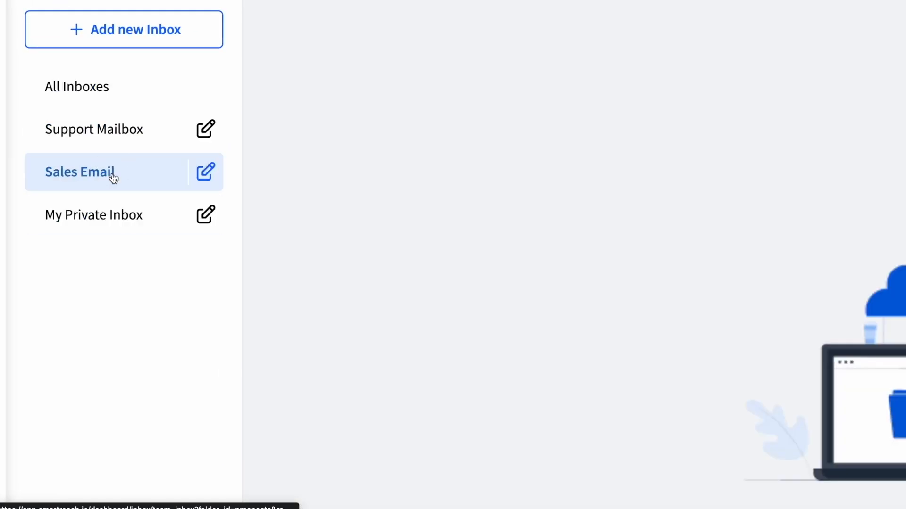
left_click(121, 143)
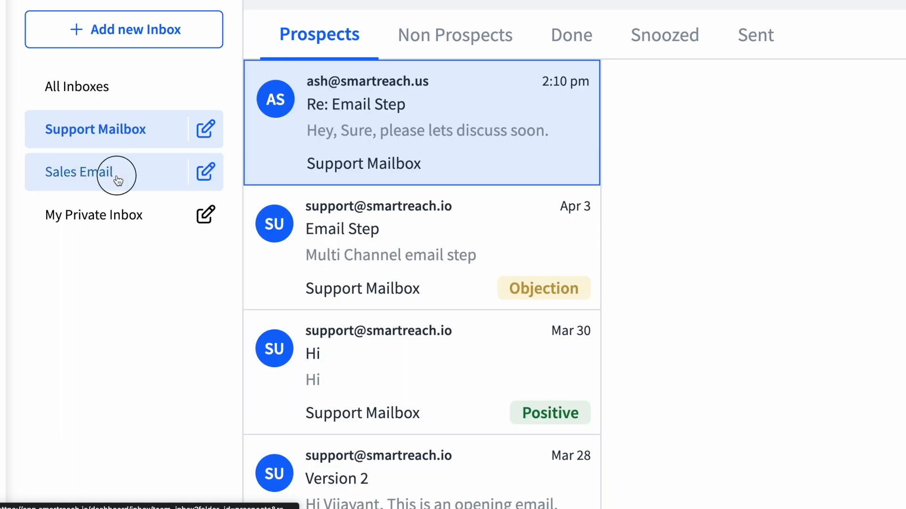
left_click(115, 177)
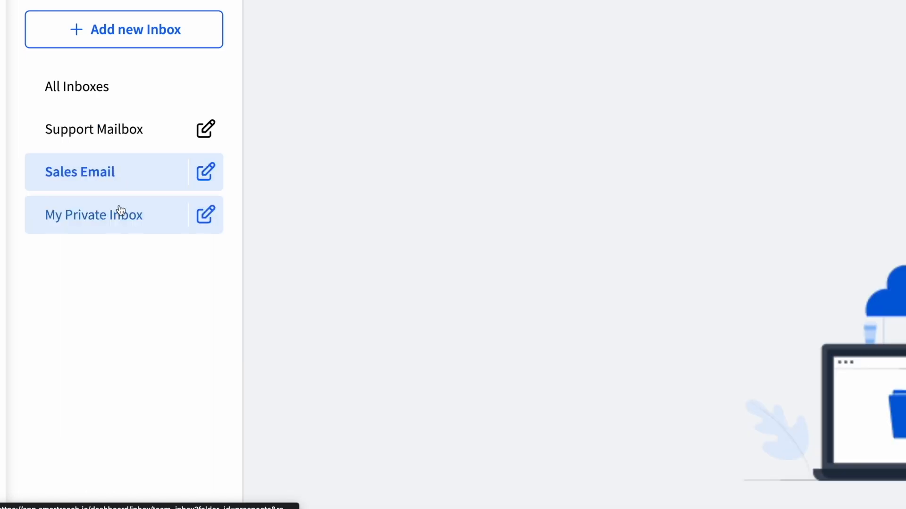
left_click(117, 208)
left_click(119, 92)
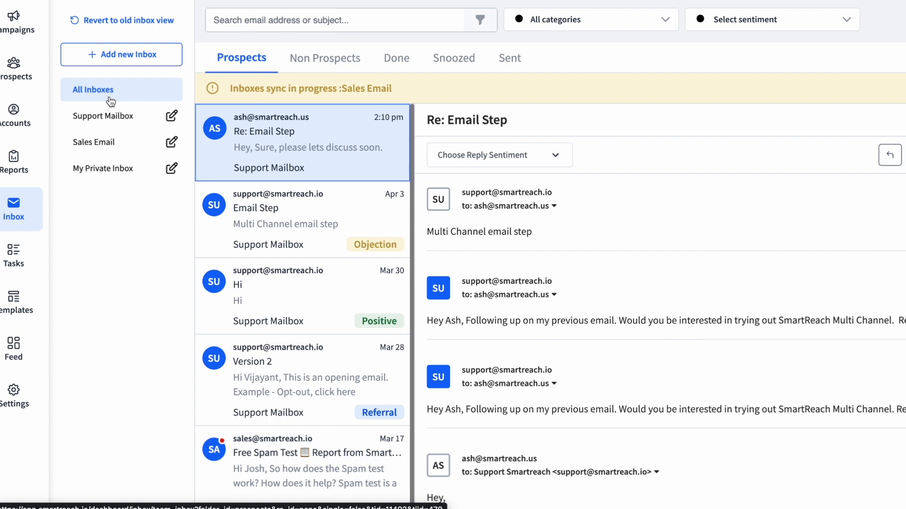
left_click(101, 126)
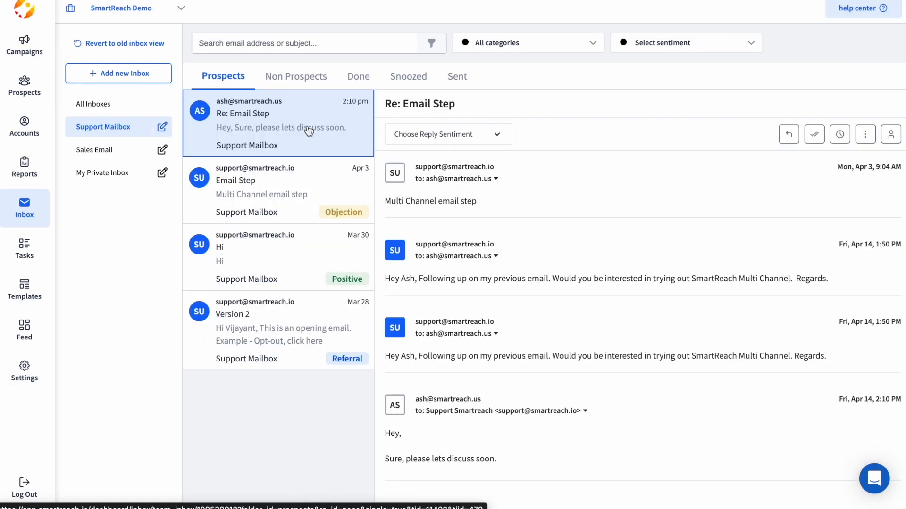
left_click(788, 136)
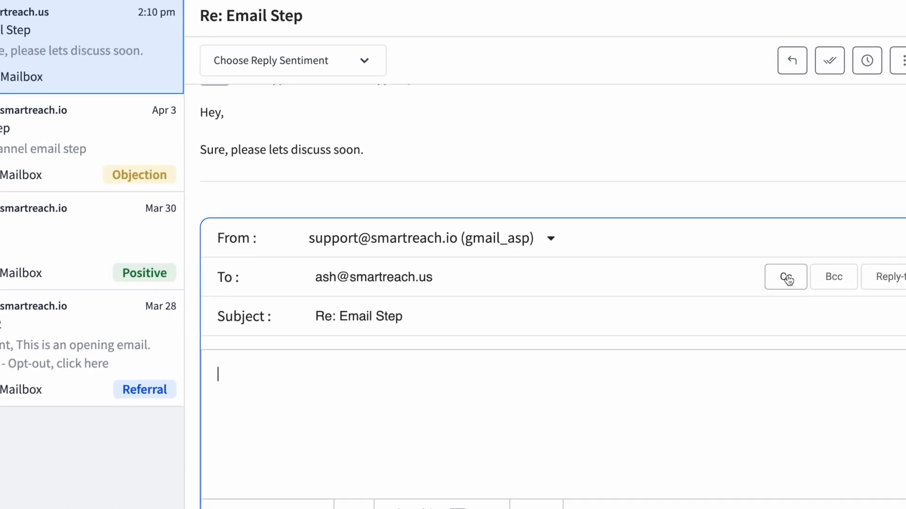
left_click(784, 281)
left_click(388, 317)
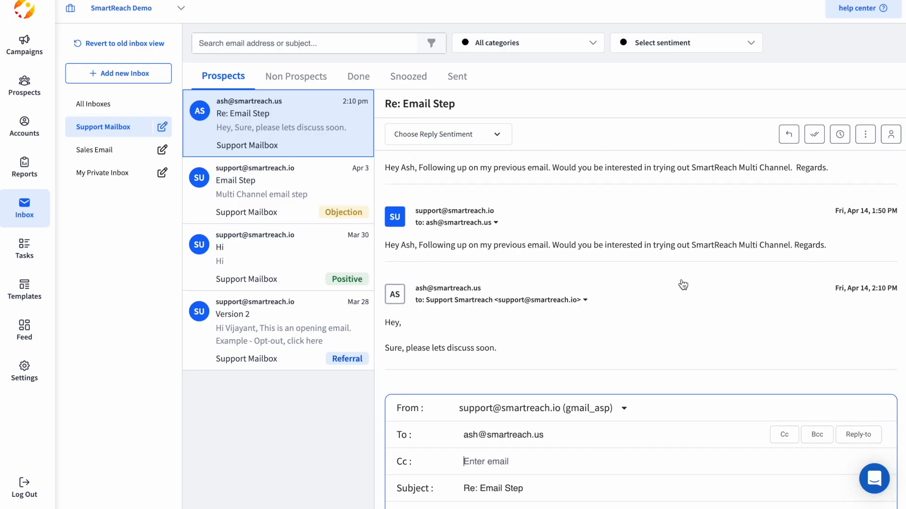
scroll(682, 285, "up", 3)
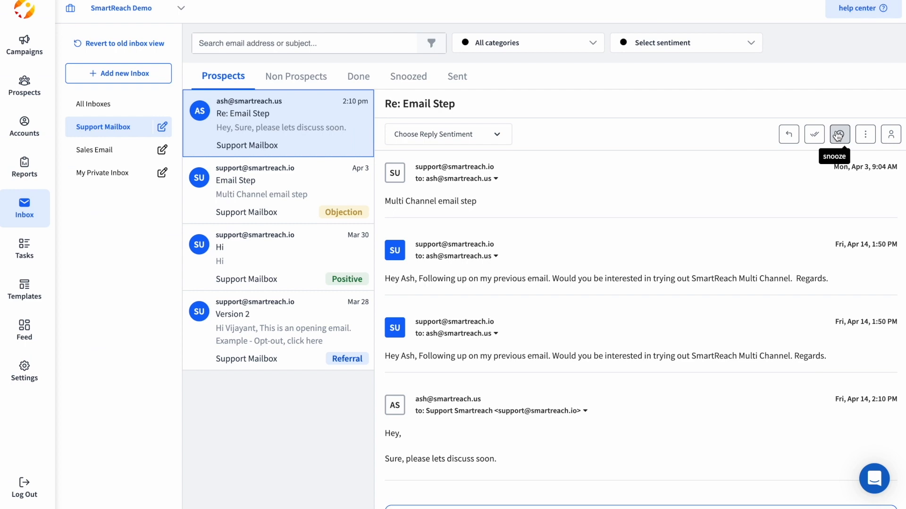
left_click(865, 136)
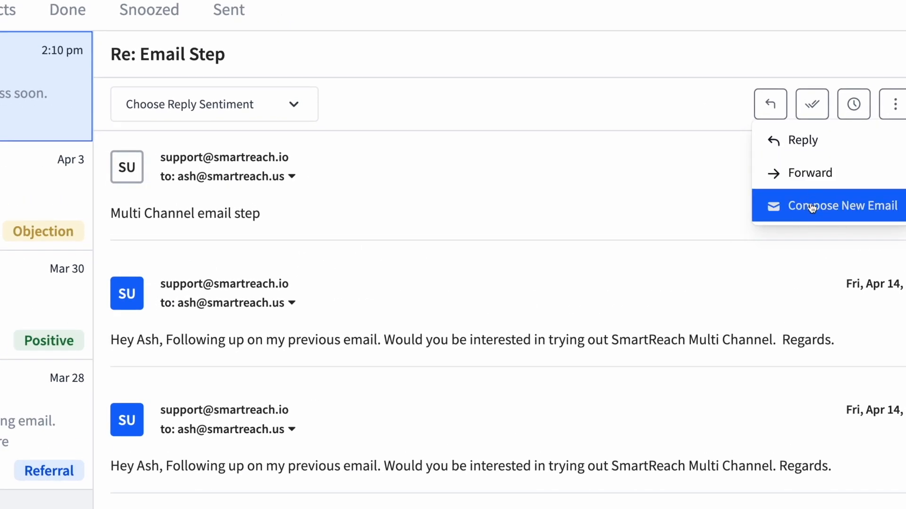
left_click(811, 208)
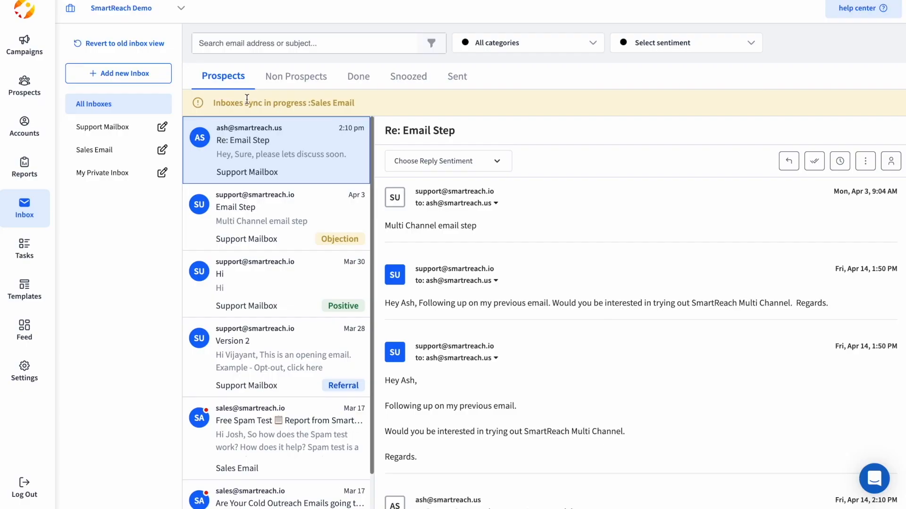
Tag the Re: Email Step reply's sentiment as Positive > Wants a demo.
left_click(438, 162)
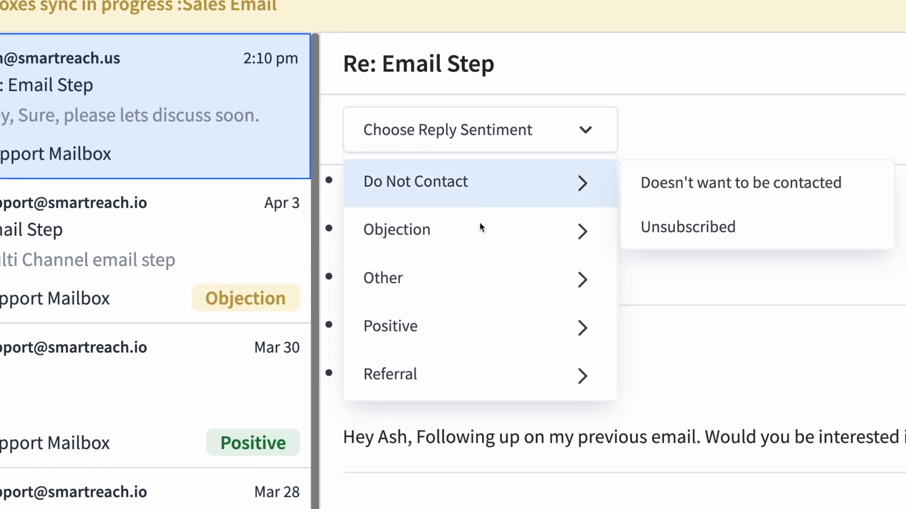
mouse_move(439, 200)
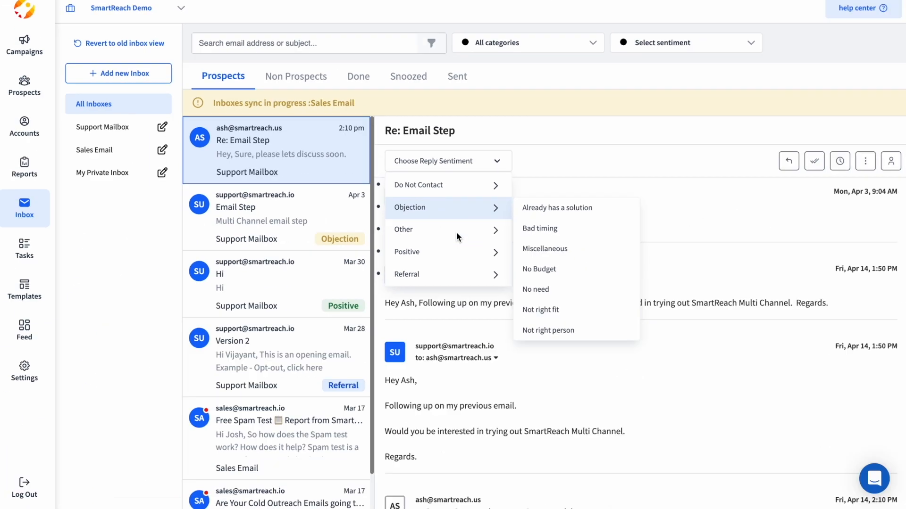
left_click(418, 161)
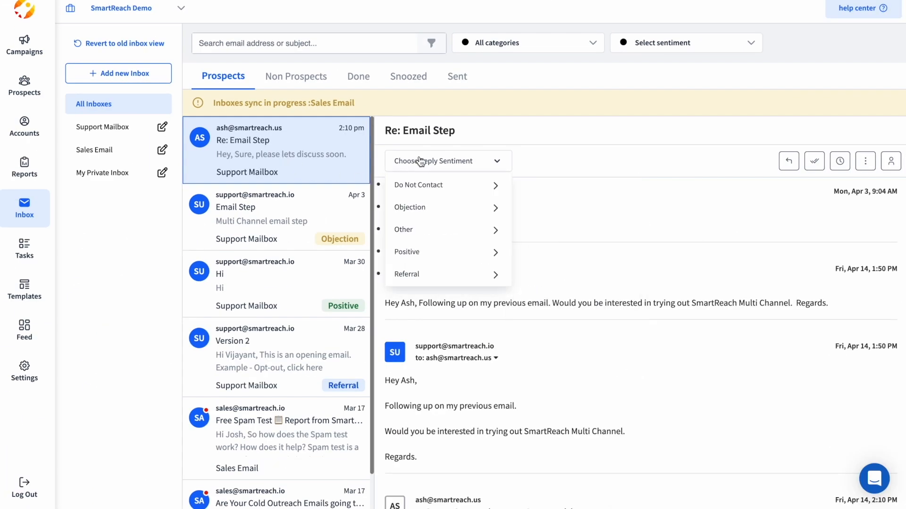
mouse_move(452, 255)
mouse_move(434, 166)
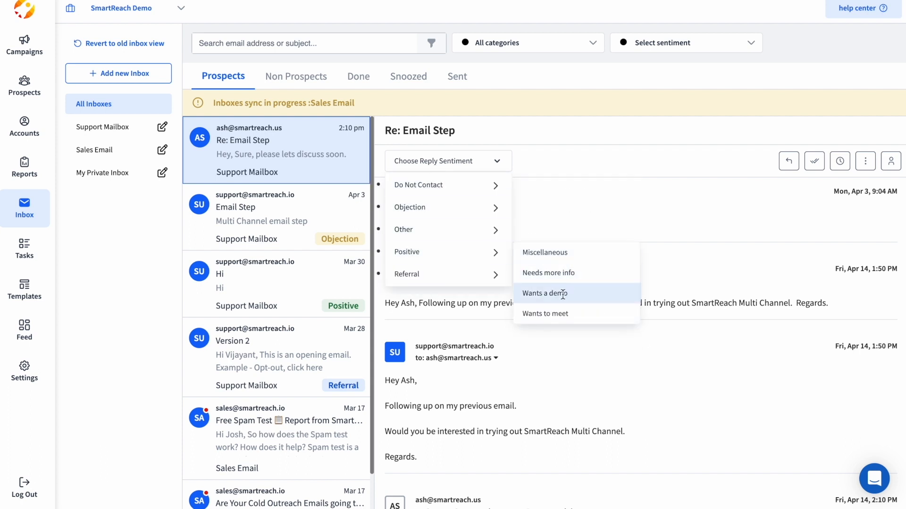
left_click(563, 294)
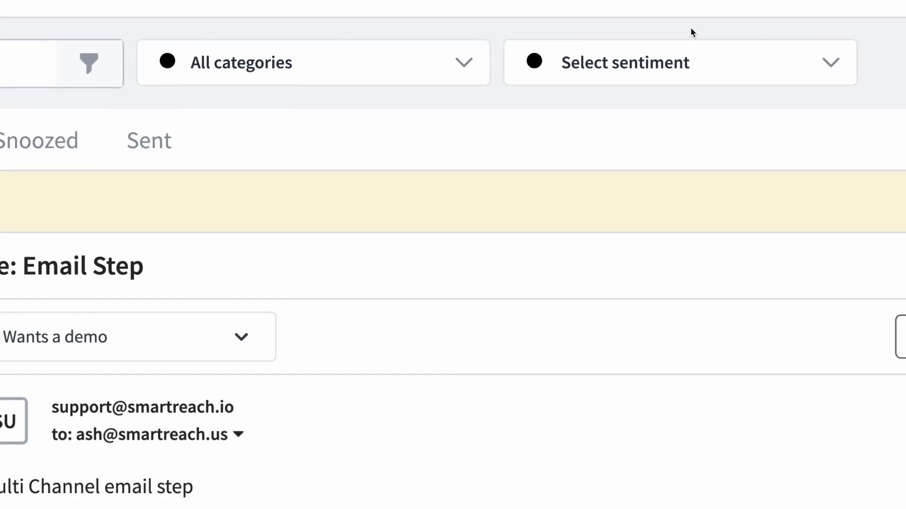
Filter conversations by Positive, then Objection sentiment, then clear the filter.
left_click(674, 46)
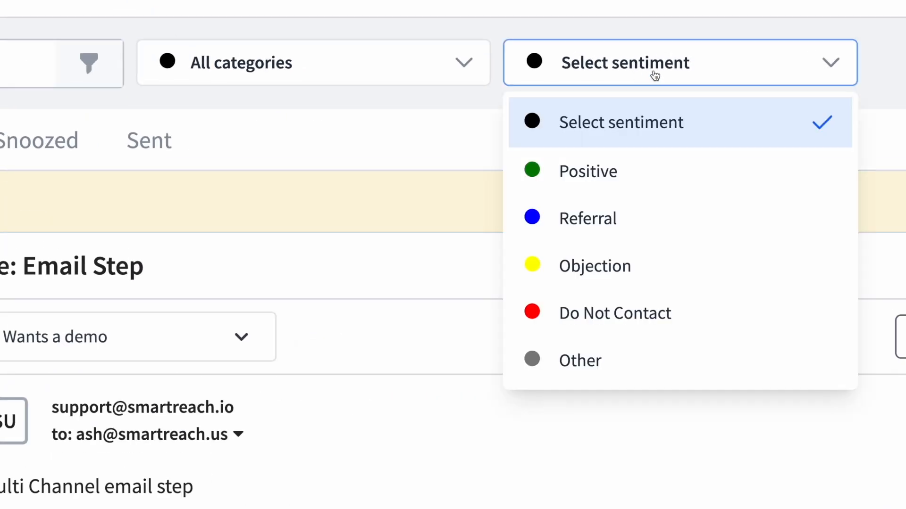
left_click(612, 160)
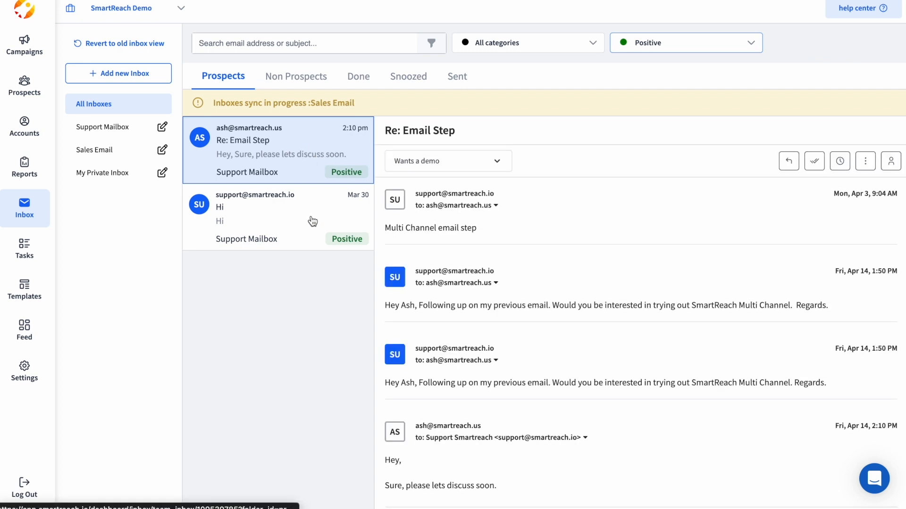
left_click(687, 50)
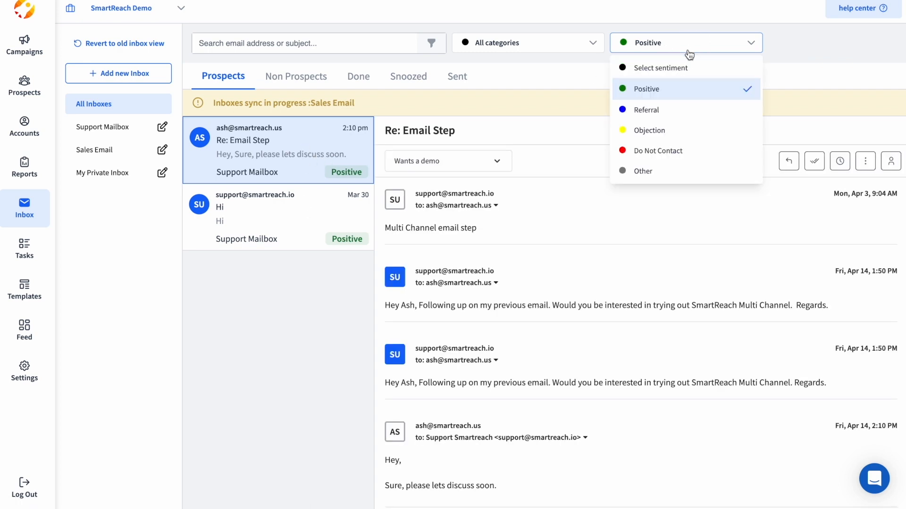
left_click(659, 133)
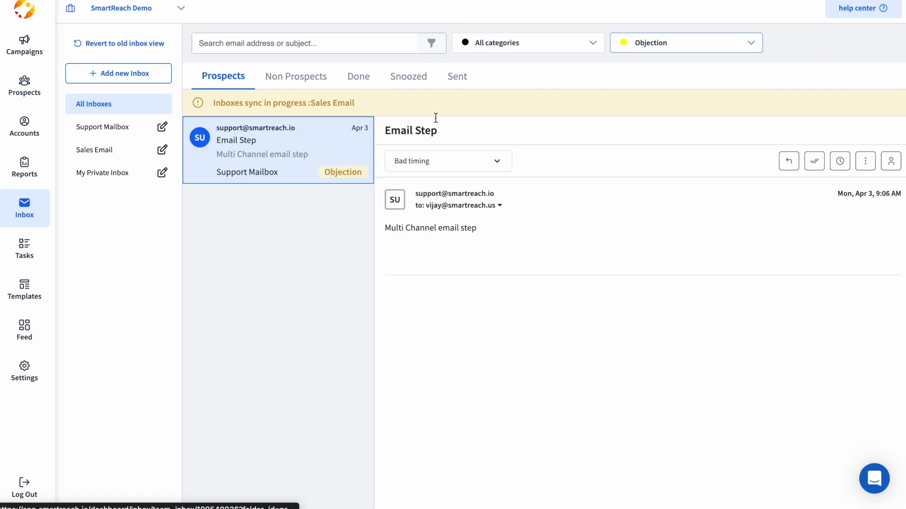
left_click(645, 45)
left_click(655, 69)
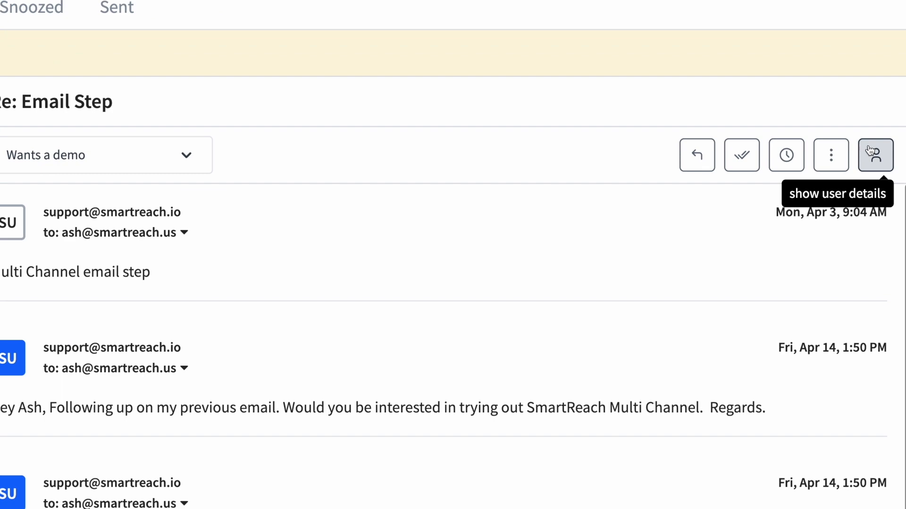
In the thread's prospect details, set Prospect Category to Interested and reassign the owner to the other team member.
left_click(875, 155)
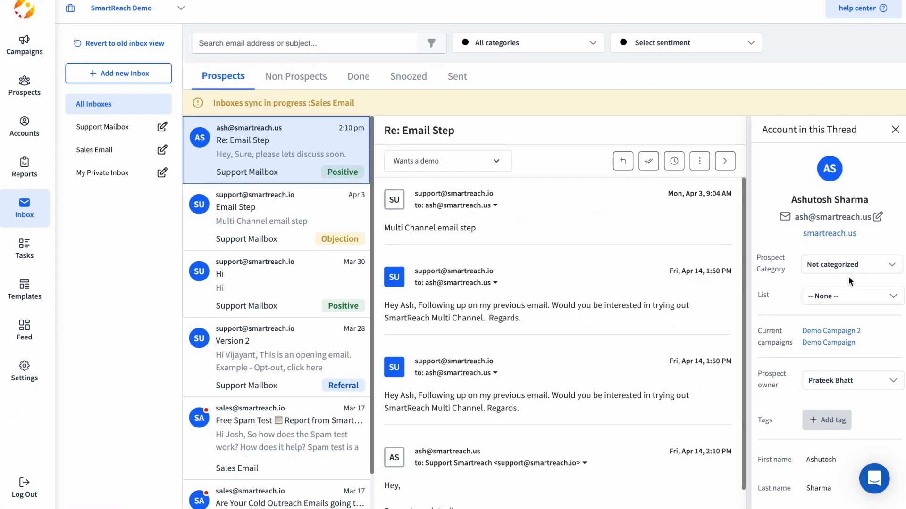
left_click(850, 269)
scroll(855, 321, "up", 2)
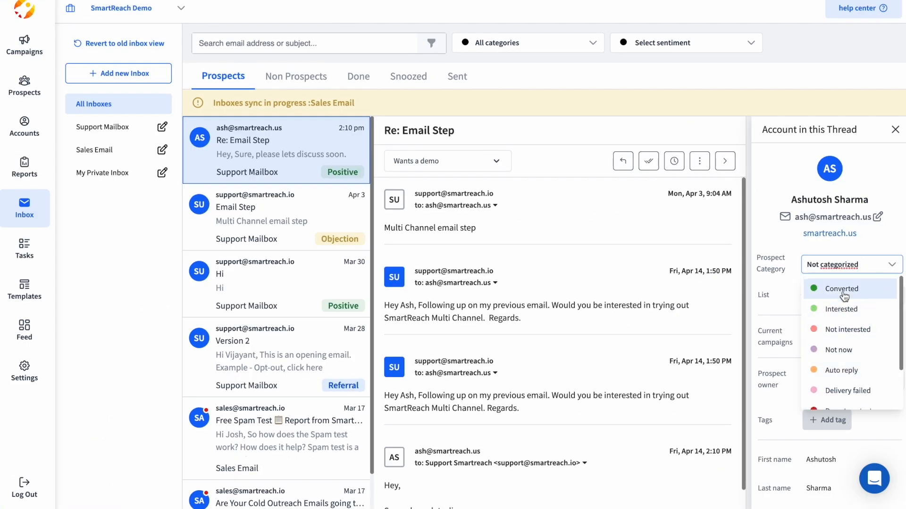
left_click(843, 309)
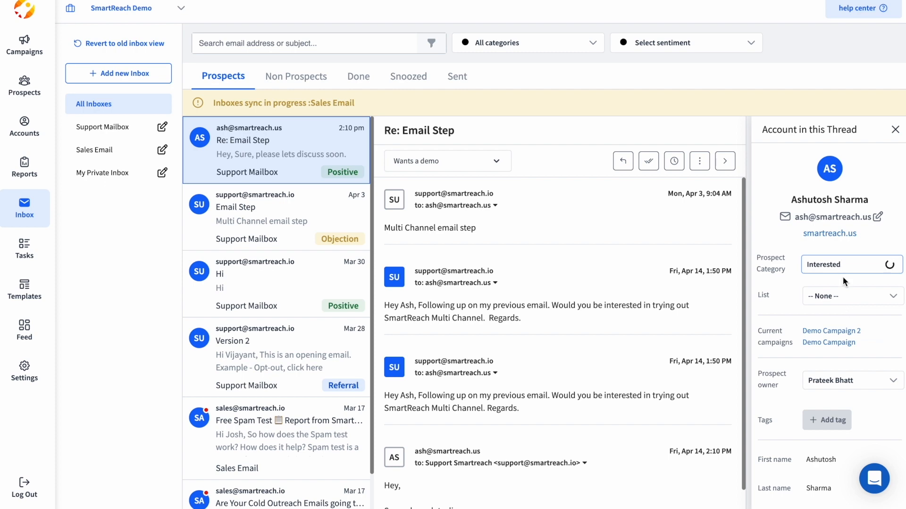
scroll(833, 334, "down", 1)
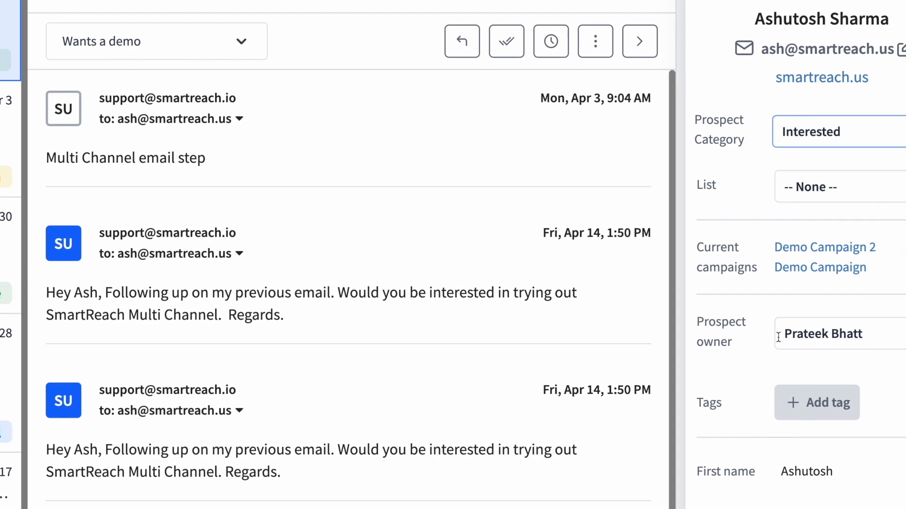
left_click(795, 333)
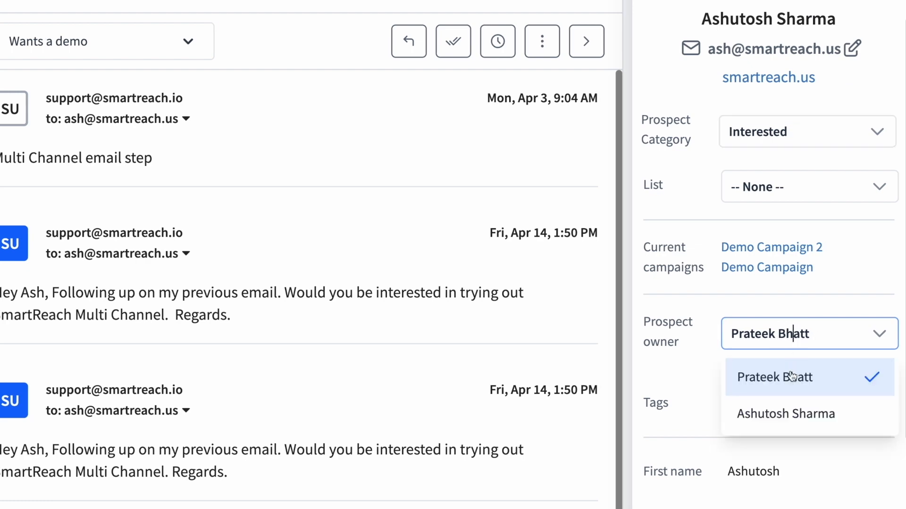
left_click(742, 377)
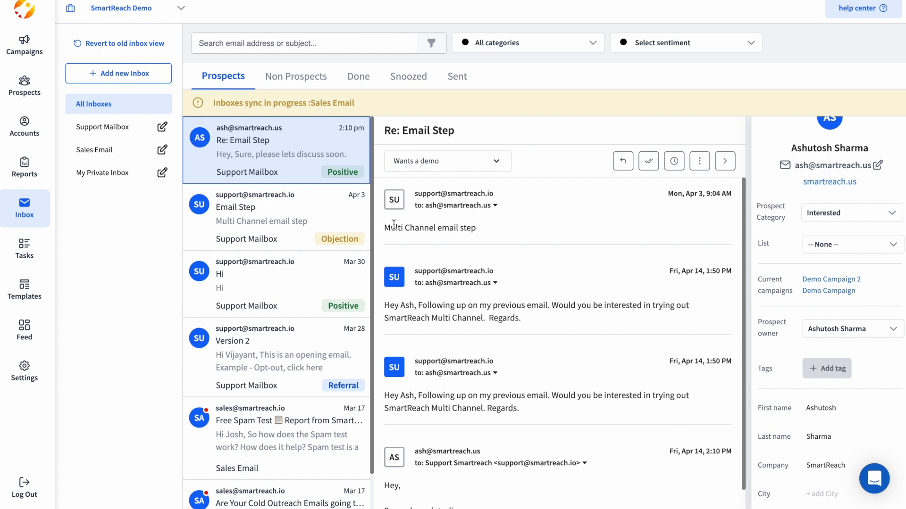
Open the 'CRM Reports for the last 6 hours' email under Non Prospects and start a new prospect from its sender.
left_click(290, 84)
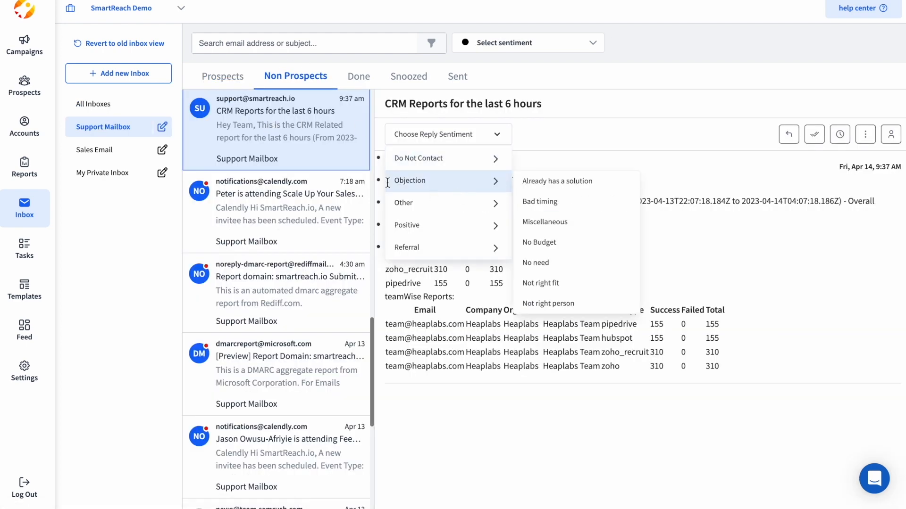
left_click(315, 151)
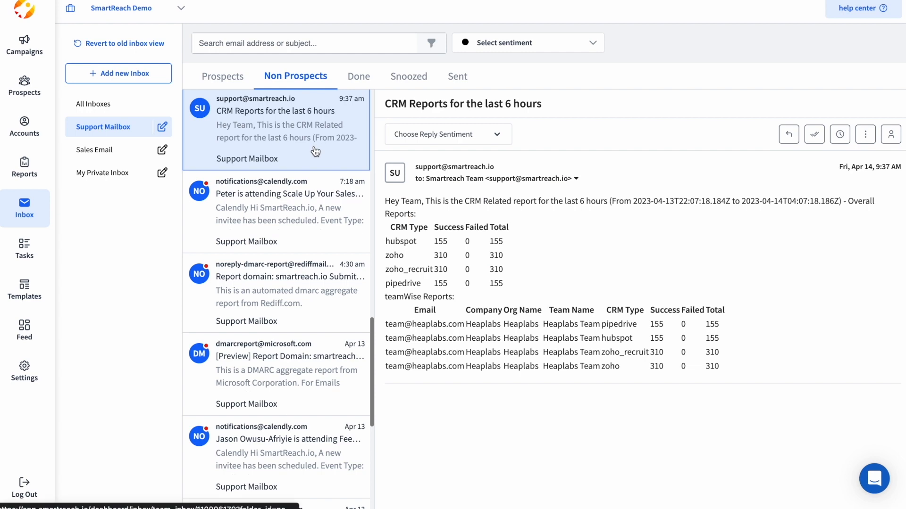
scroll(329, 156, "up", 1)
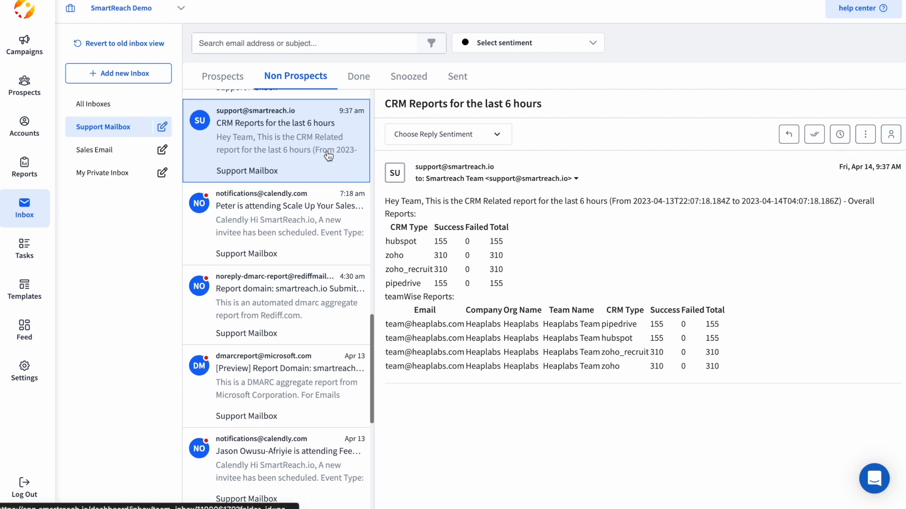
left_click(890, 134)
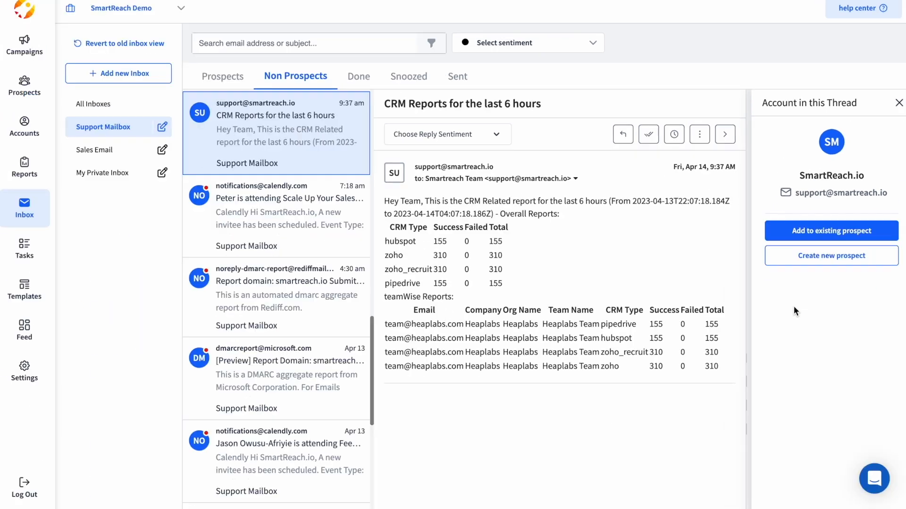
left_click(824, 293)
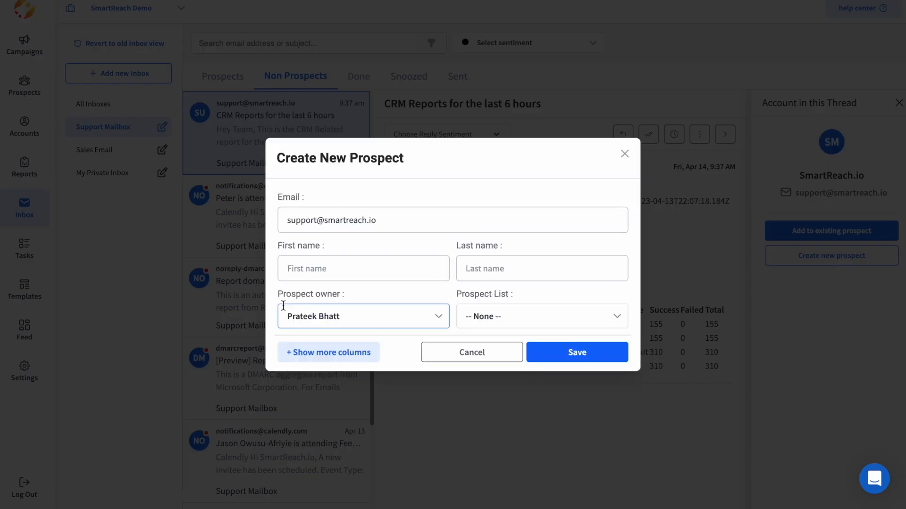
Enter first name 'New' and last name 'Prospect', reviewing the list and owner choices unchanged.
left_click(399, 270)
type("New")
key("Tab")
type("P")
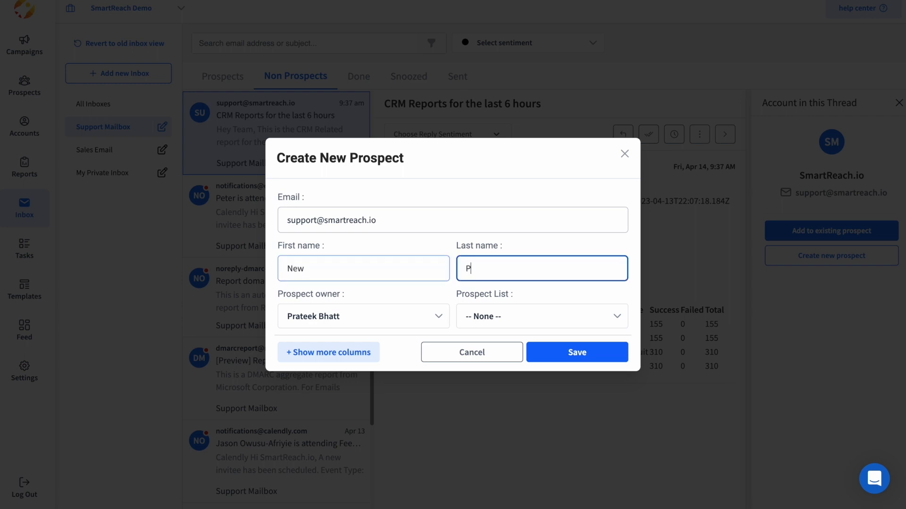
type("rospect")
left_click(472, 315)
left_click(343, 320)
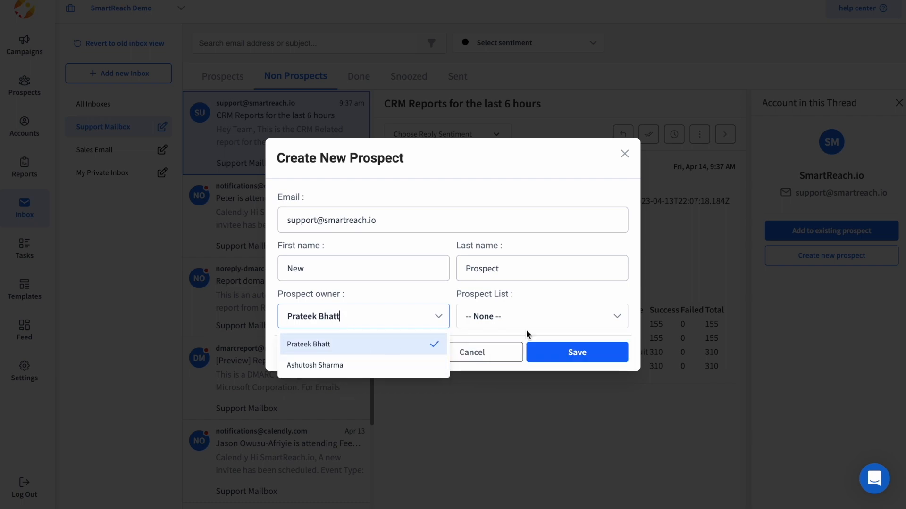
left_click(632, 306)
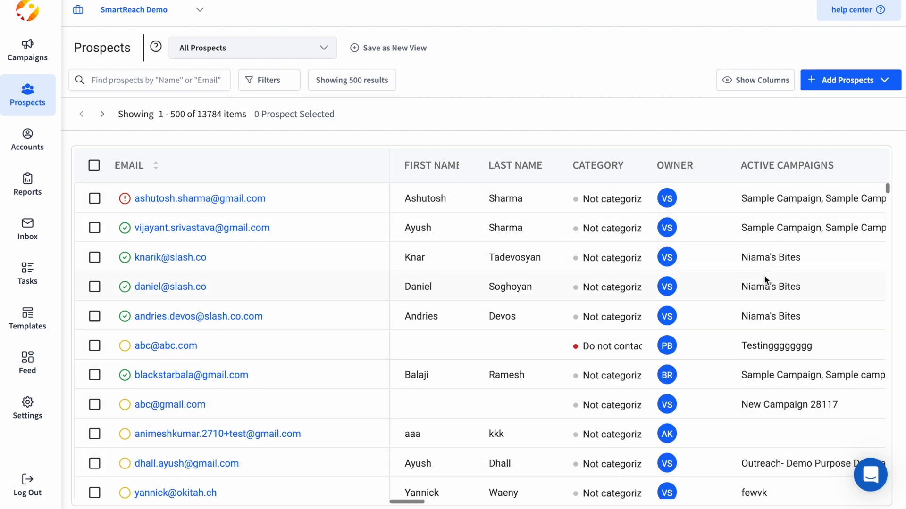
Select the first three prospect rows and review the More Actions bulk options without choosing one.
scroll(764, 280, "right", 5)
scroll(764, 280, "left", 5)
left_click(94, 228)
left_click(94, 257)
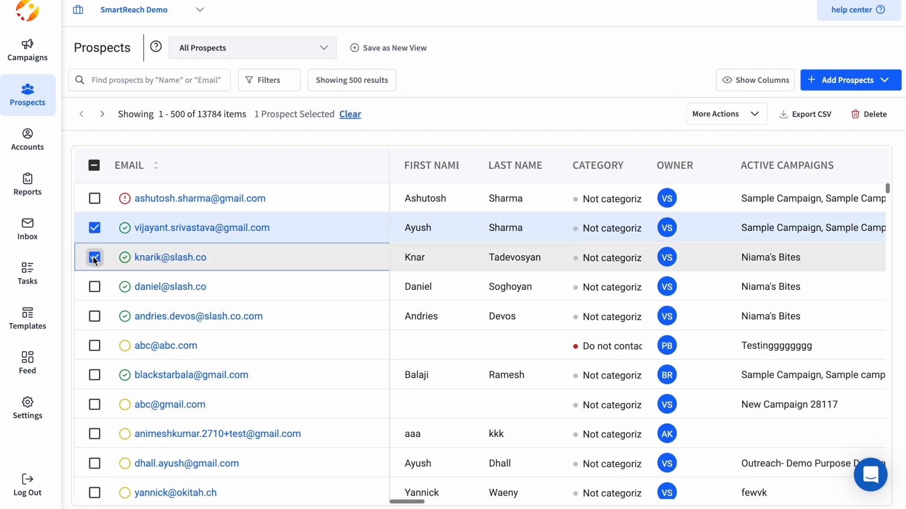
left_click(95, 199)
left_click(734, 114)
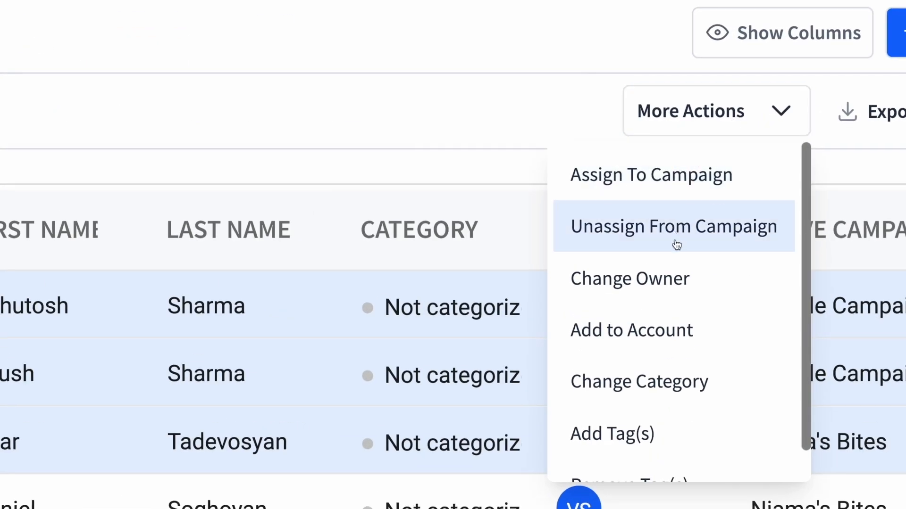
scroll(632, 382, "down", 1)
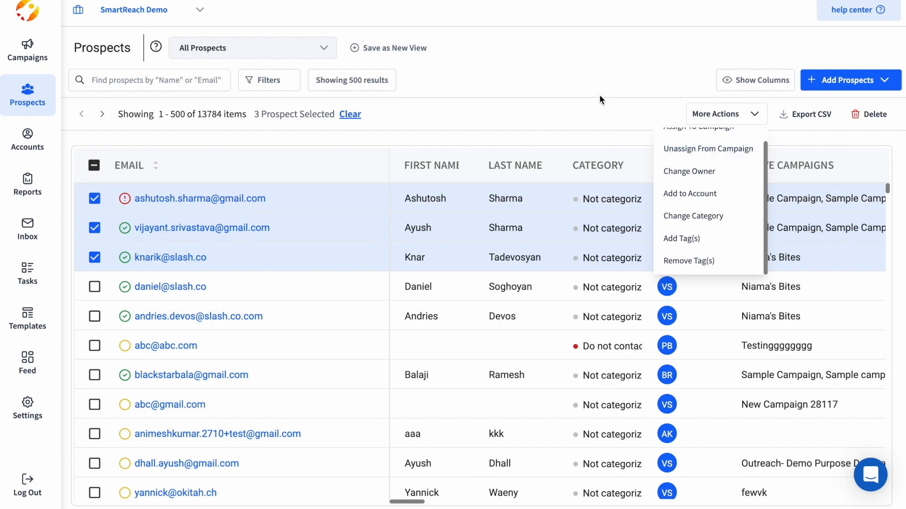
left_click(599, 113)
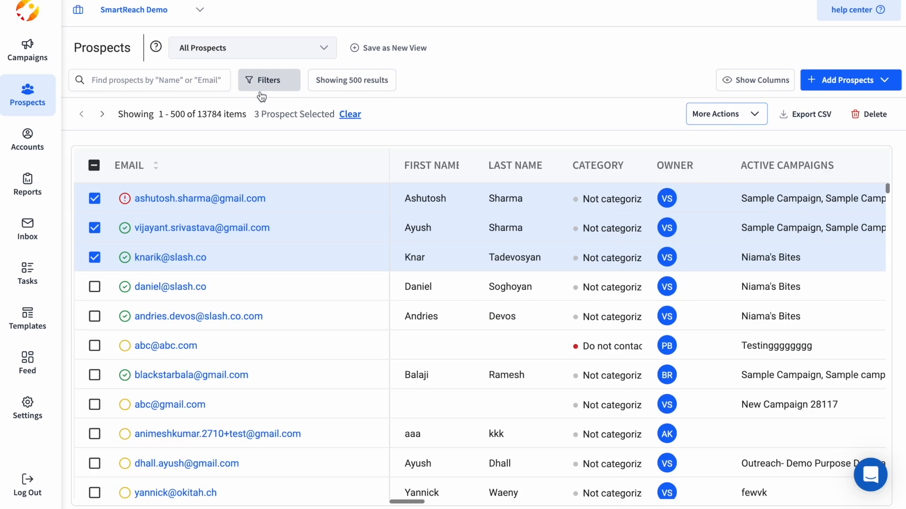
Add a new prospect filter condition, searching the field list and first choosing Email opens.
left_click(262, 96)
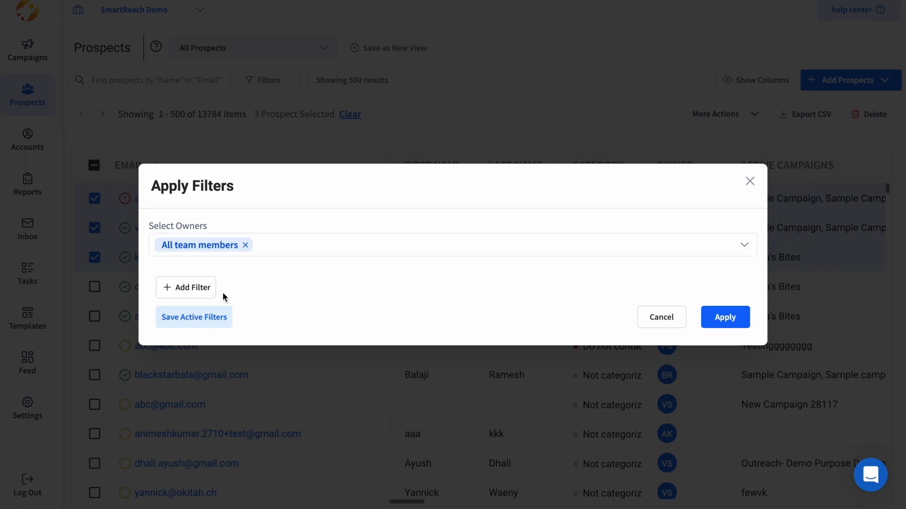
left_click(185, 288)
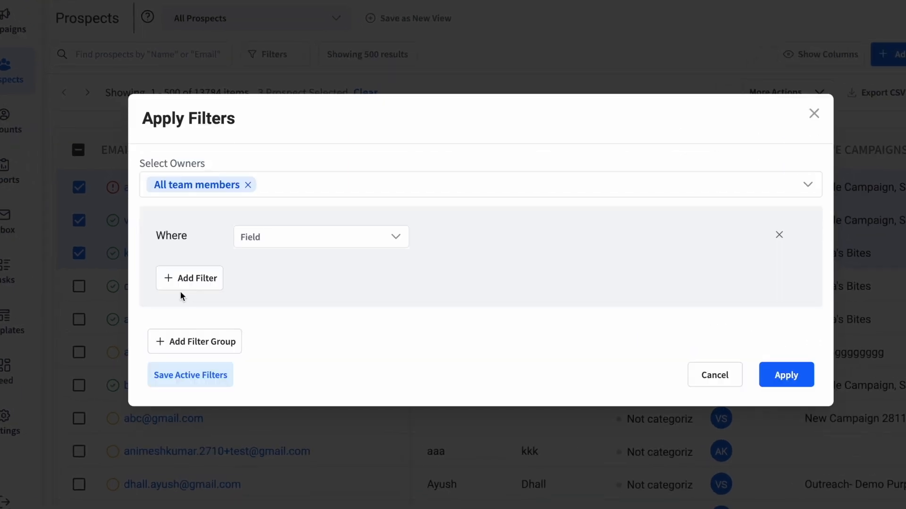
left_click(302, 242)
scroll(290, 386, "down", 10)
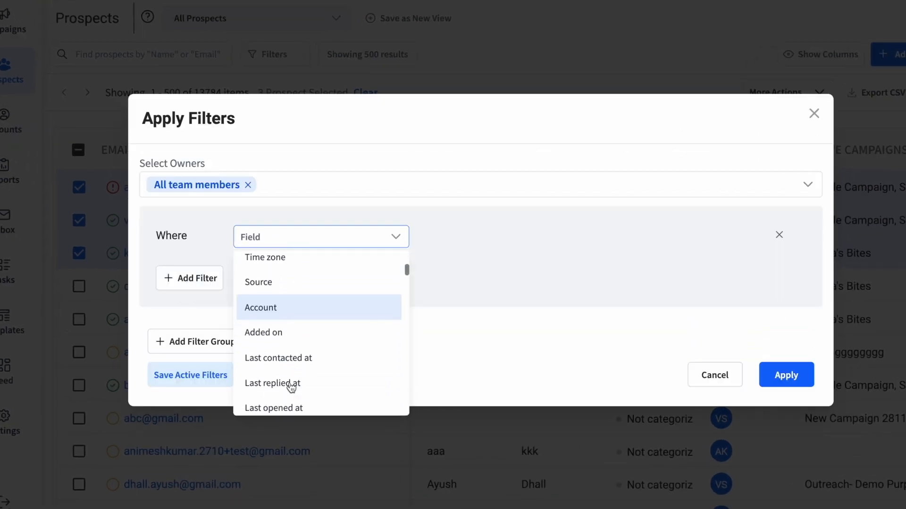
scroll(291, 386, "down", 5)
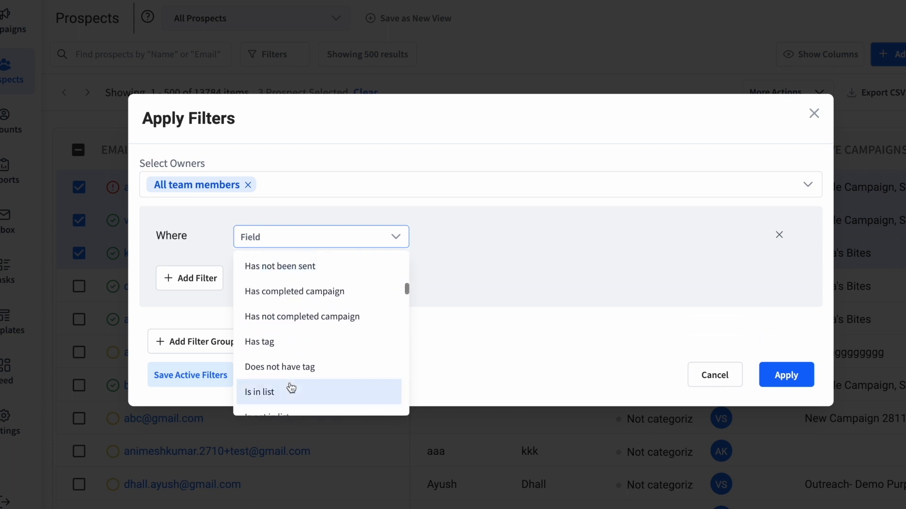
scroll(291, 386, "up", 10)
type("ha")
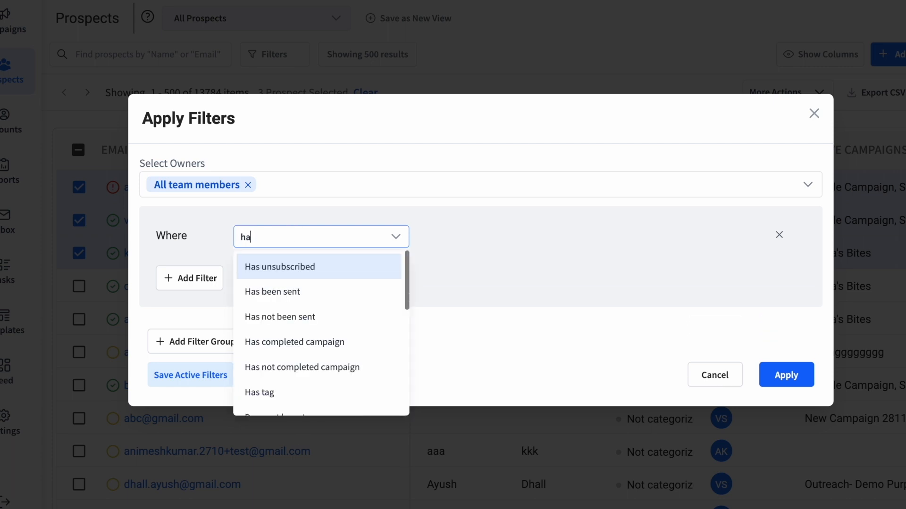
type("s re")
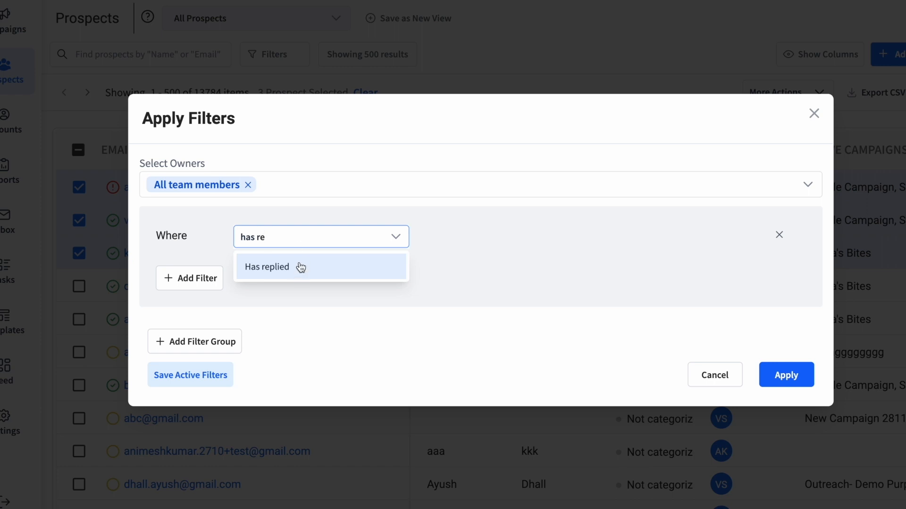
key("ctrl+a")
key("BackSpace")
type("lis")
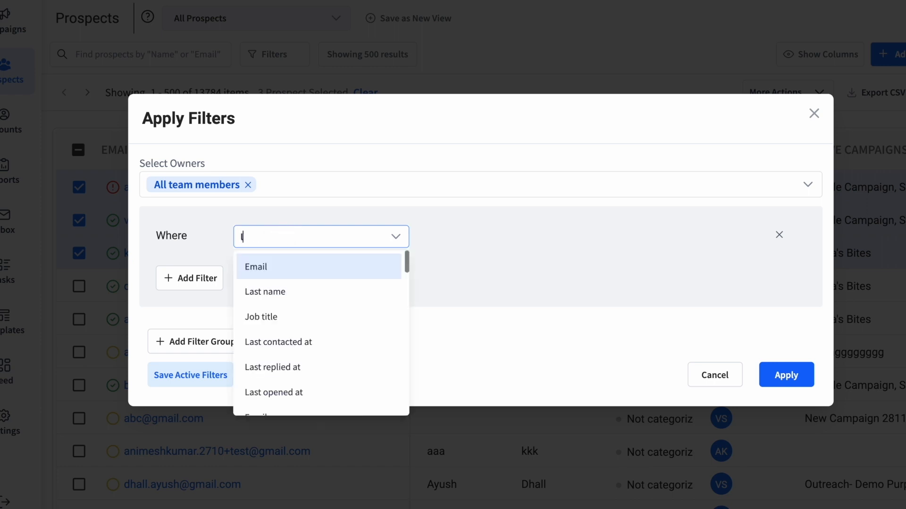
key("BackSpace")
key("BackSpace")
key("BackSpace")
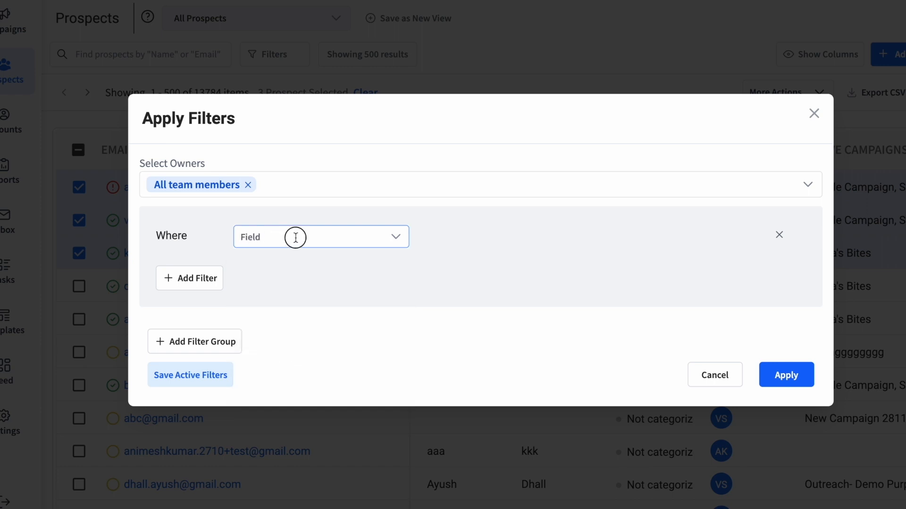
type("opens")
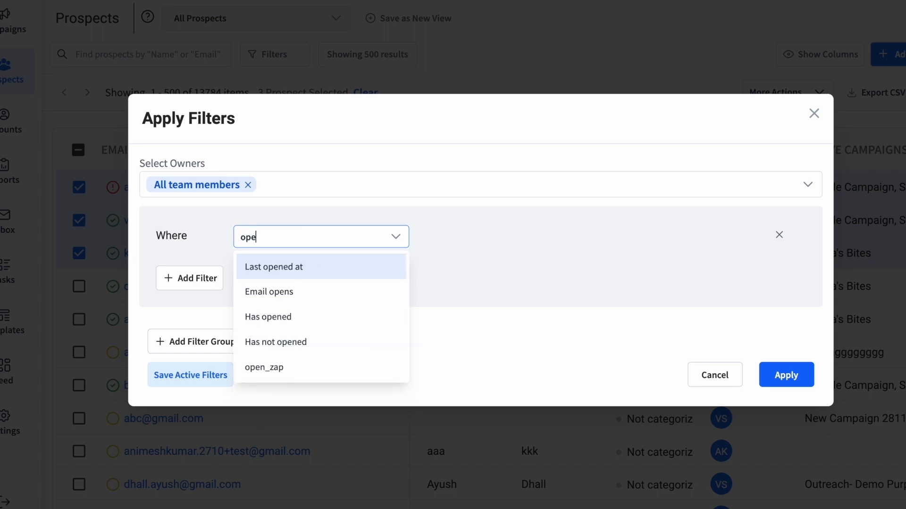
left_click(289, 276)
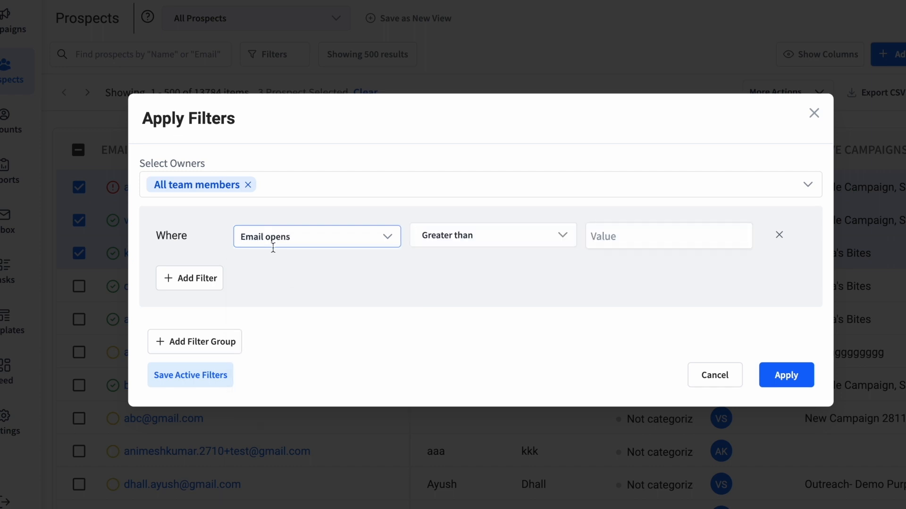
Change the filter field to Has replied with the campaign condition set to Any.
left_click(293, 238)
type("has re")
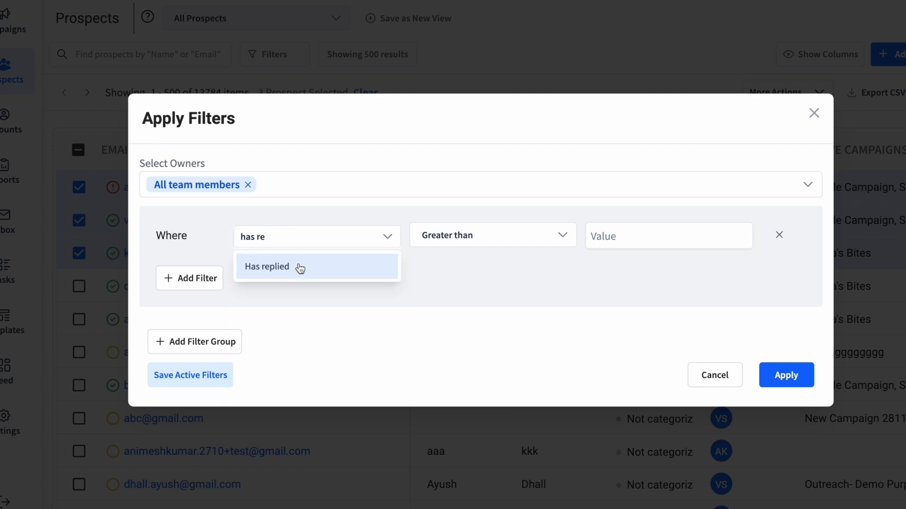
left_click(297, 265)
left_click(602, 238)
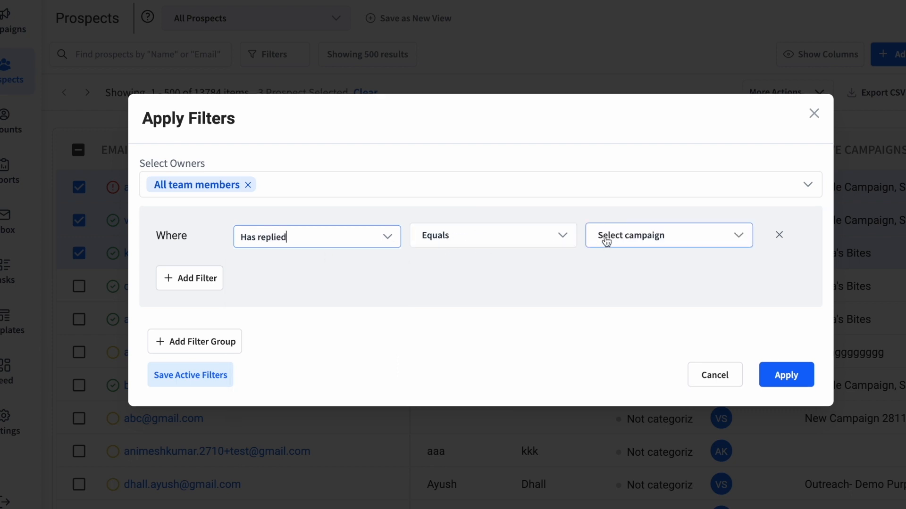
left_click(613, 271)
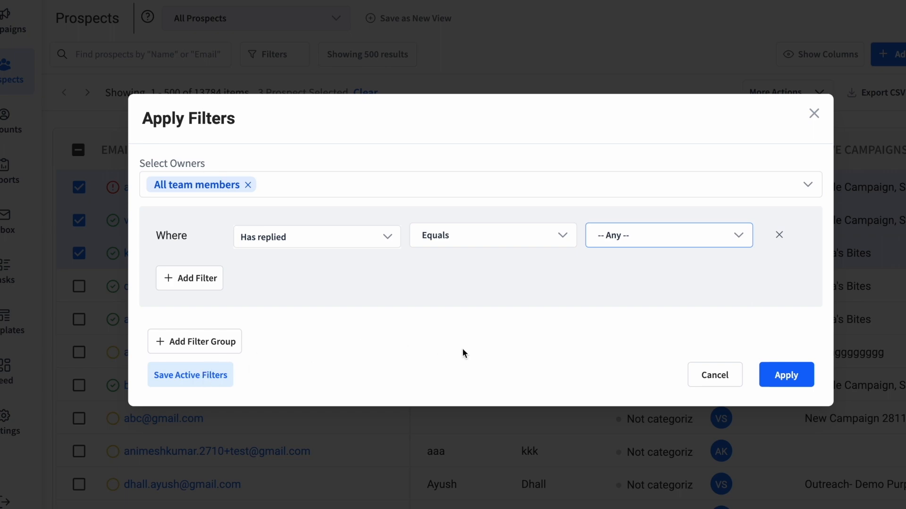
Save the active filters as a view named 'Test filter'.
left_click(198, 380)
left_click(418, 216)
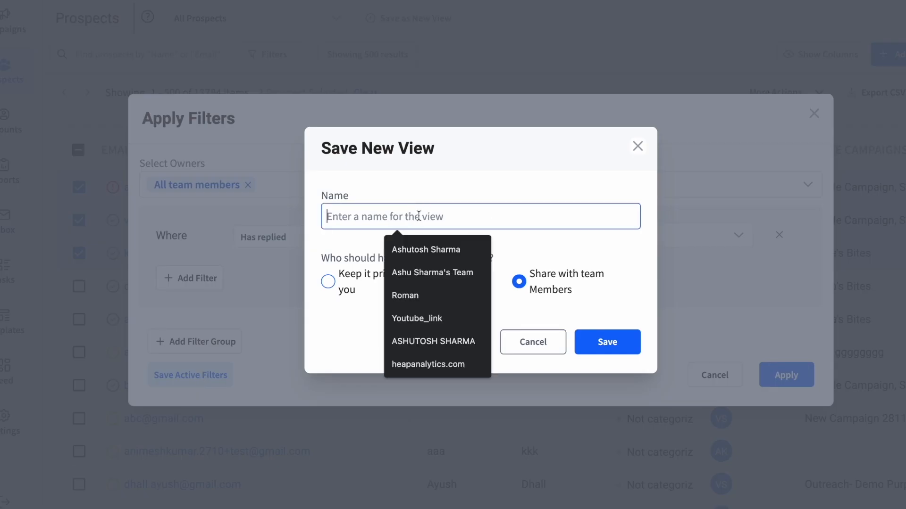
type("Test filter")
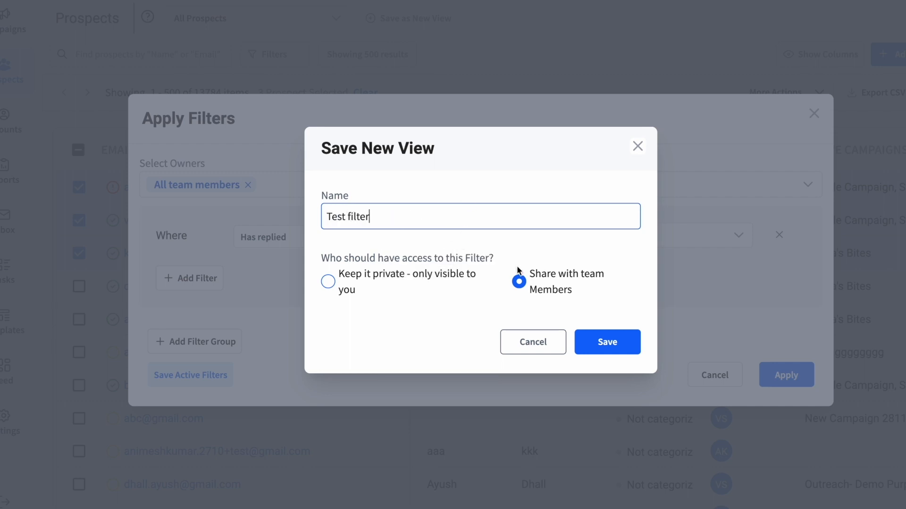
left_click(603, 342)
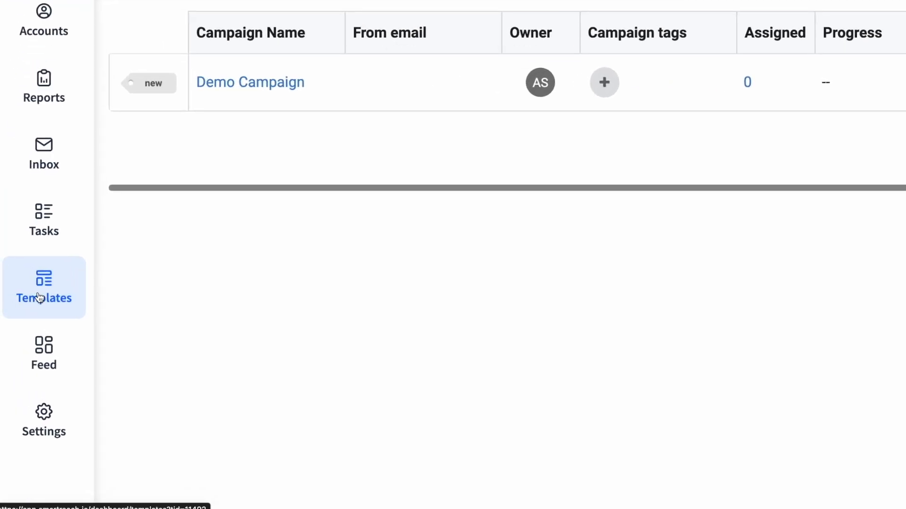
Create a new template with the pasted multichannel body, moving its first line into the subject.
left_click(39, 298)
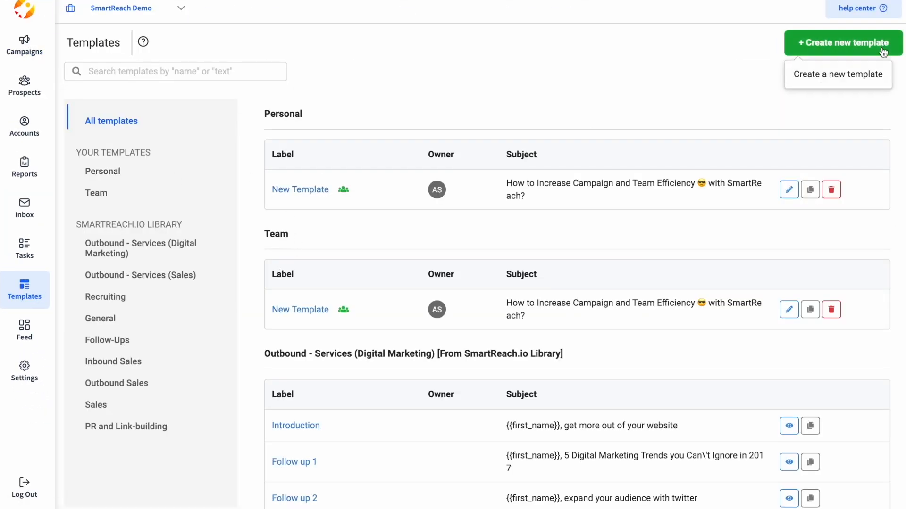
left_click(845, 42)
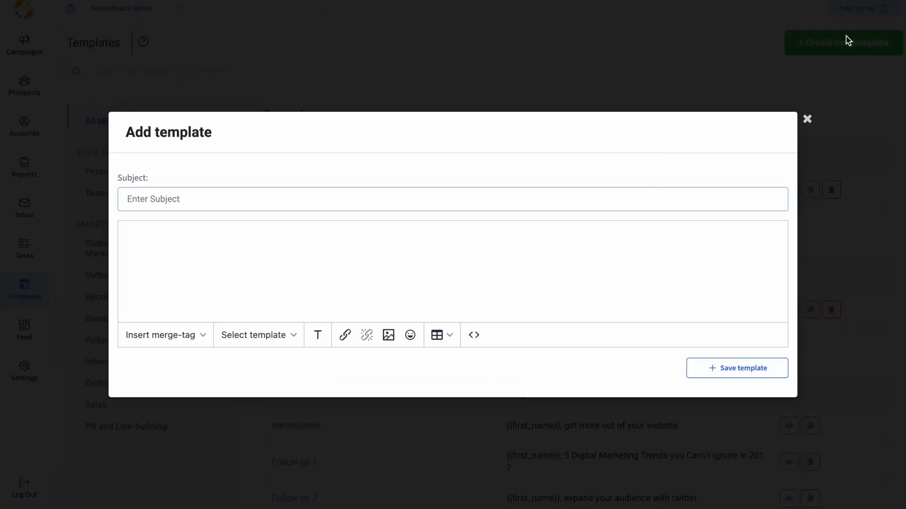
left_click(806, 492)
type("Multichannel With SmartReach.io 😎  Hey {{first_name}},    Try out SmartReach Multichannel to do your outreaches on (Emails, LinkedIn, WhatsApp, Calls, SMS)  Regards, {{signature}}")
triple_click(242, 216)
key("super+x")
left_click(196, 189)
key("super+v")
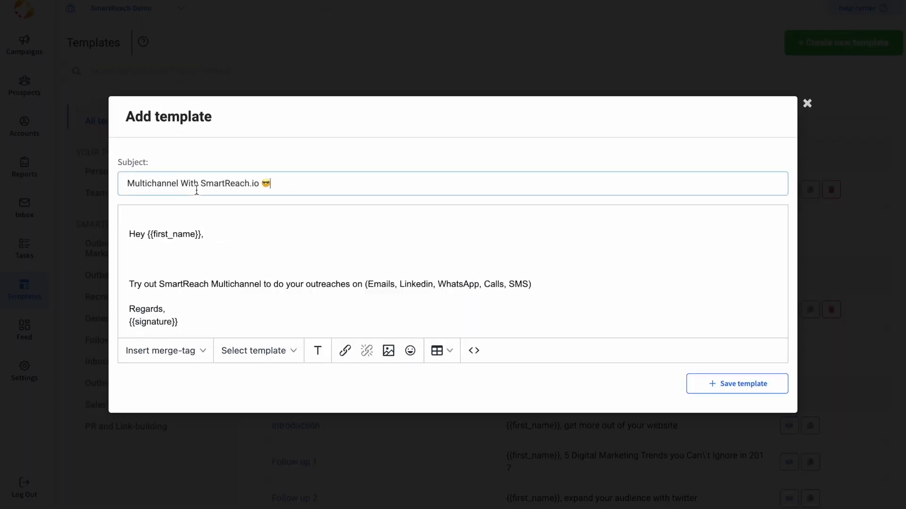
Save the template labelled Multichannel and shared with the team.
left_click(750, 385)
left_click(589, 322)
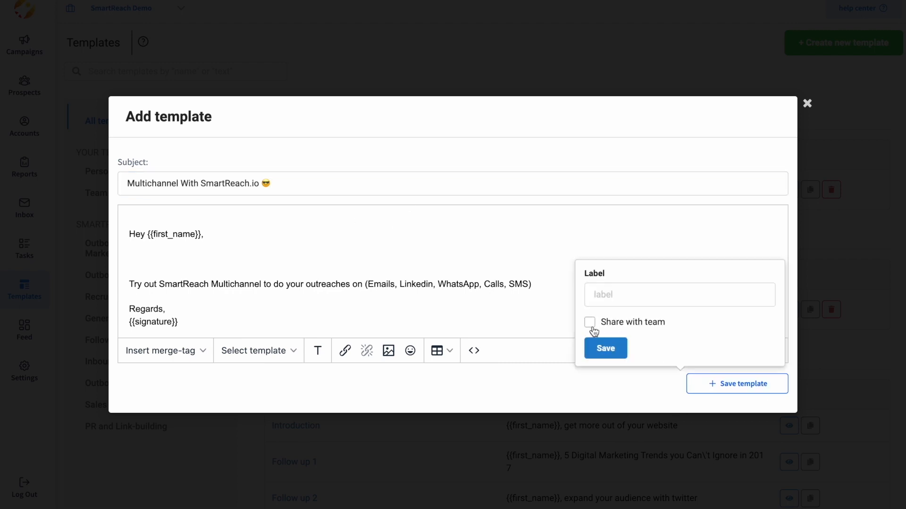
left_click(610, 295)
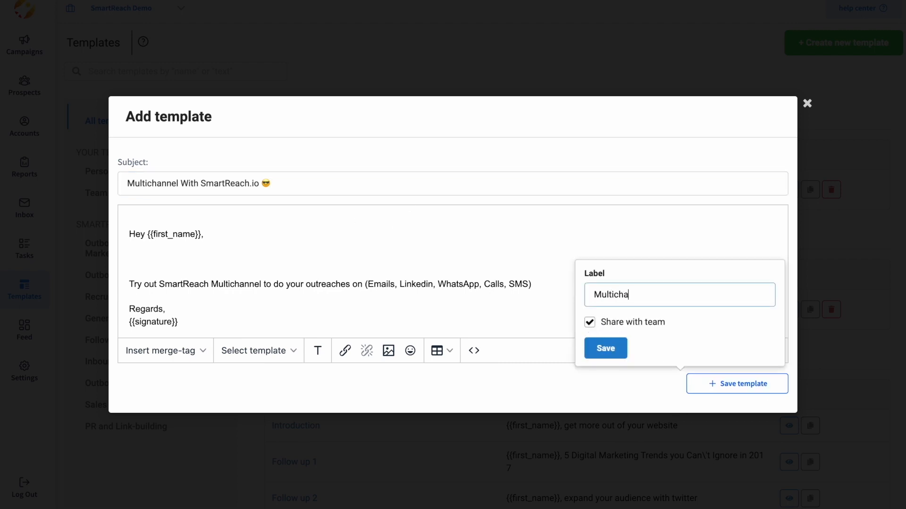
left_click(604, 346)
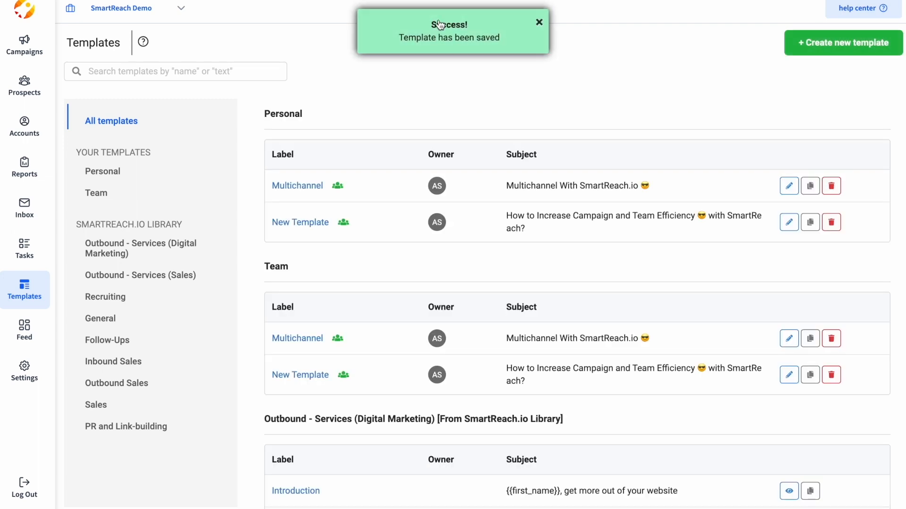
left_click(9, 45)
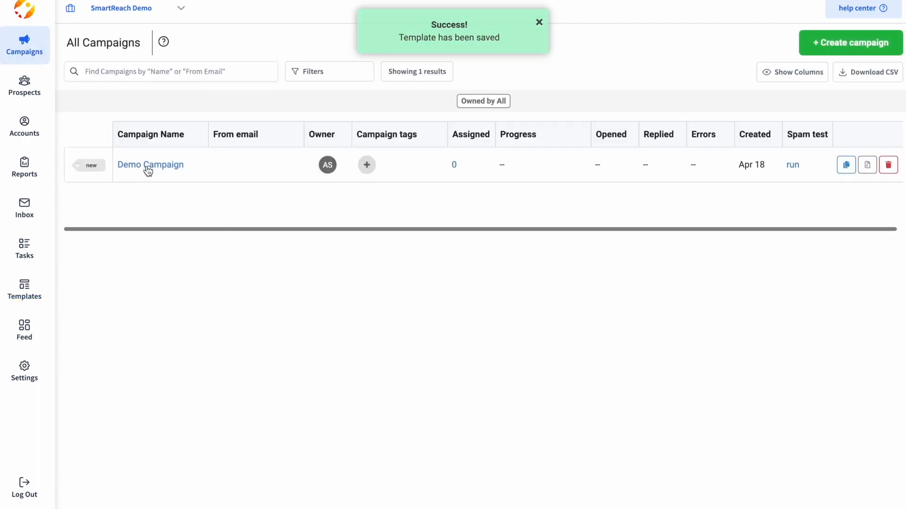
Apply the Multichannel template to the Demo Campaign's first email.
left_click(149, 166)
left_click(529, 280)
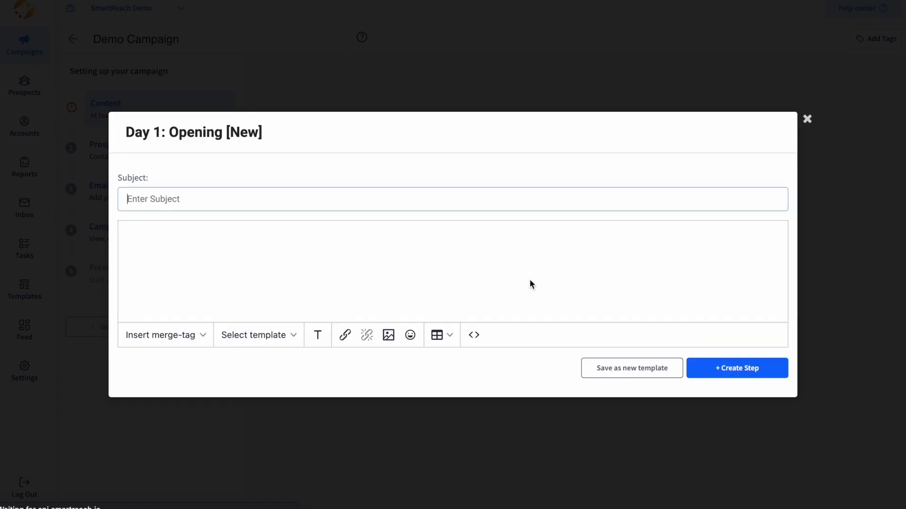
left_click(267, 335)
mouse_move(258, 111)
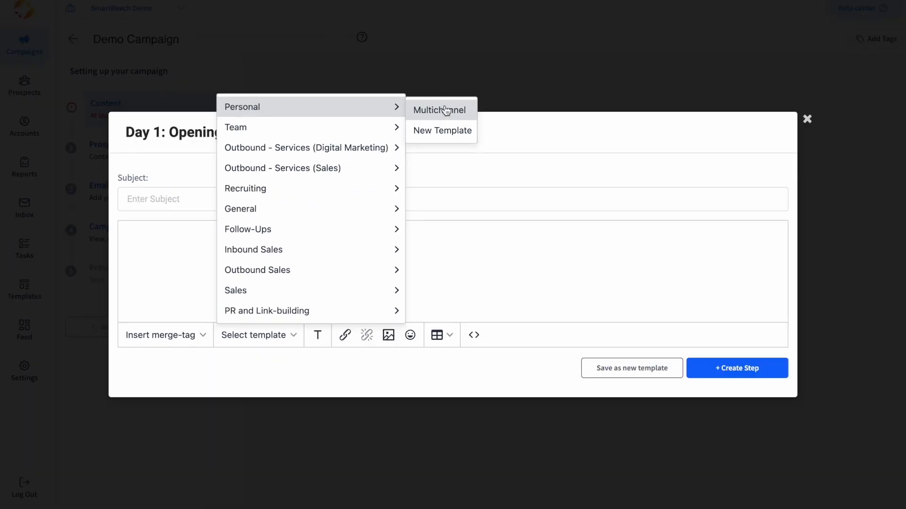
left_click(446, 110)
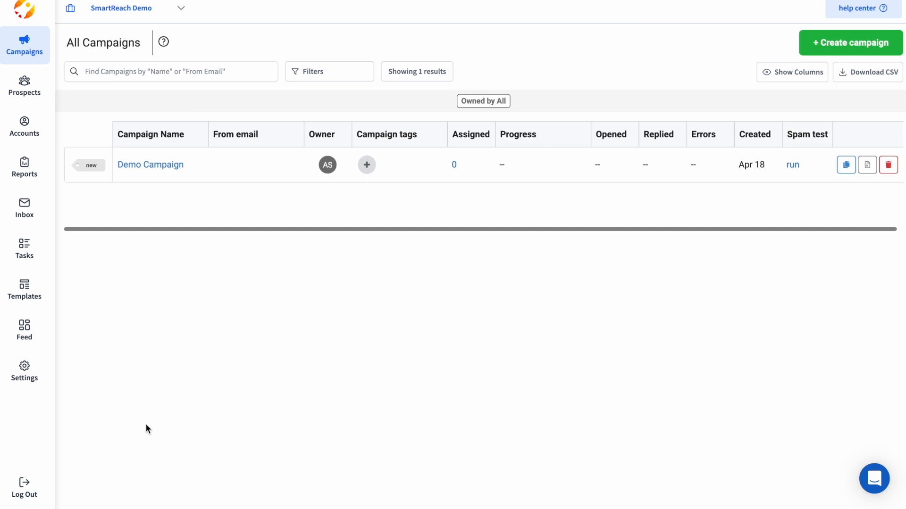
Go to Team Settings and show the Integrations section.
mouse_move(33, 377)
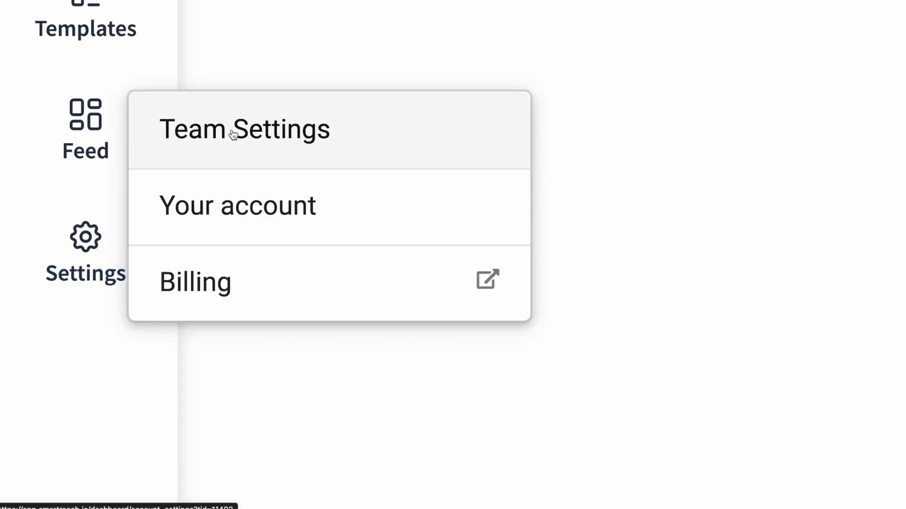
left_click(233, 134)
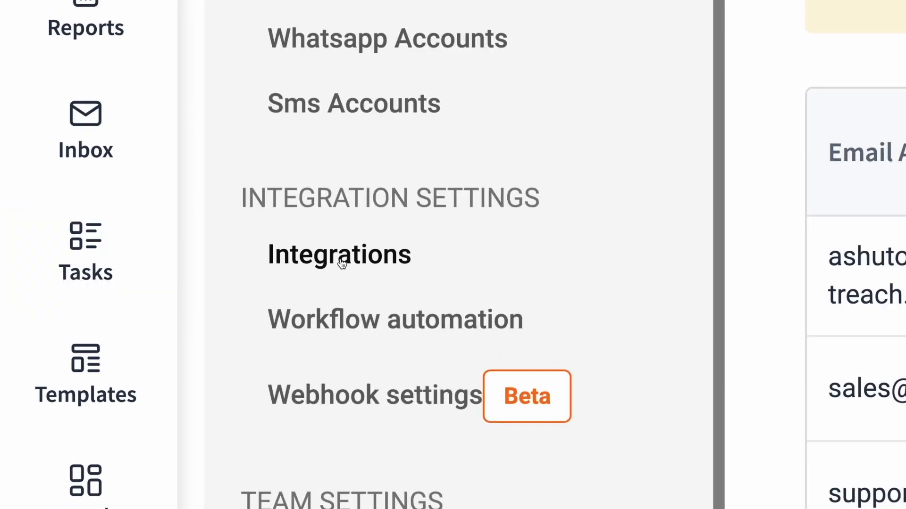
left_click(342, 262)
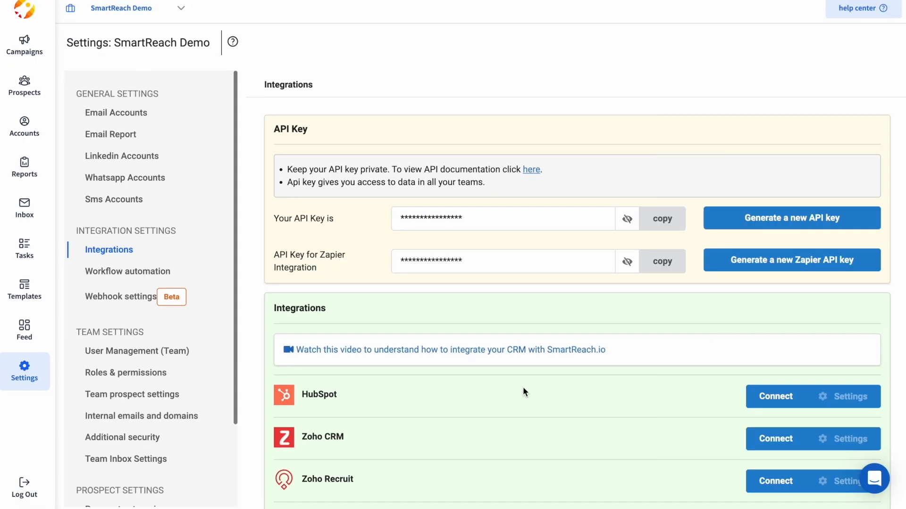
scroll(483, 317, "down", 3)
Highlight the HubSpot, Zoho CRM, Pipedrive and Salesforce integration names.
left_click_drag(350, 252, 309, 249)
left_click_drag(366, 299, 311, 302)
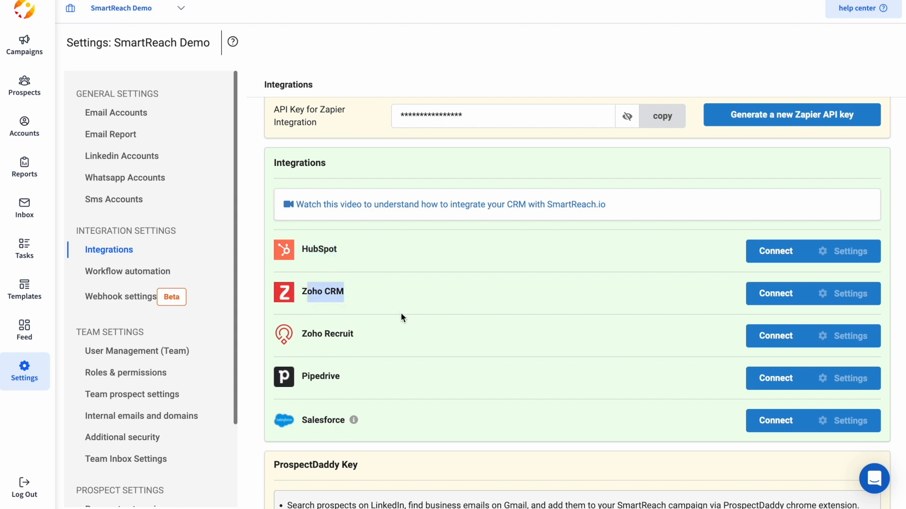
left_click(388, 342)
left_click_drag(370, 383, 299, 381)
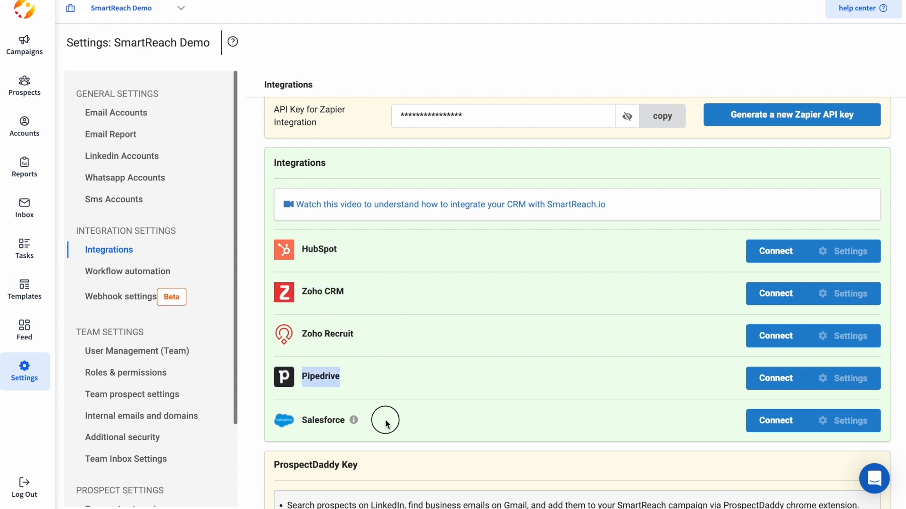
left_click_drag(386, 425, 299, 419)
left_click(357, 386)
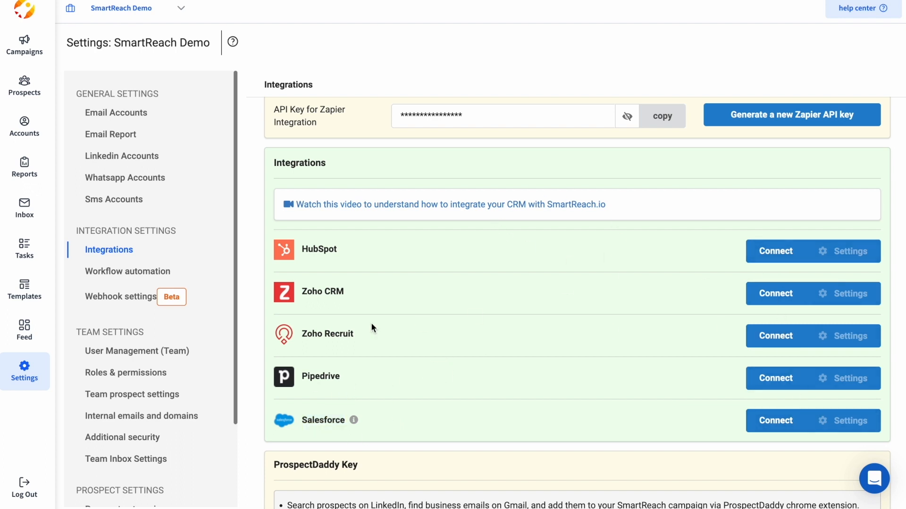
Highlight the Zapier API key and account API key labels.
scroll(425, 325, "up", 3)
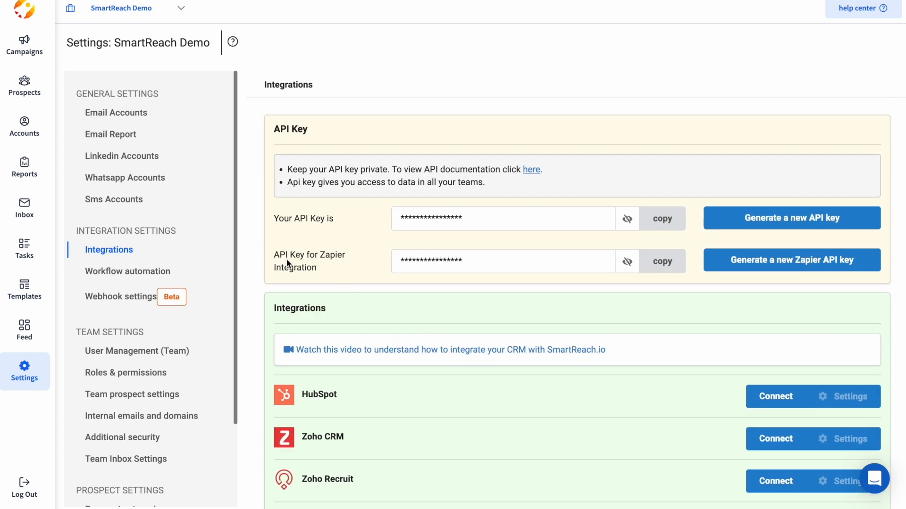
left_click_drag(273, 257, 313, 265)
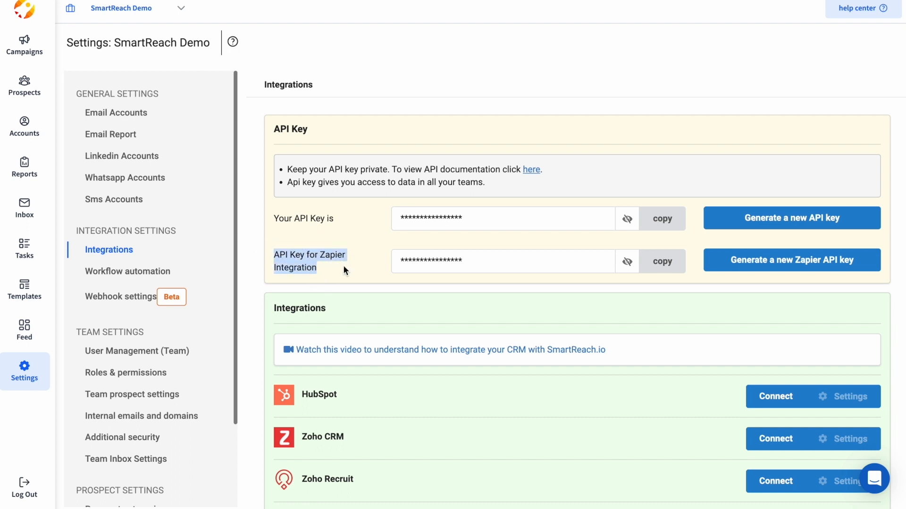
left_click(332, 272)
left_click_drag(276, 215, 316, 222)
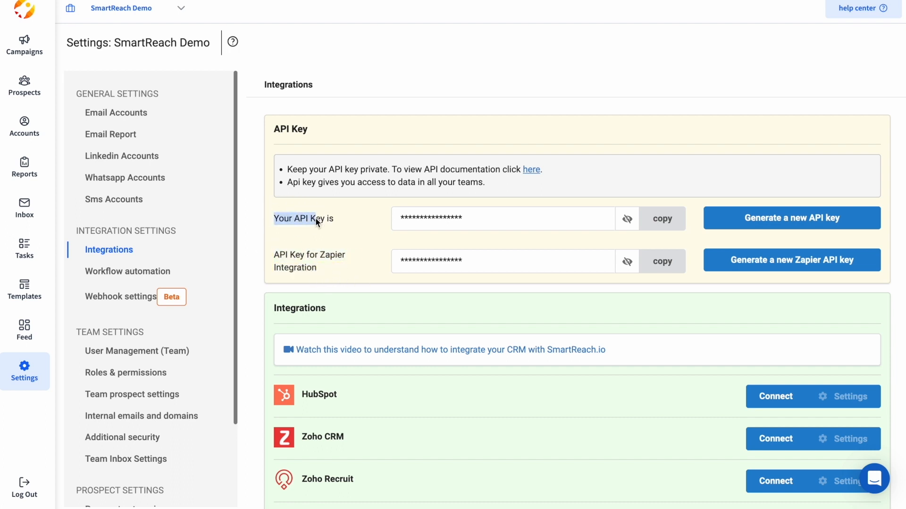
left_click(352, 227)
scroll(371, 364, "down", 3)
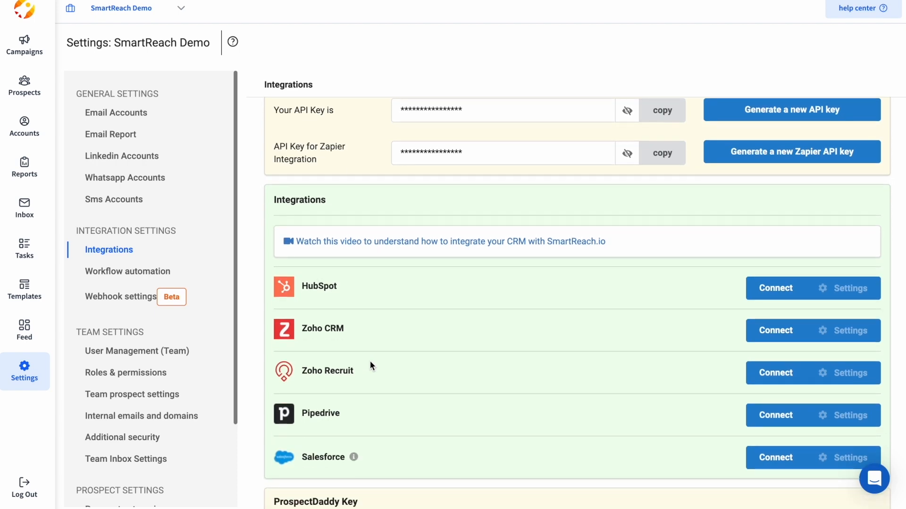
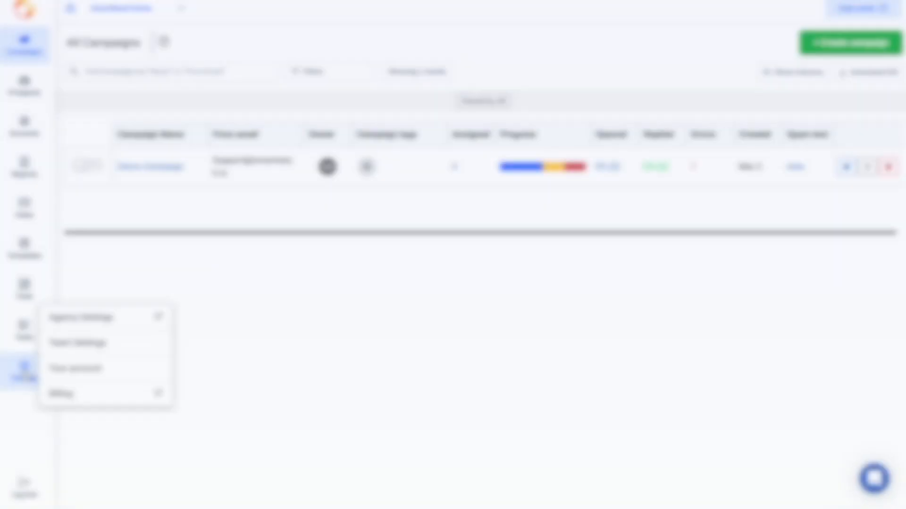
Open Team Settings and go to the team's User Management page for SmartReach Demo.
left_click(91, 347)
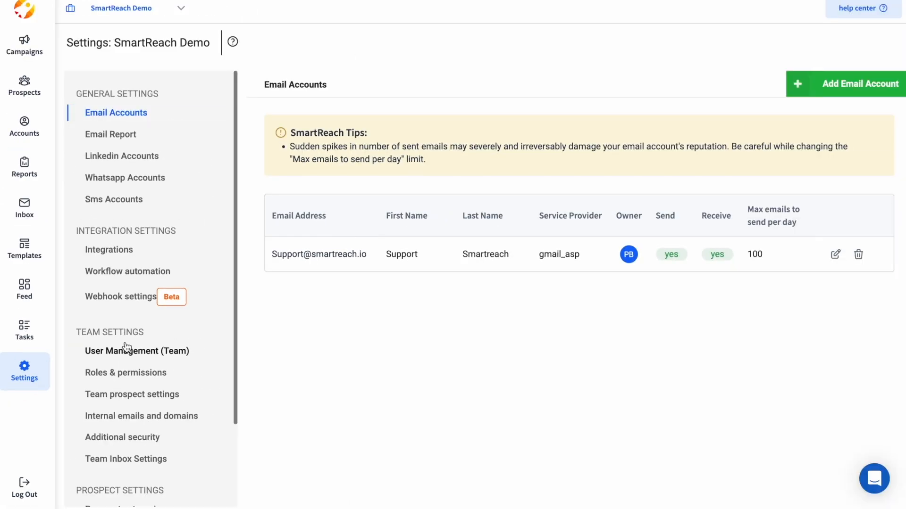
left_click(127, 349)
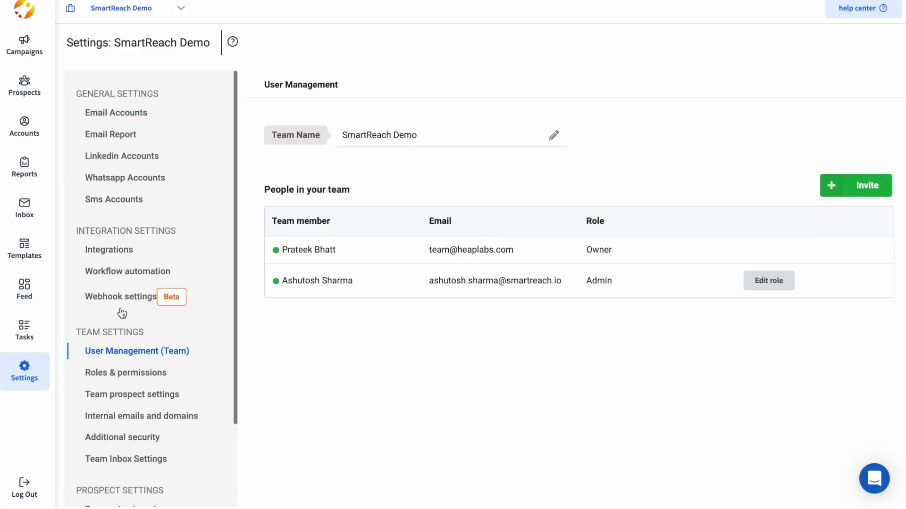
left_click(142, 373)
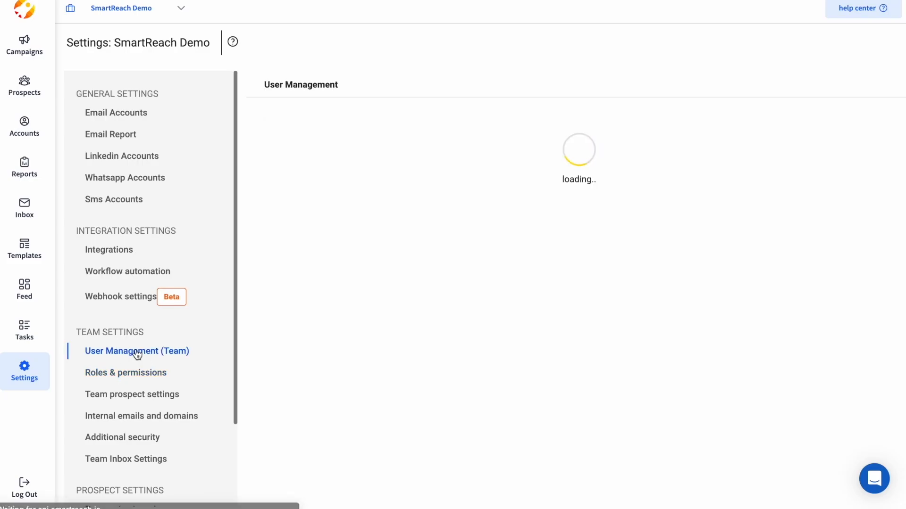
Invite a teammate by e-mail as a Member, fill in their first and last name, and send.
left_click(868, 192)
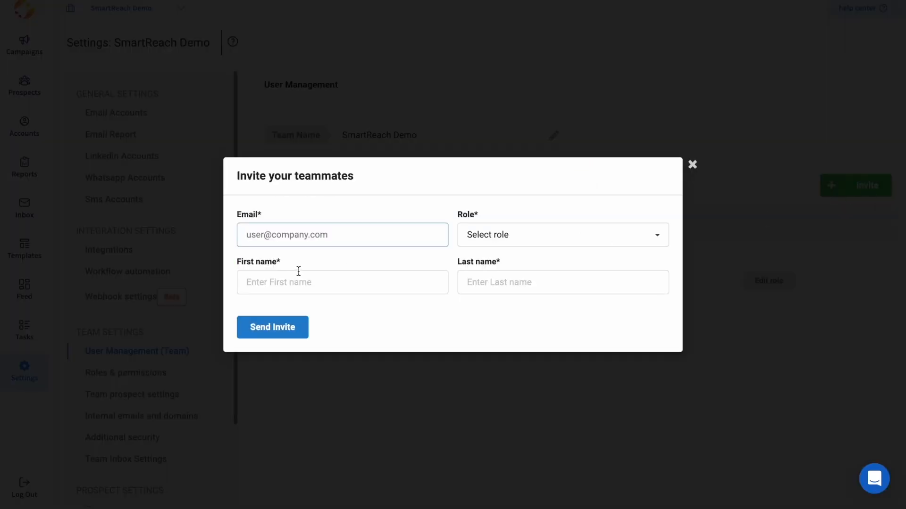
left_click(295, 239)
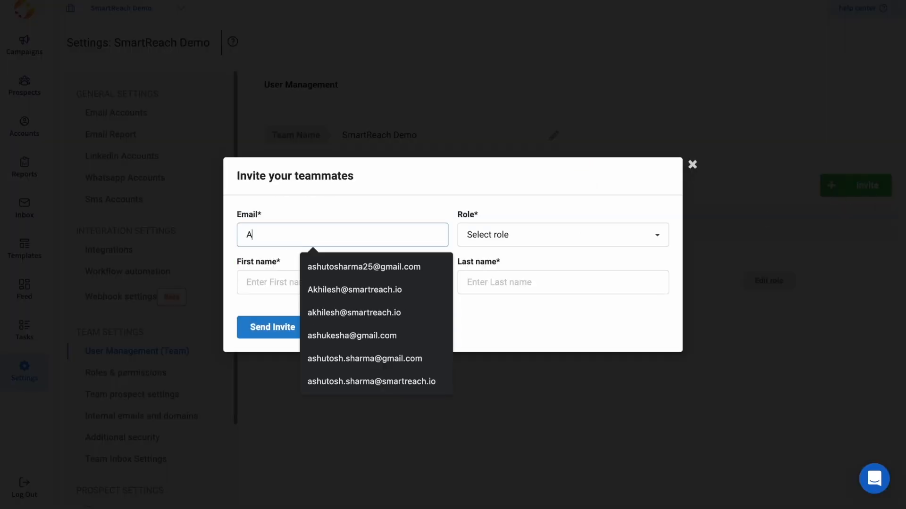
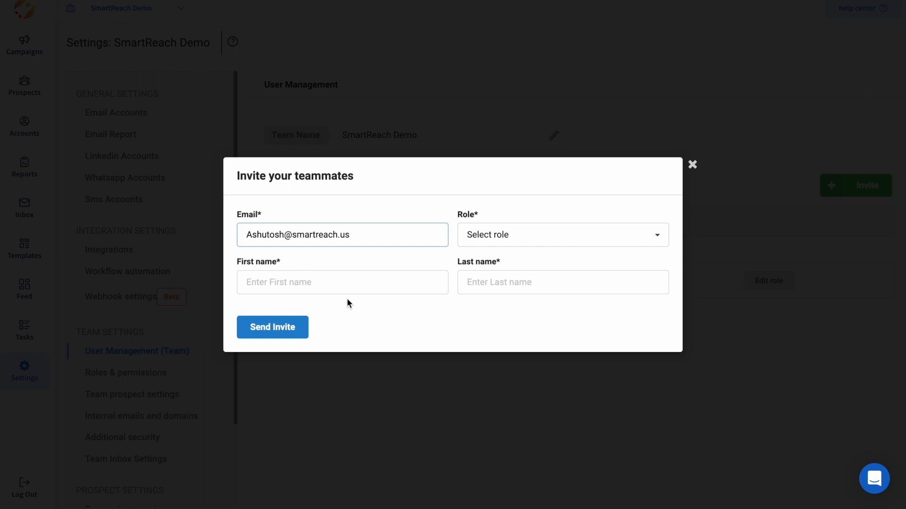
left_click(485, 246)
left_click(481, 279)
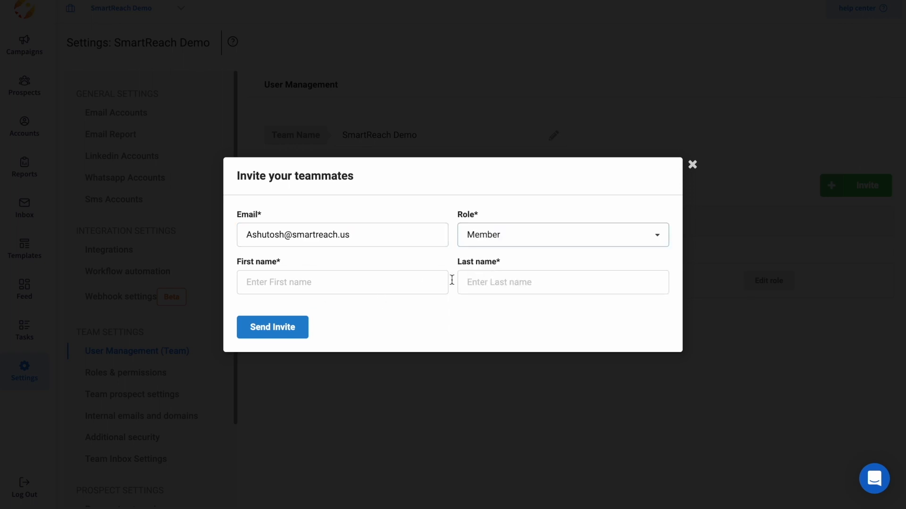
left_click(386, 278)
left_click(343, 313)
left_click(489, 280)
left_click(533, 315)
left_click(262, 325)
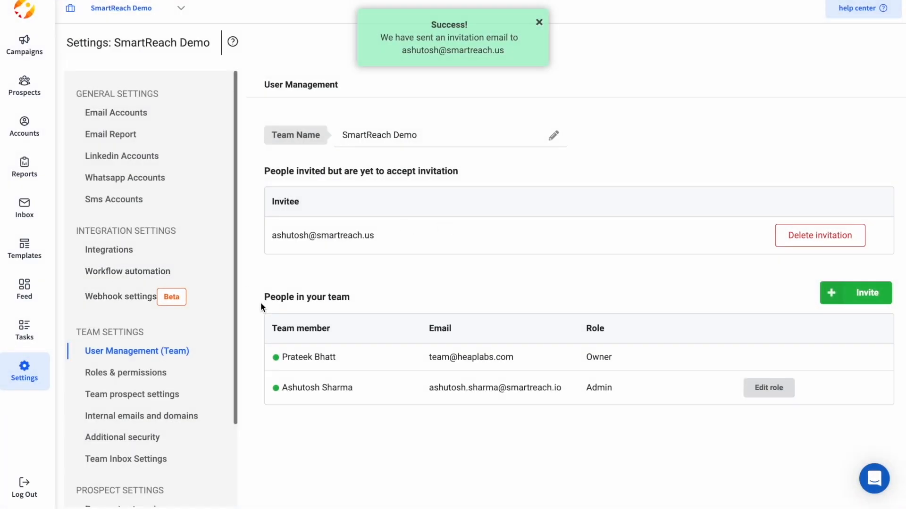
Open Roles & permissions and bring up the Admin role's permission table.
left_click(112, 374)
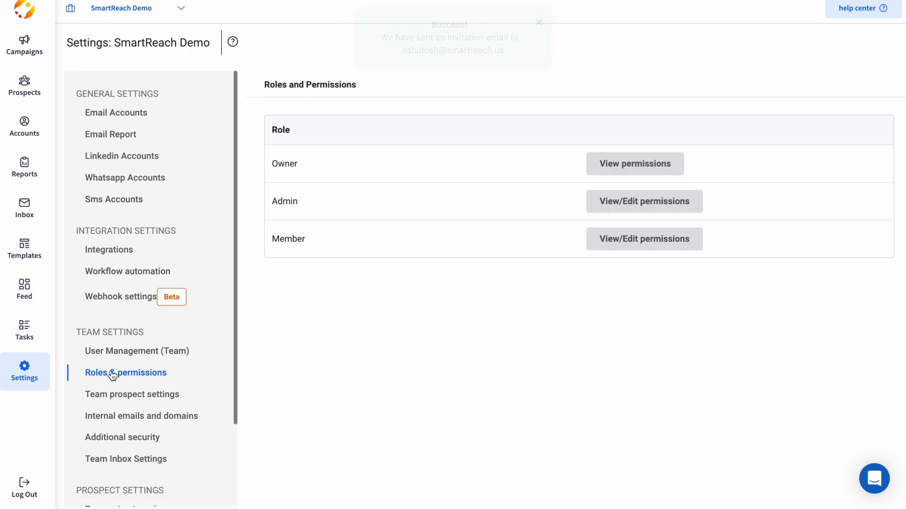
left_click(628, 202)
scroll(535, 438, "down", 3)
scroll(533, 442, "down", 4)
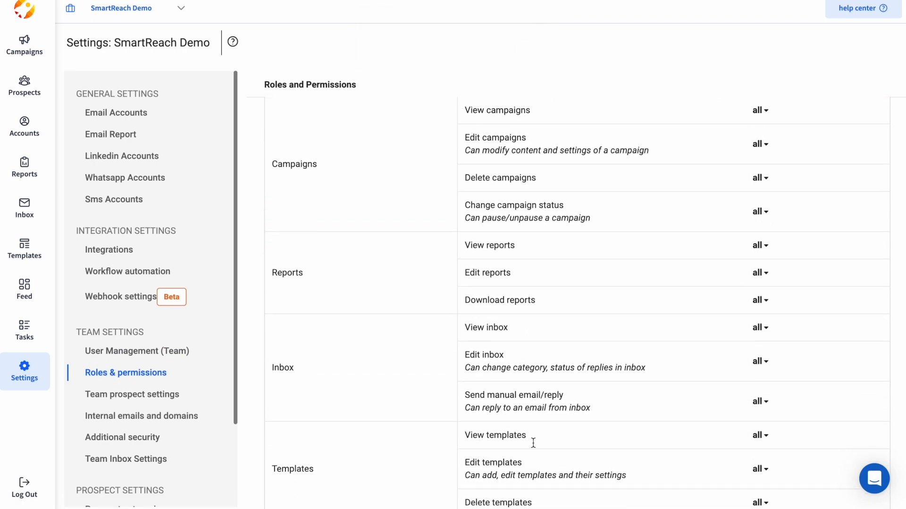
scroll(533, 442, "up", 1)
scroll(744, 157, "up", 4)
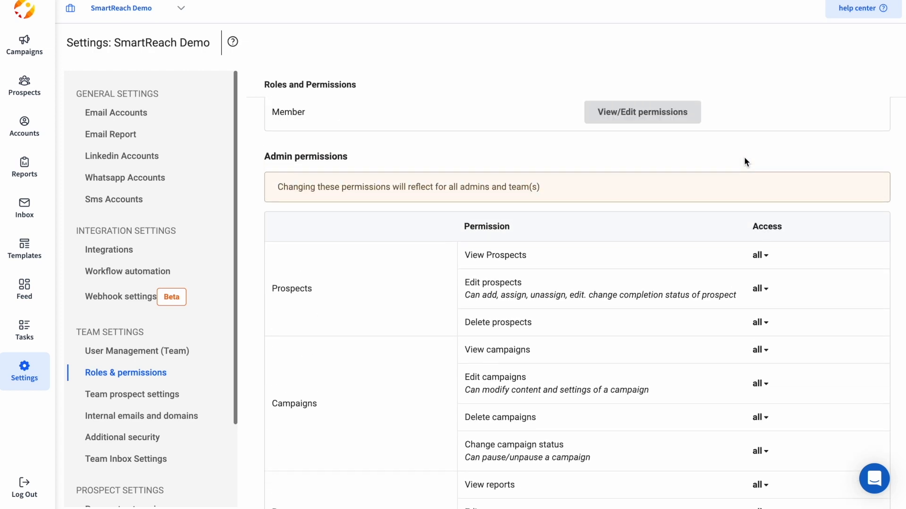
Set the Admin role's View Prospects and Edit prospects permissions to no_access.
left_click(760, 255)
left_click(780, 323)
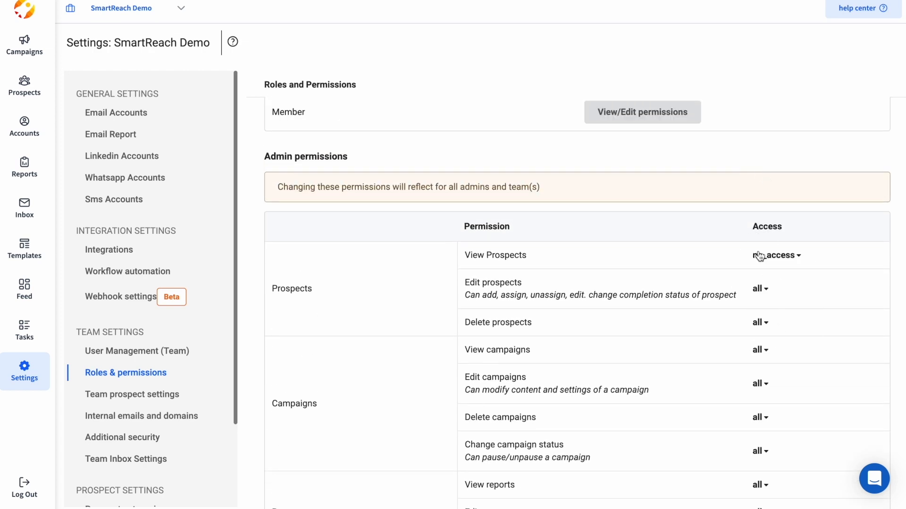
left_click(764, 294)
left_click(772, 351)
scroll(697, 358, "down", 10)
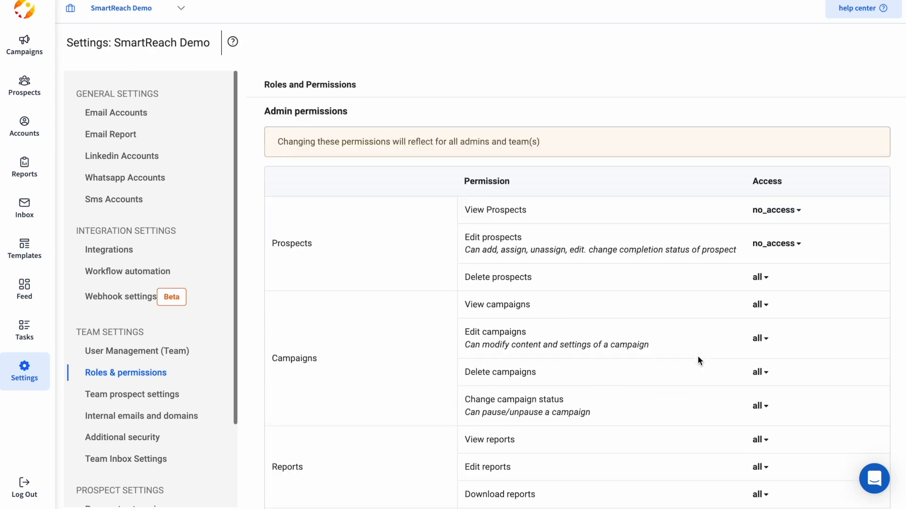
scroll(697, 356, "down", 2)
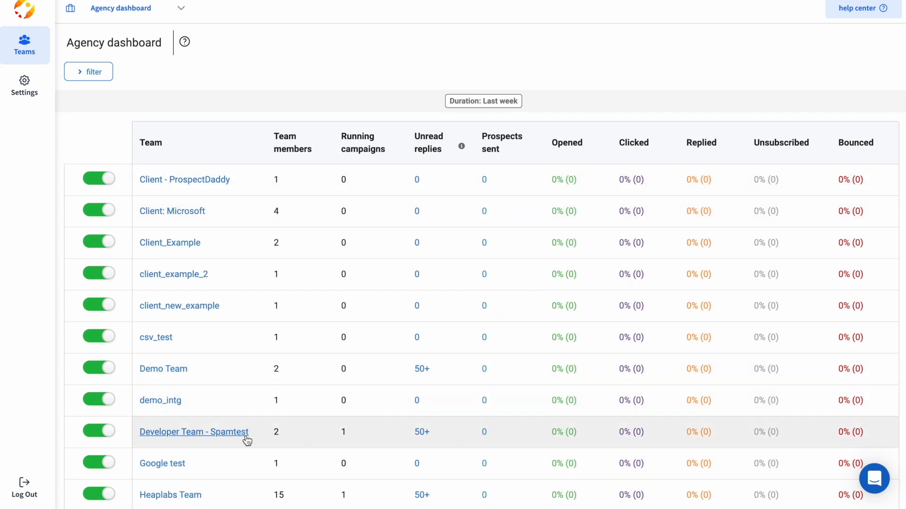
Highlight the agency dashboard's Team, Team members and Running campaigns columns.
scroll(245, 438, "down", 5)
scroll(247, 439, "up", 5)
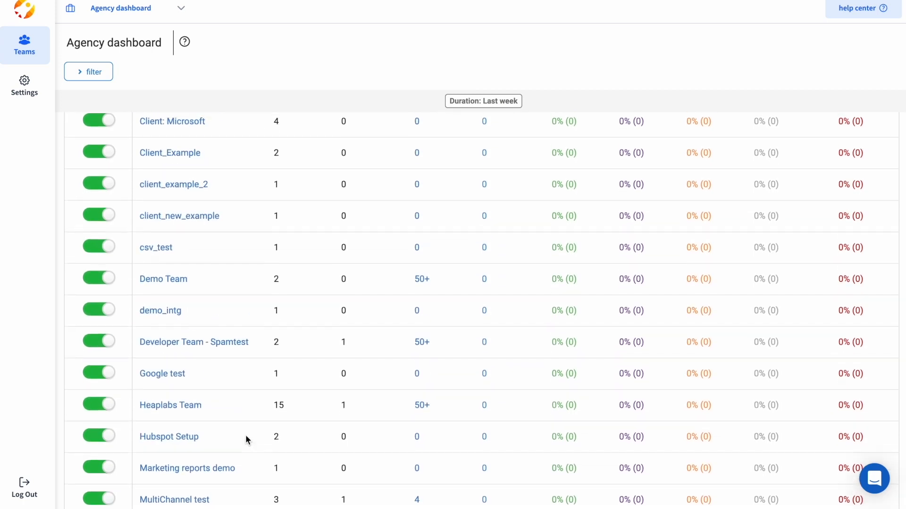
left_click_drag(136, 144, 168, 147)
left_click(182, 143)
left_click_drag(270, 137, 377, 147)
left_click(322, 152)
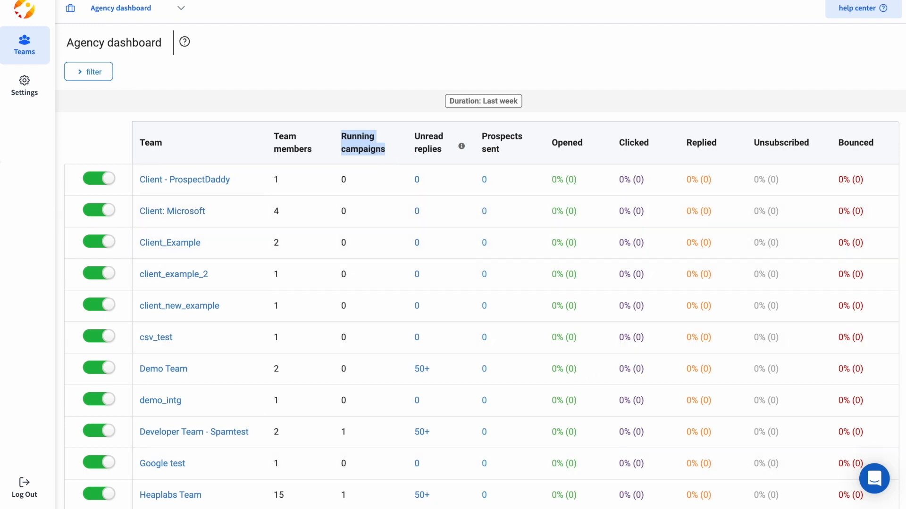
left_click(33, 171)
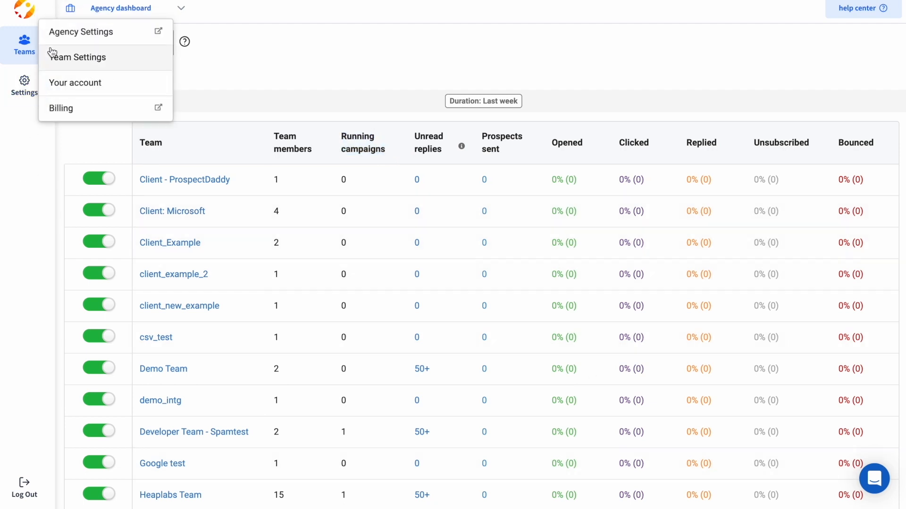
Open Agency Settings from the account settings menu.
scroll(318, 281, "down", 2)
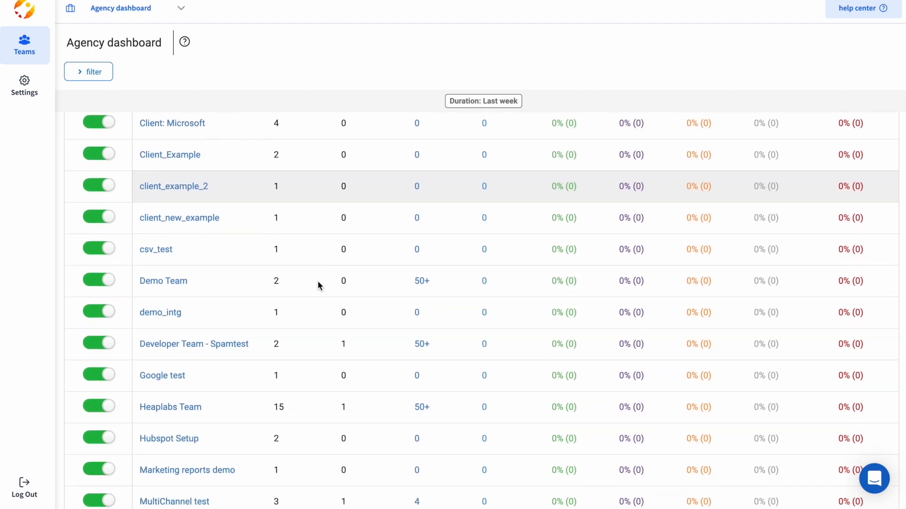
scroll(318, 281, "up", 2)
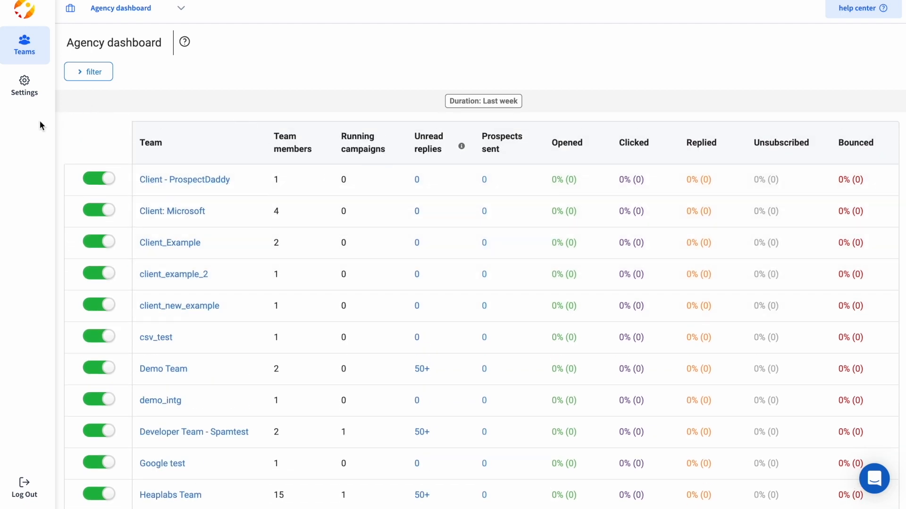
left_click(24, 89)
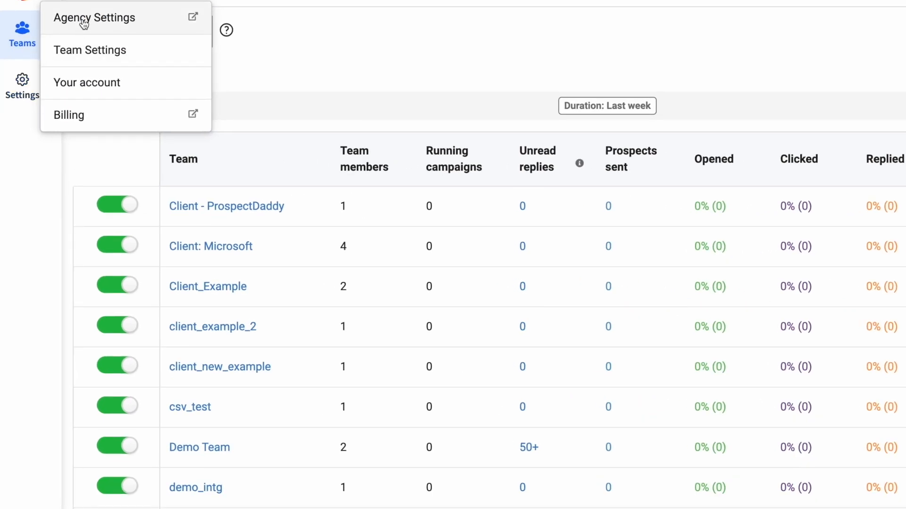
left_click(84, 21)
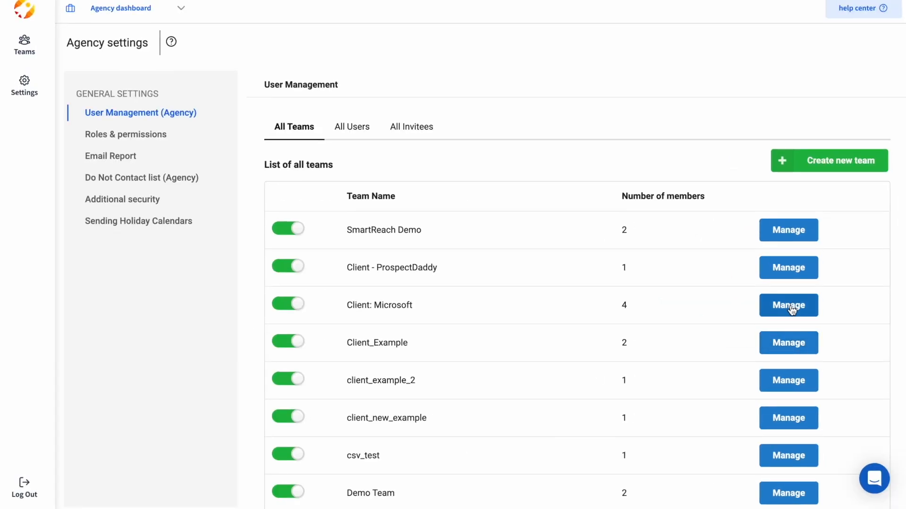
Check the Client: Microsoft team's members, then create a team named 'New team SmartReach'.
left_click(792, 309)
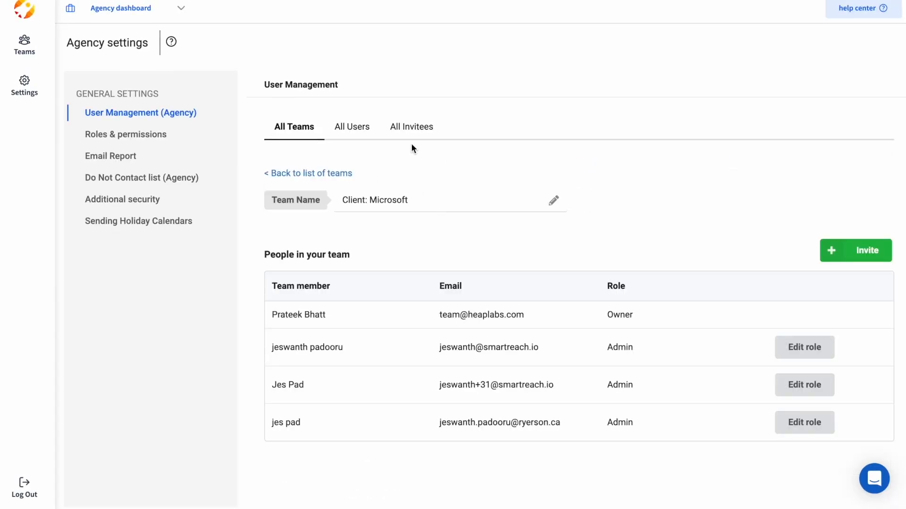
left_click(179, 118)
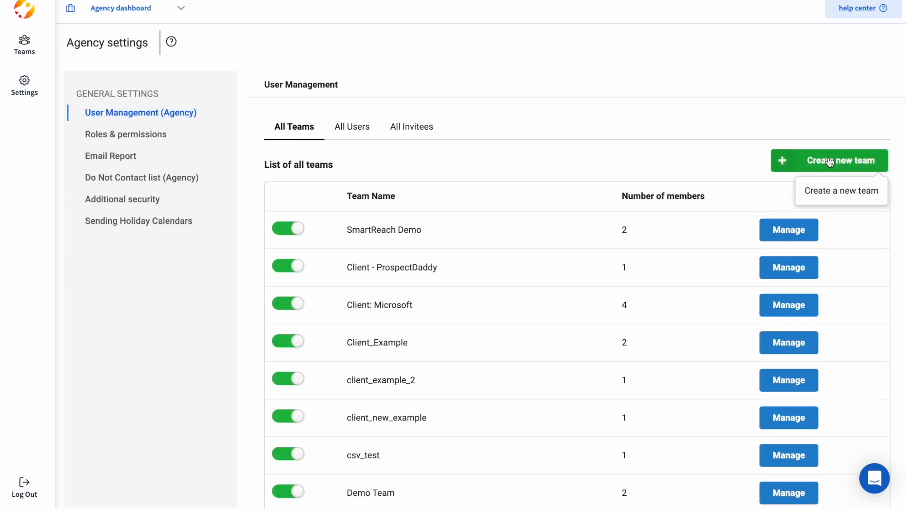
left_click(829, 161)
left_click(292, 278)
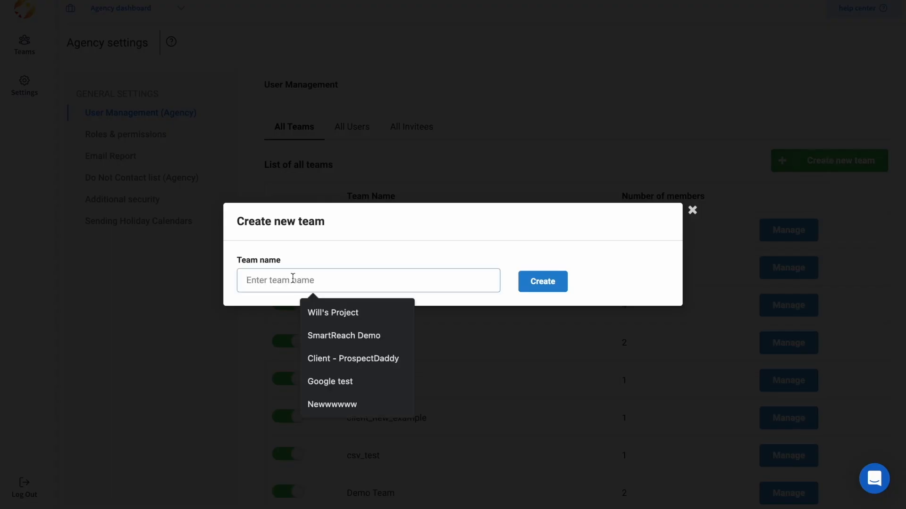
type("New team SmartReach")
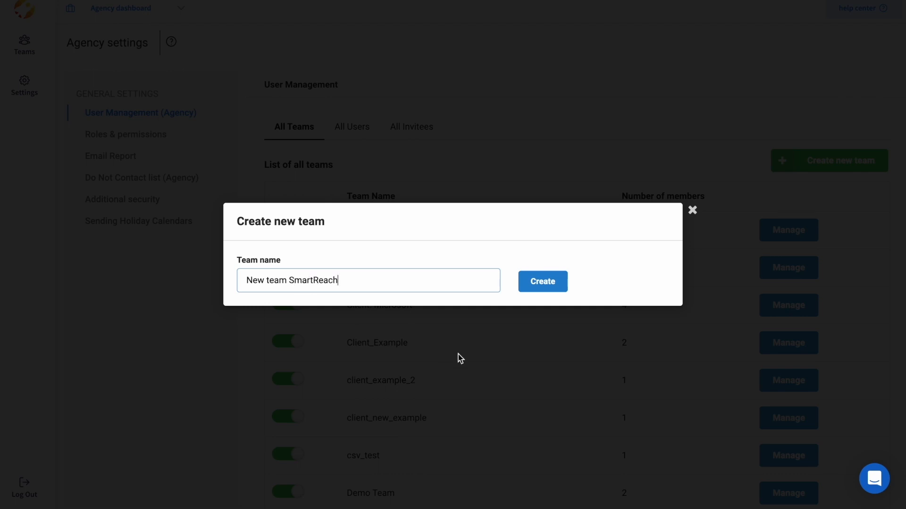
left_click(525, 282)
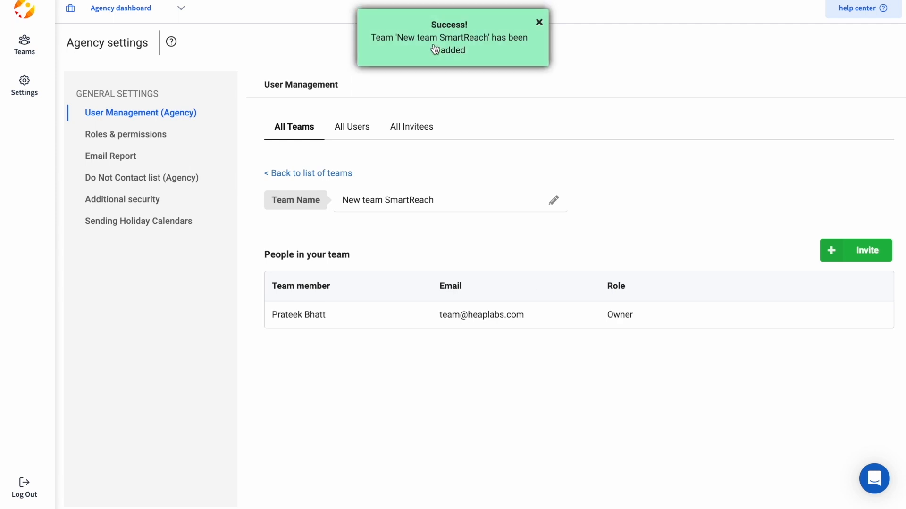
left_click(436, 49)
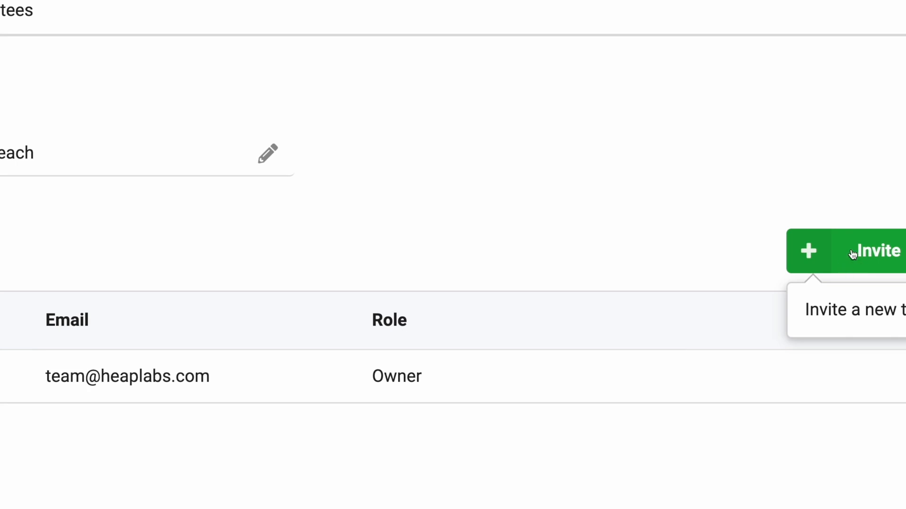
Browse the agency Email Report, Do Not Contact list and Additional security settings.
left_click(110, 156)
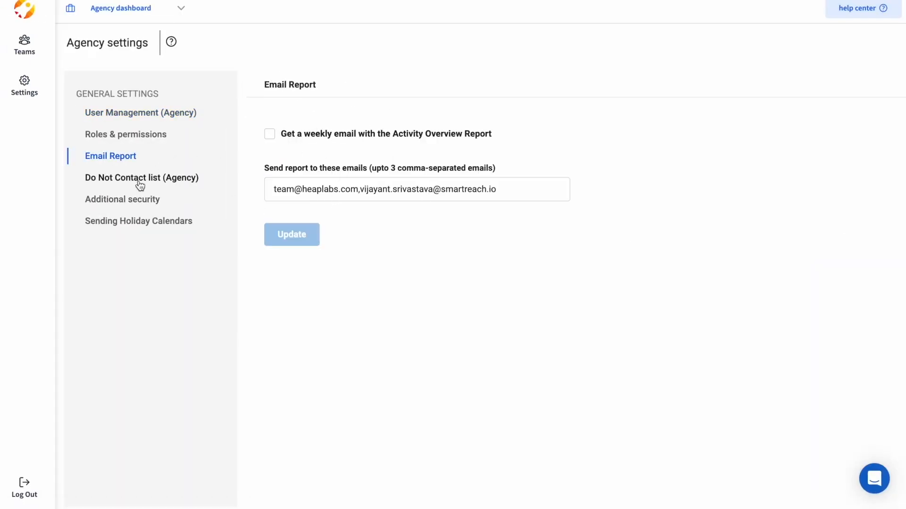
left_click(164, 178)
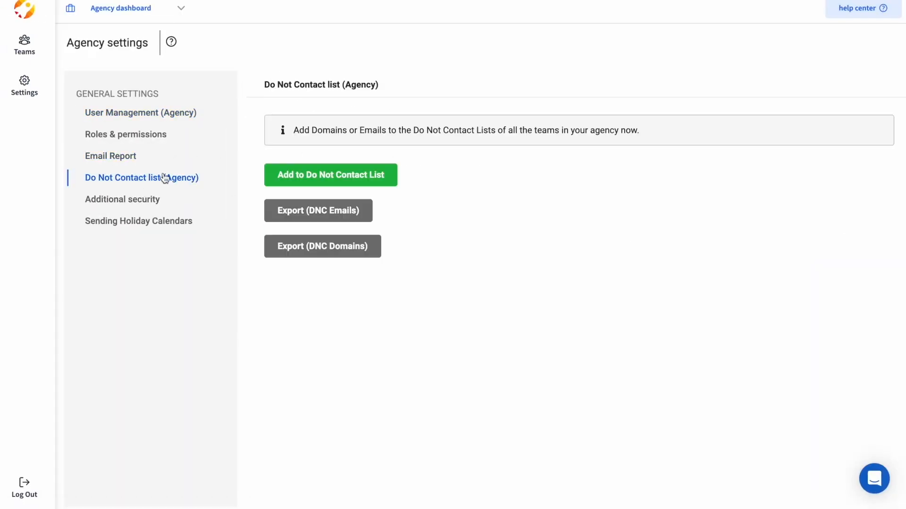
left_click(142, 200)
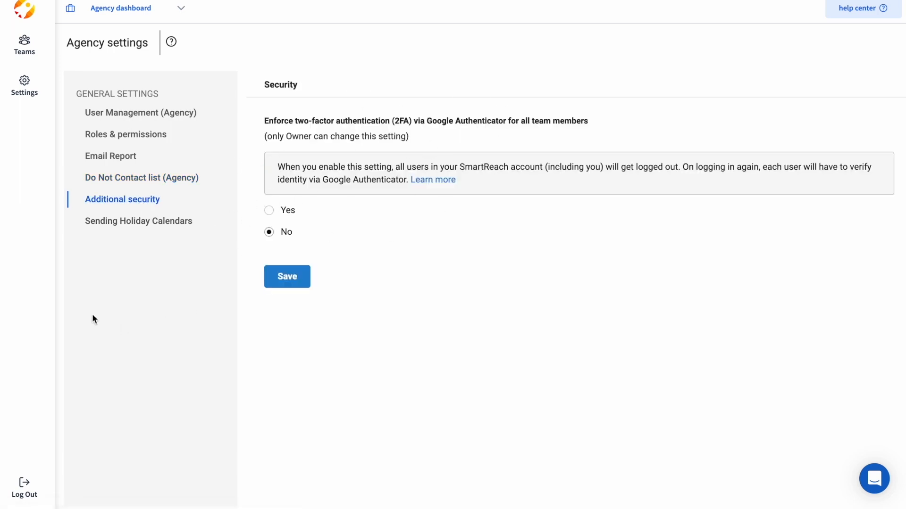
Open the agency's Sending Holiday Calendars settings.
left_click(143, 229)
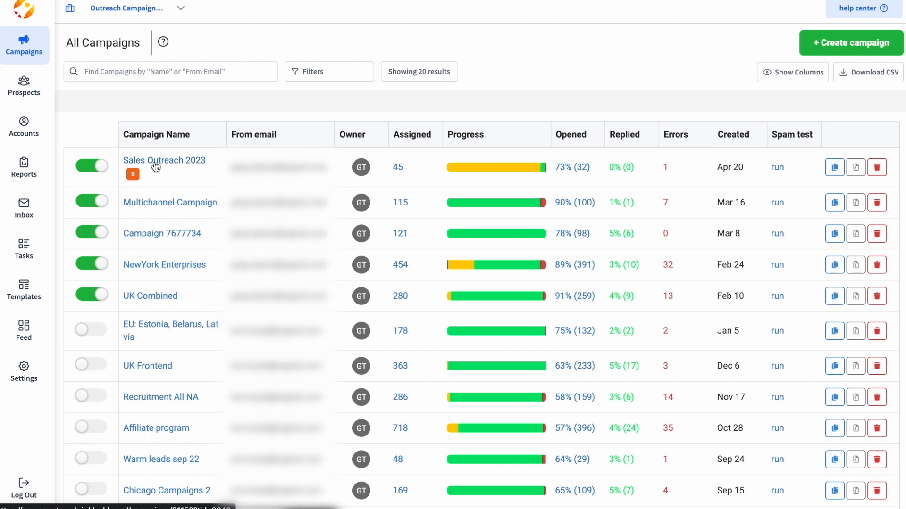
Open NewYork Enterprises' report and highlight its Prospects Contacted, Bounced and Opened stats.
left_click(156, 163)
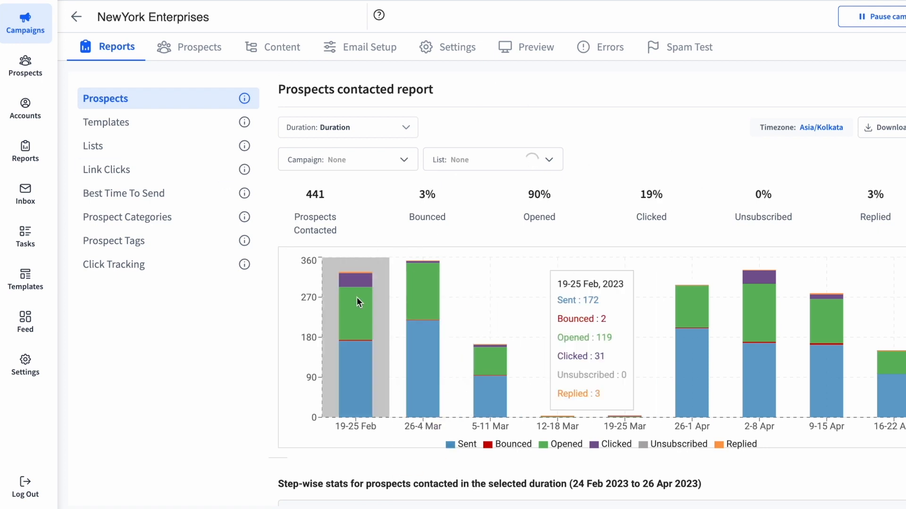
mouse_move(493, 361)
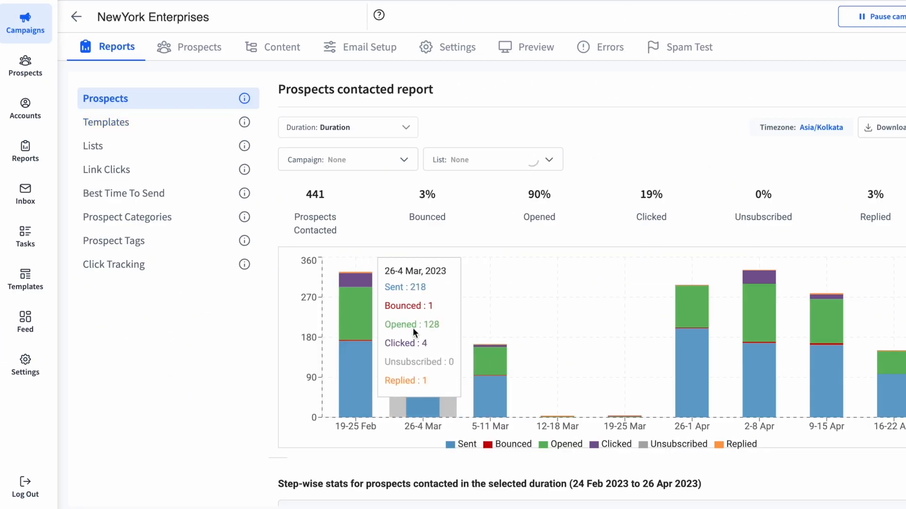
left_click_drag(283, 216, 338, 227)
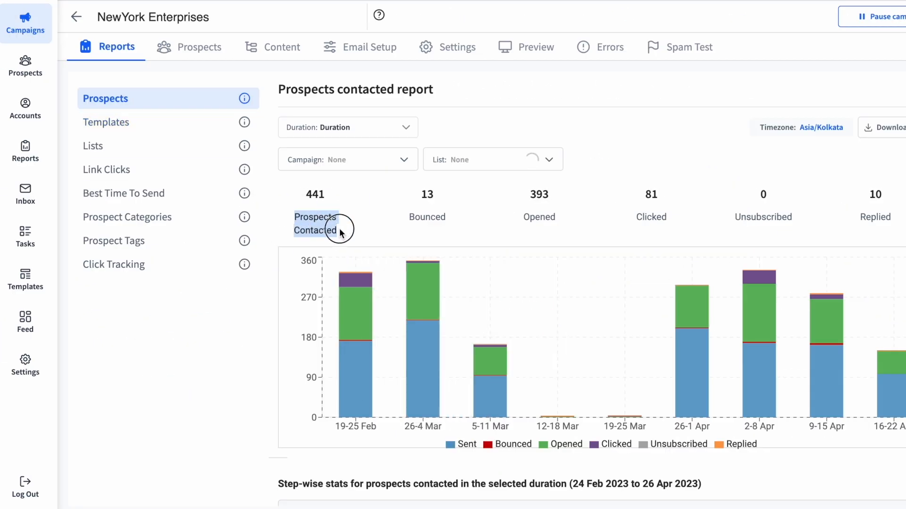
left_click_drag(408, 217, 446, 217)
left_click_drag(513, 216, 562, 214)
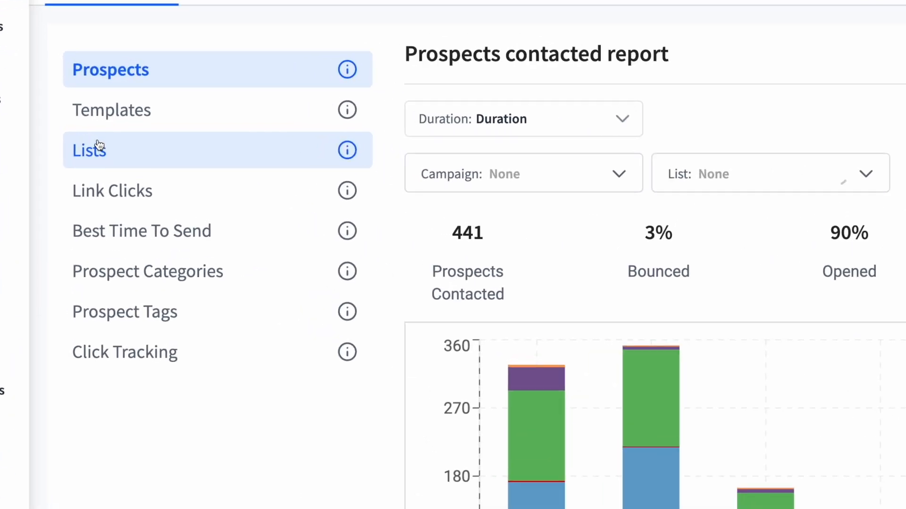
Step through the Templates, Lists, Link Clicks and Best Time To Send reports.
left_click(133, 117)
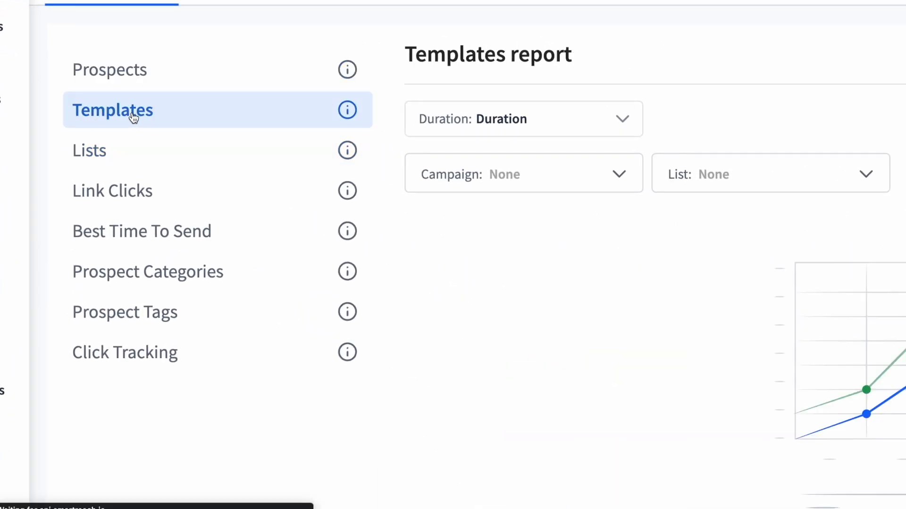
left_click(132, 152)
left_click(147, 187)
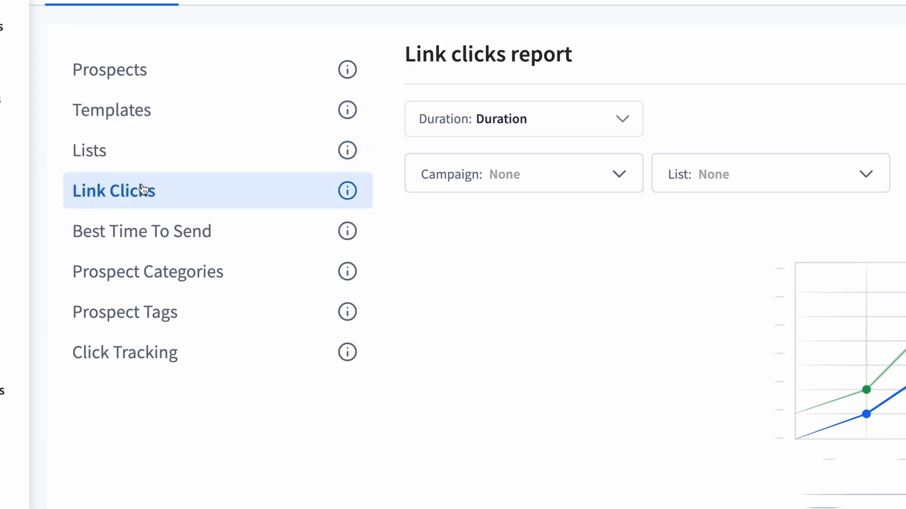
left_click(150, 235)
Open the report's Duration choices and close them without picking one.
mouse_move(349, 231)
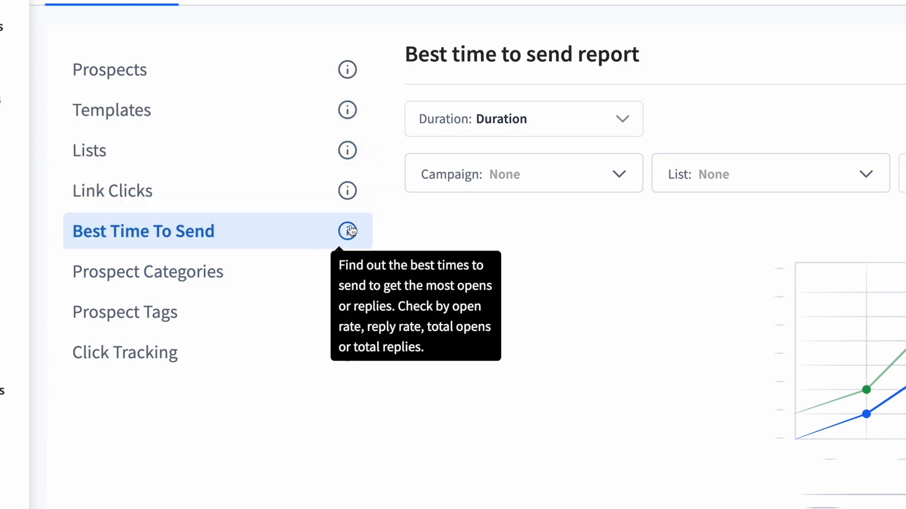
mouse_move(352, 192)
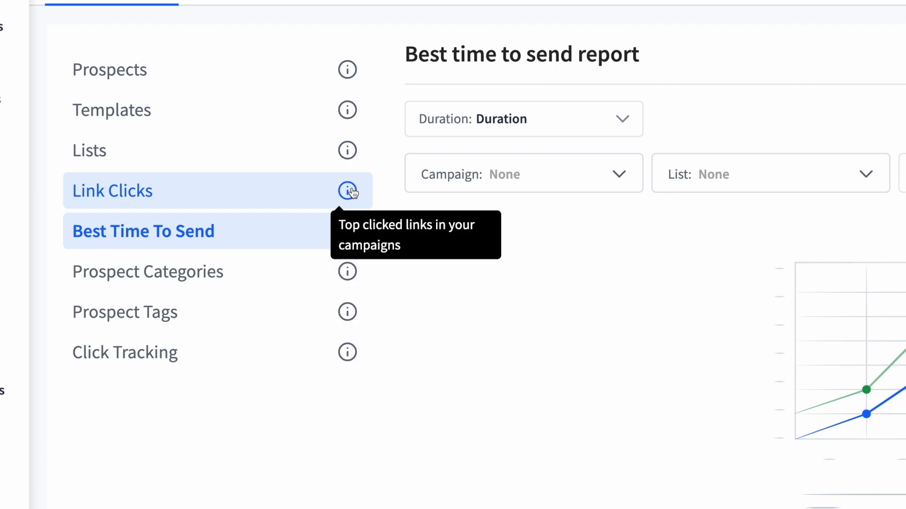
mouse_move(350, 82)
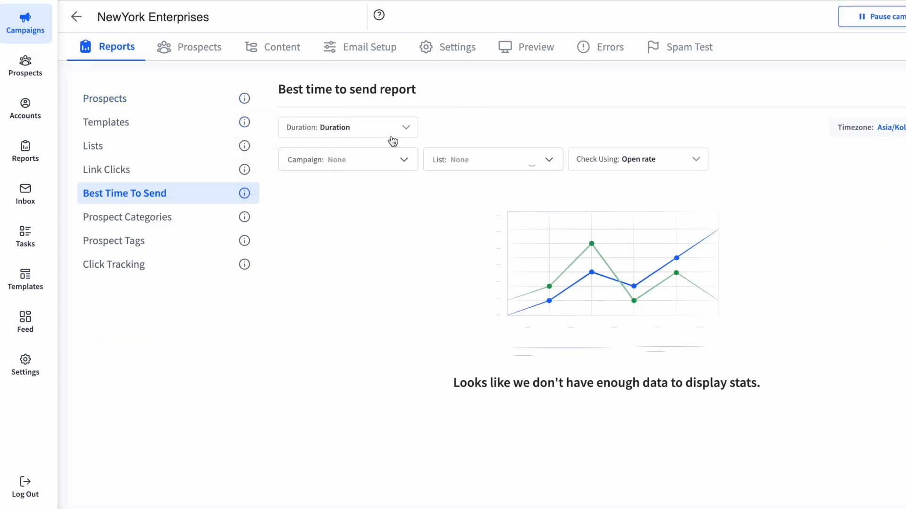
left_click(344, 132)
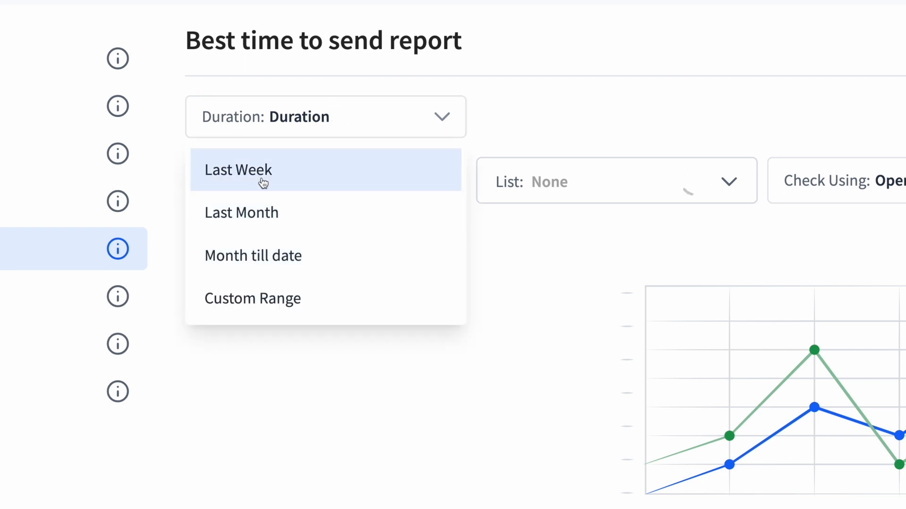
left_click(736, 103)
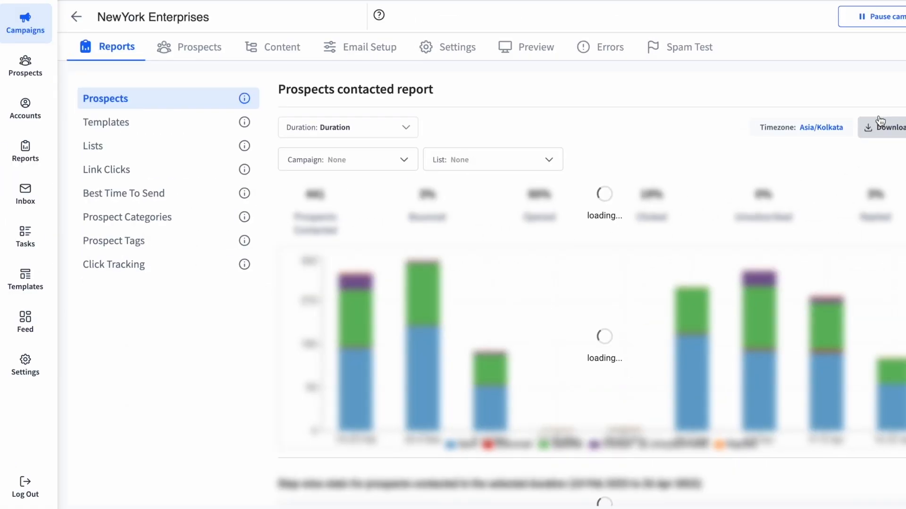
mouse_move(334, 345)
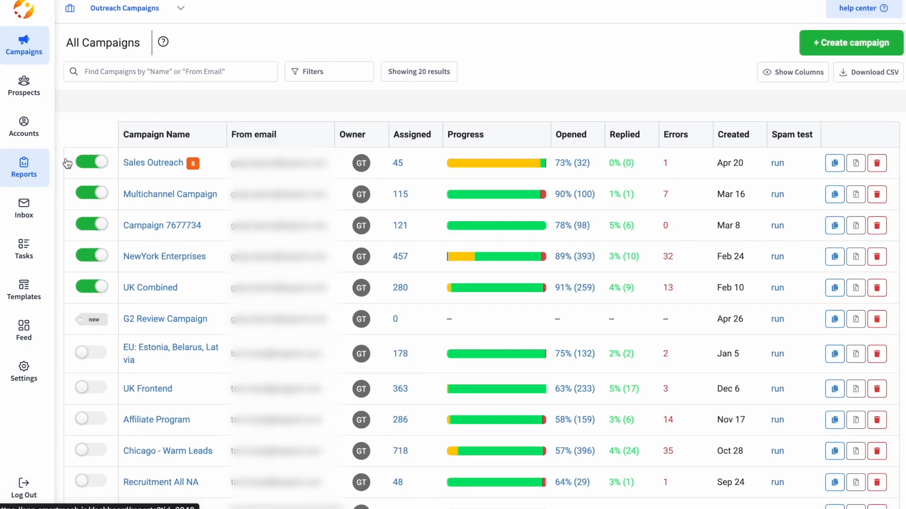
Open the account-wide All Reports showing Last Month's Prospects contacted report.
left_click(67, 163)
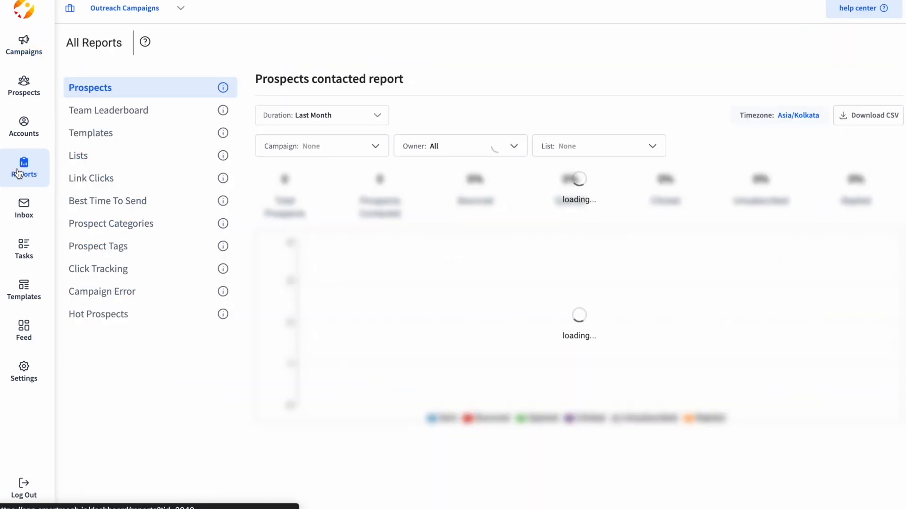
mouse_move(231, 96)
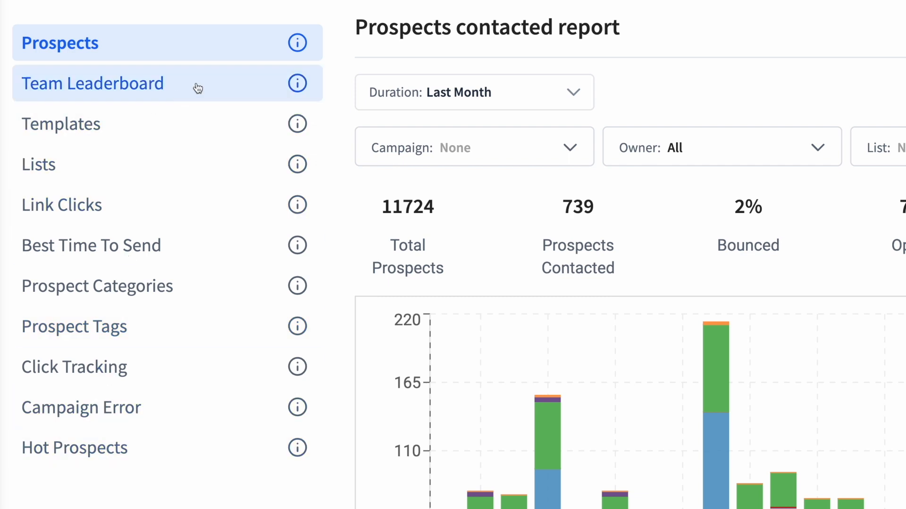
mouse_move(297, 83)
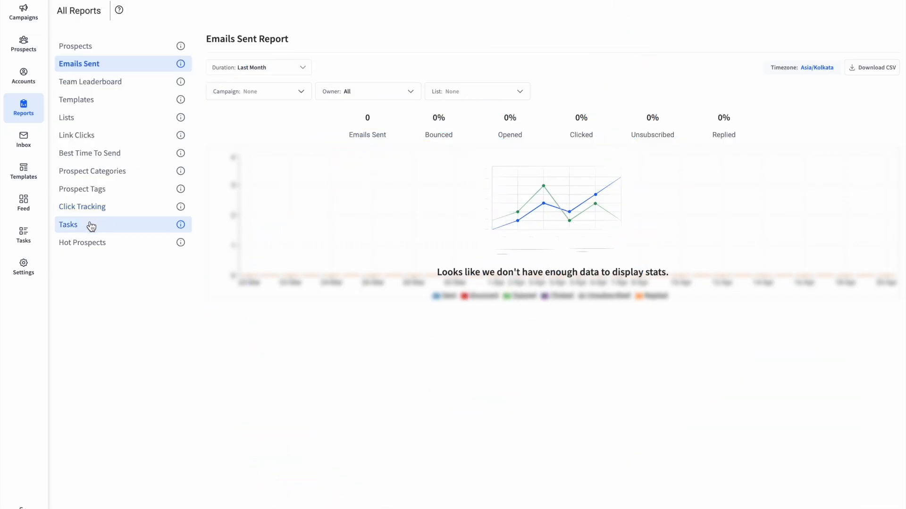
Open the Tasks report and set its duration to Last 3 Months.
left_click(90, 226)
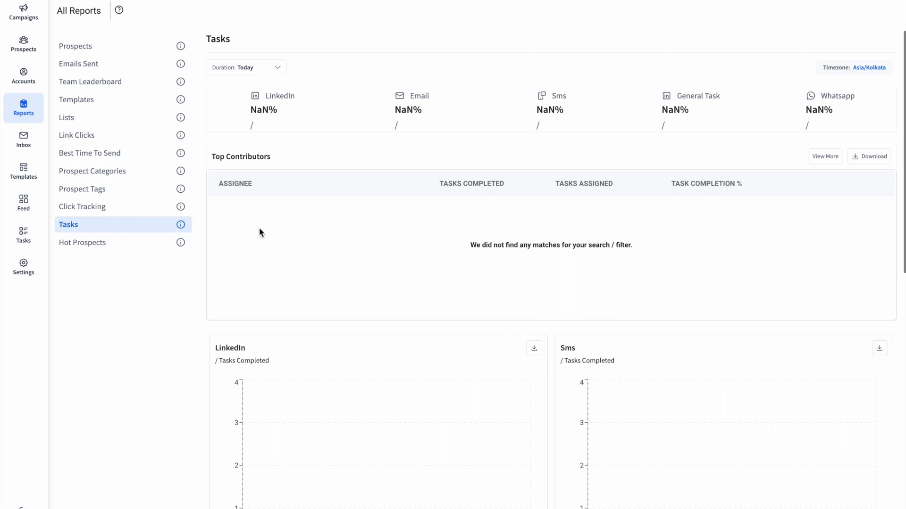
left_click(270, 72)
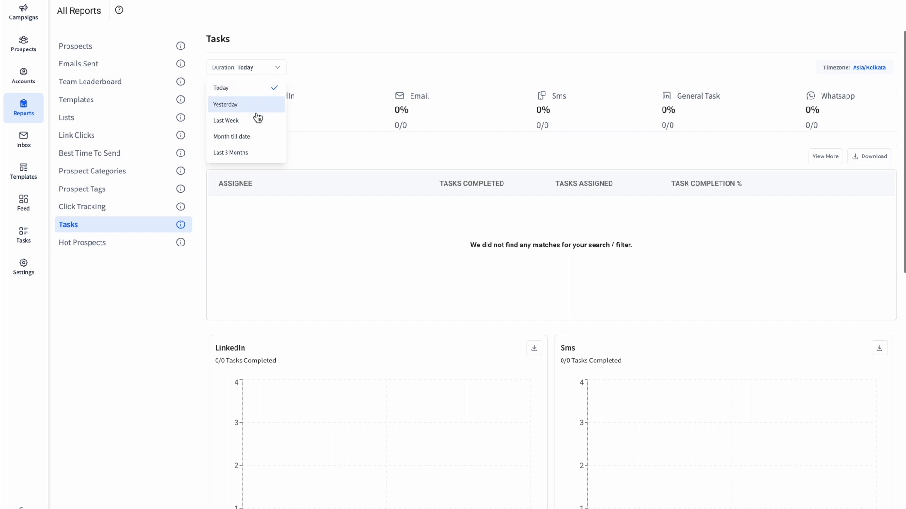
left_click(240, 159)
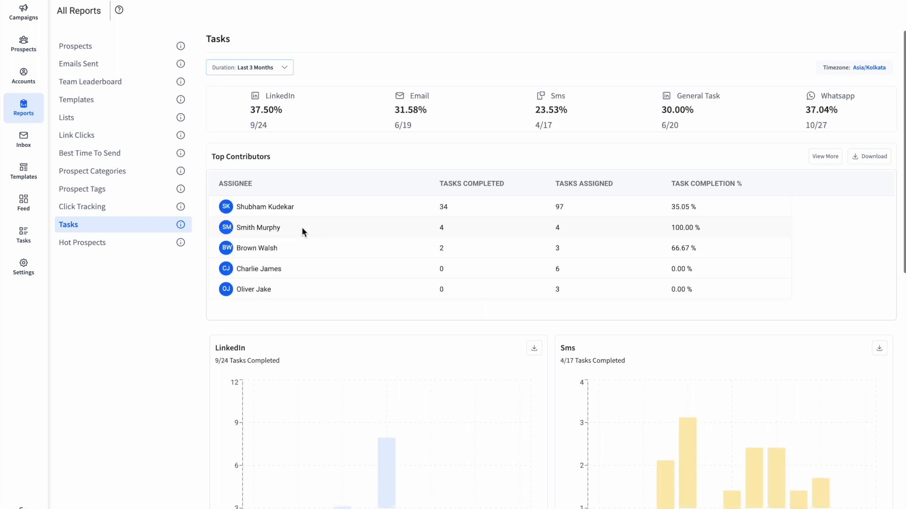
Scroll through the Tasks report's per-channel completion rates and top contributors.
scroll(302, 231, "down", 1)
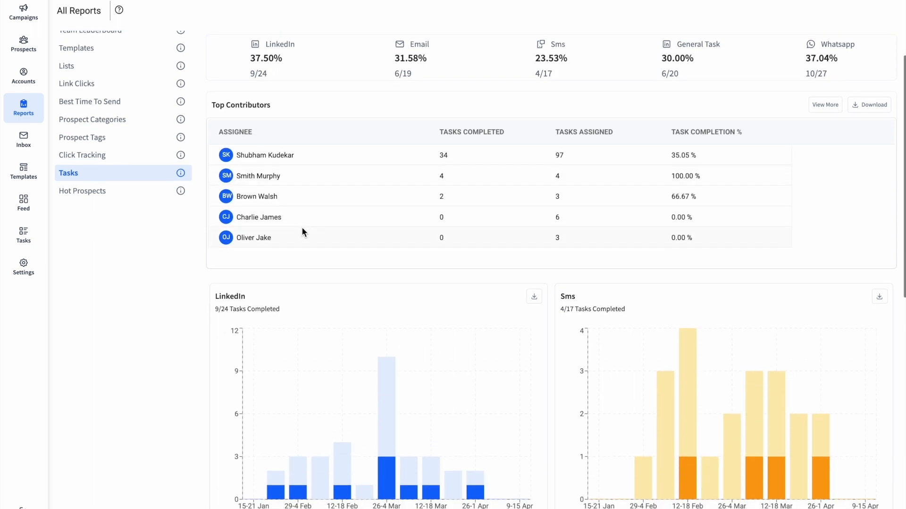
scroll(302, 232, "down", 1)
scroll(302, 231, "down", 3)
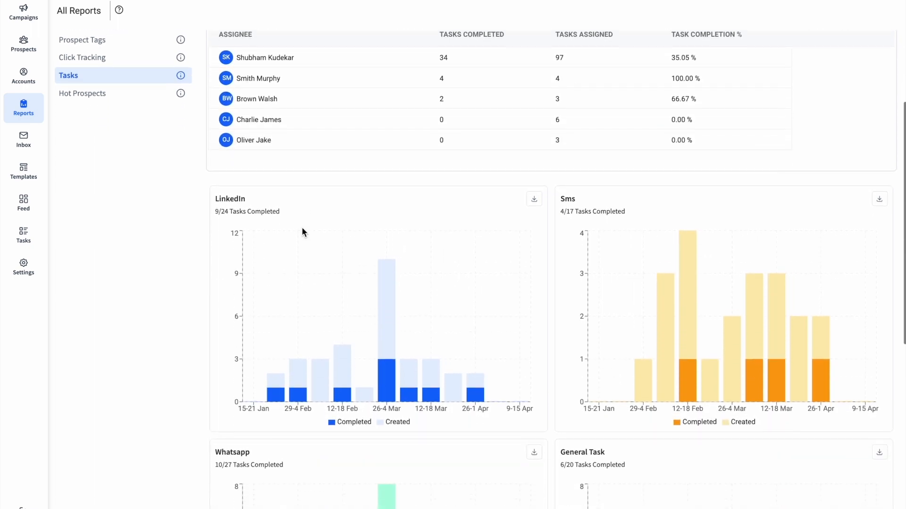
scroll(302, 231, "down", 3)
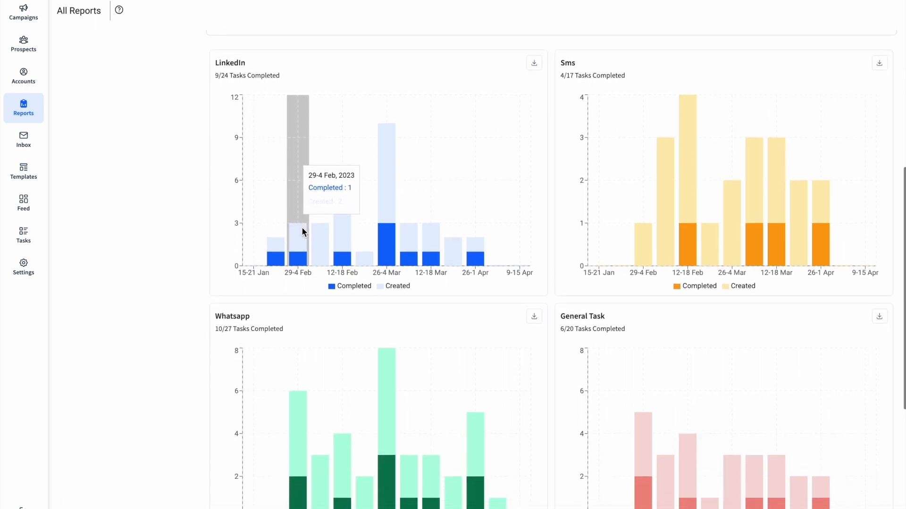
scroll(302, 227, "down", 3)
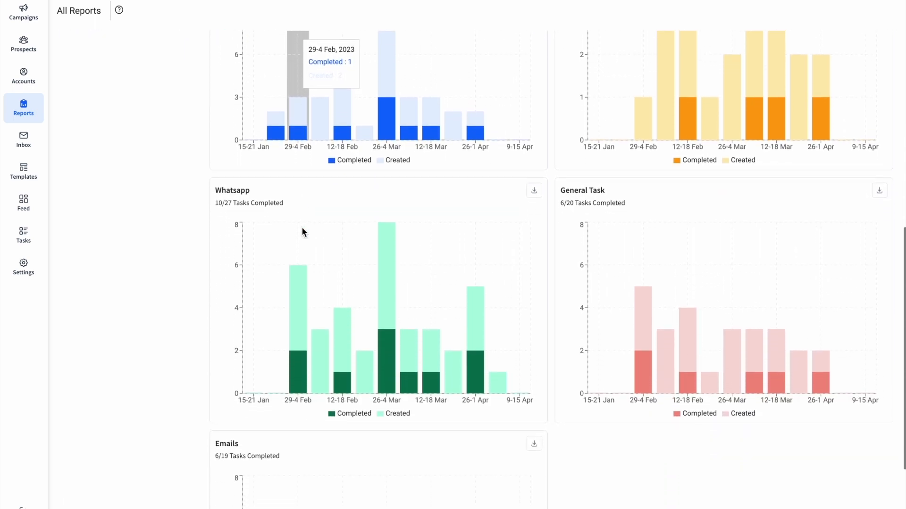
scroll(301, 228, "down", 2)
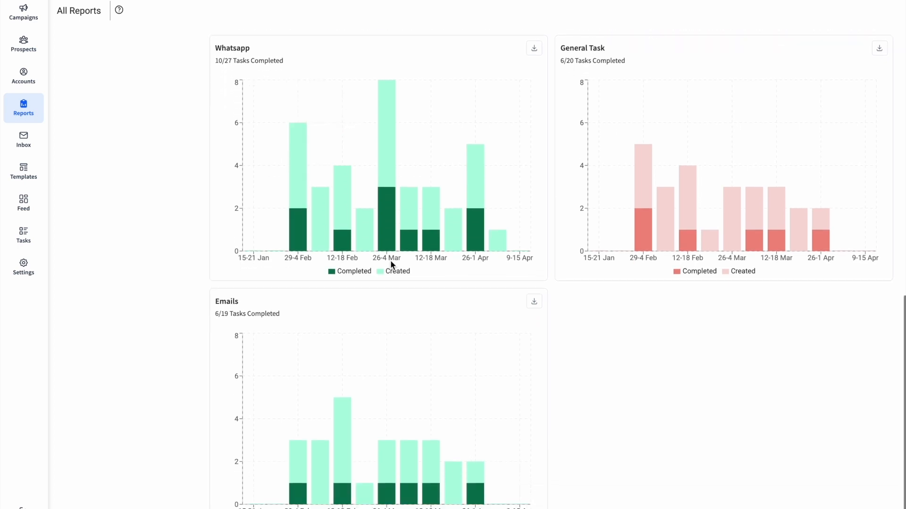
scroll(390, 259, "up", 6)
scroll(390, 264, "up", 4)
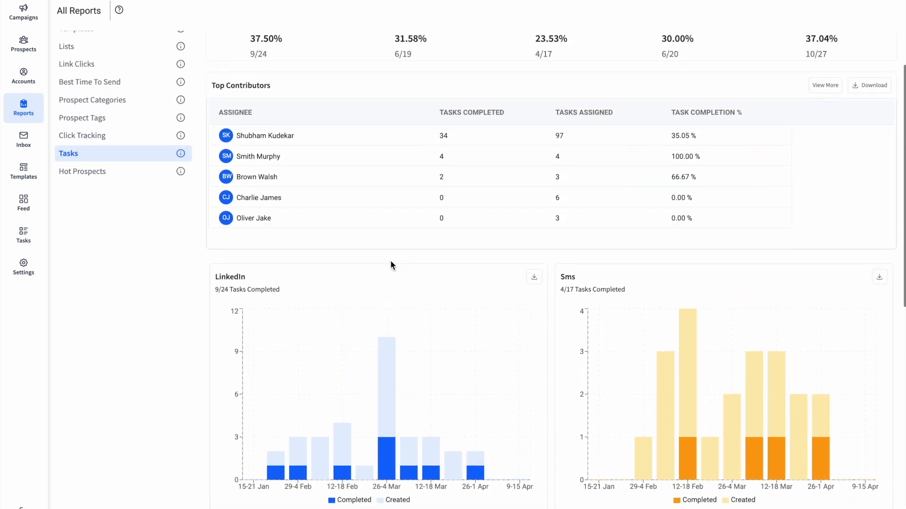
mouse_move(618, 1)
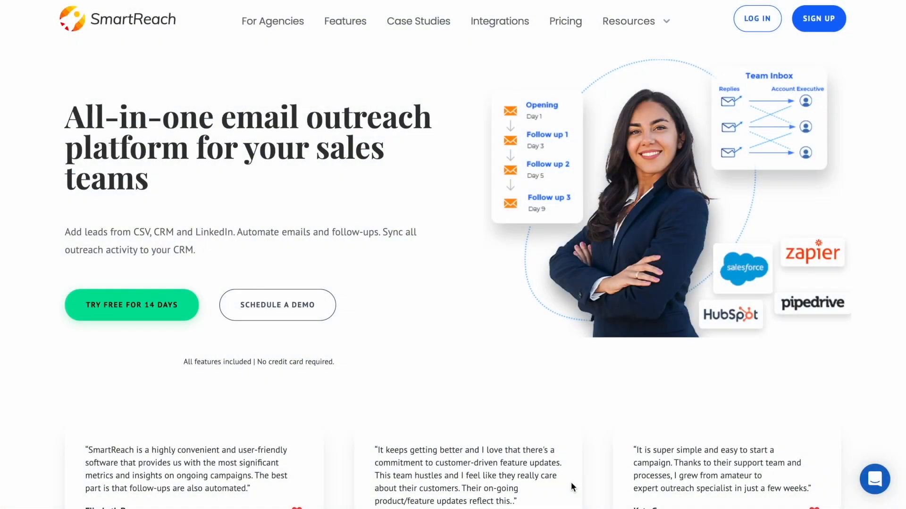
Open the Intercom support panel from the chat launcher in the homepage's bottom-right corner.
mouse_move(642, 19)
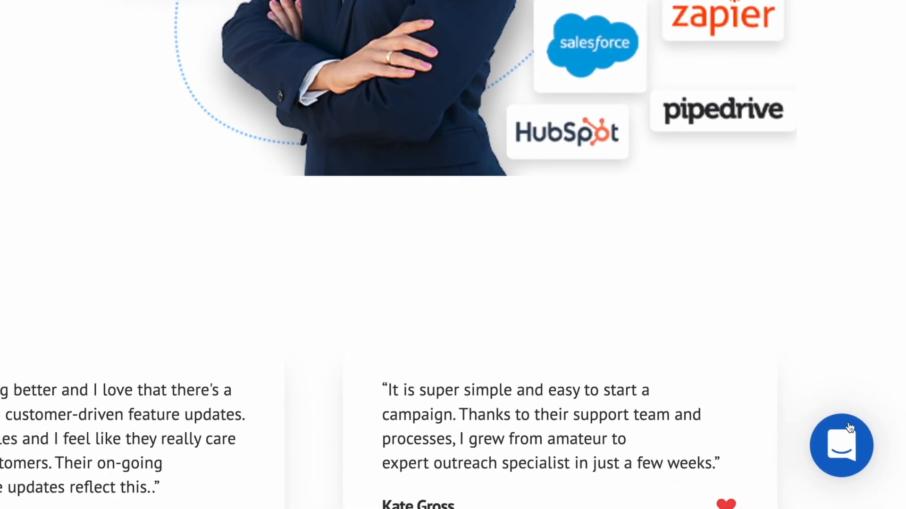
left_click(848, 443)
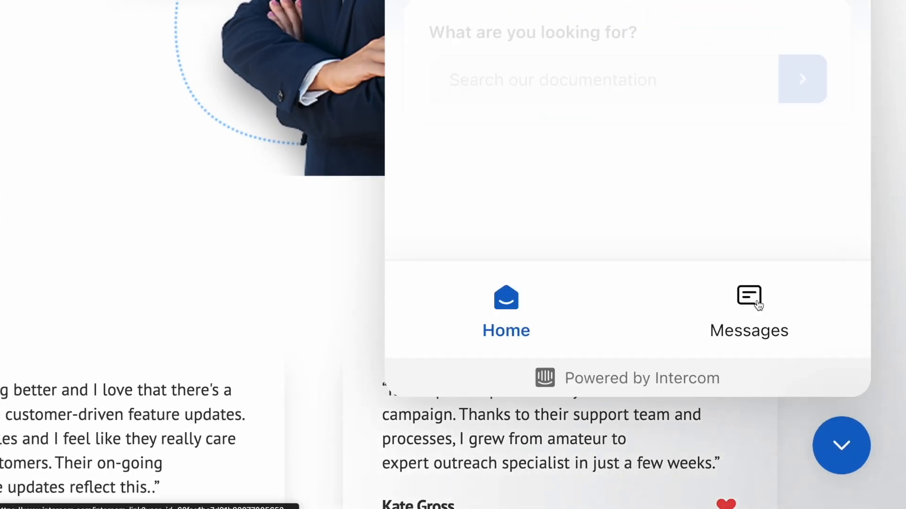